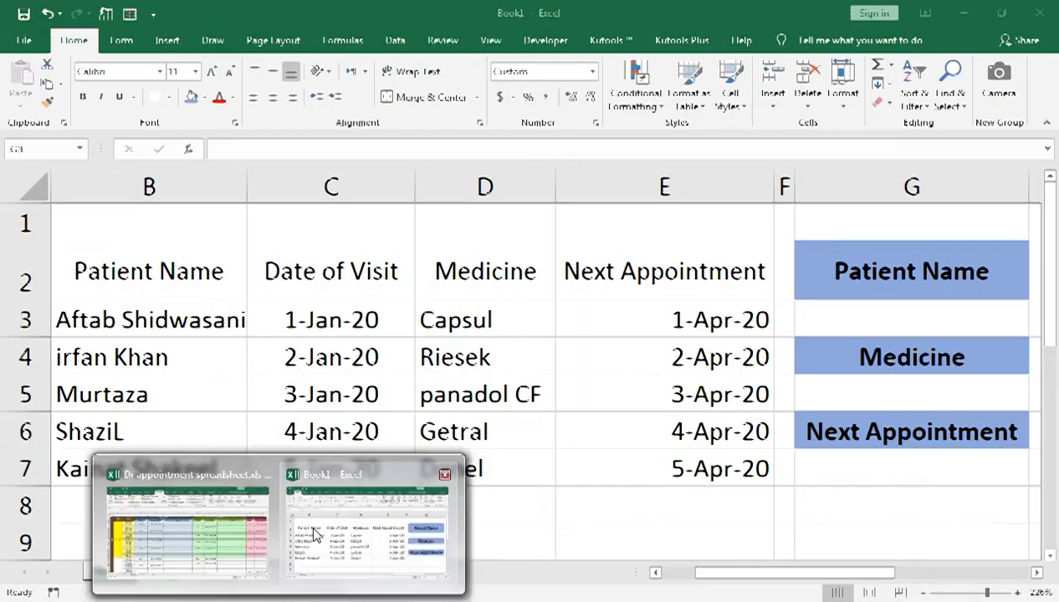
Step: Examine the patient table's columns, from Patient ID across to Next Appointment
click(309, 522)
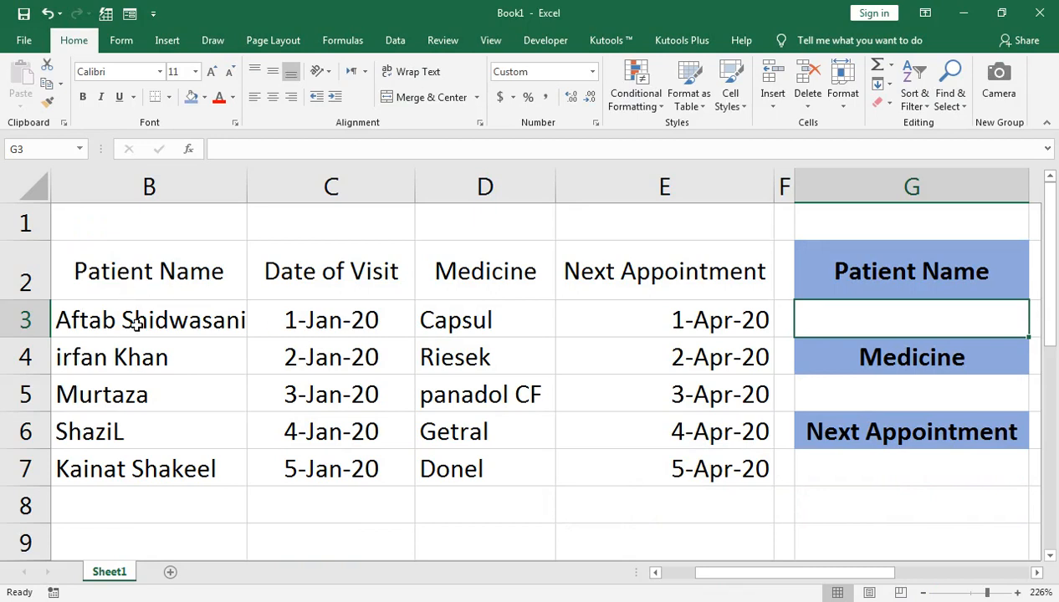
key(Left)
key(Left)
key(Left)
key(Left)
key(Left)
key(Left)
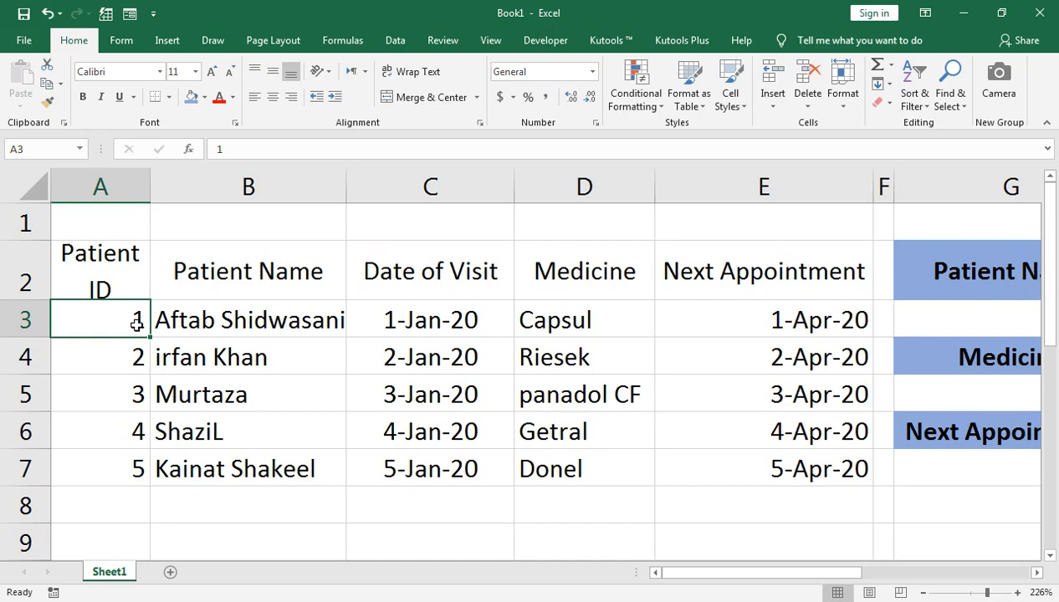
key(Up)
key(Right)
Step: Look over the empty lookup cells for Patient Name, Medicine and Next Appointment in column G
key(Right)
key(Right)
key(Right)
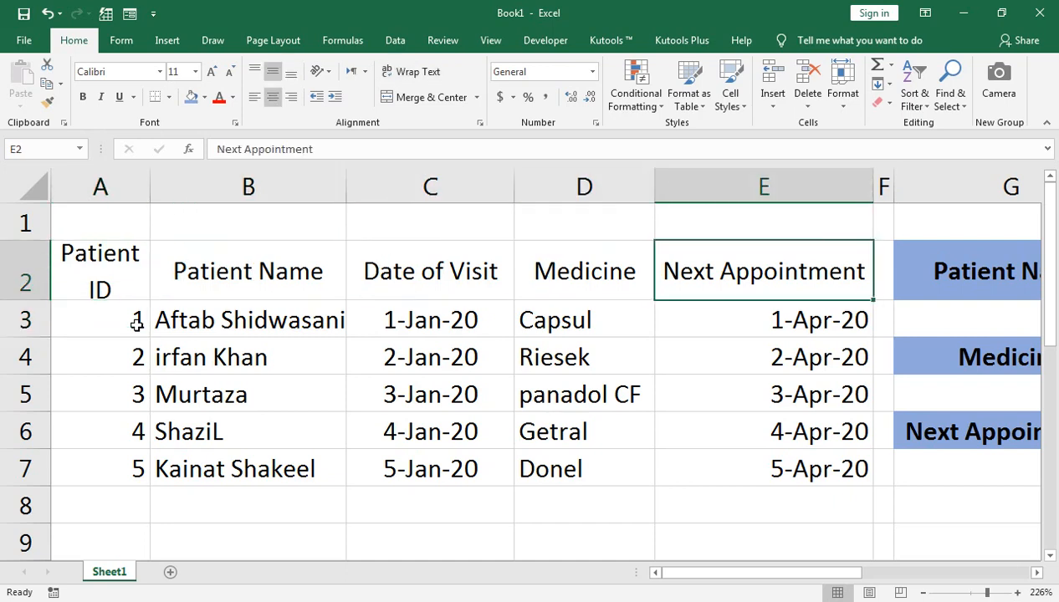
key(Right)
key(Right)
key(Down)
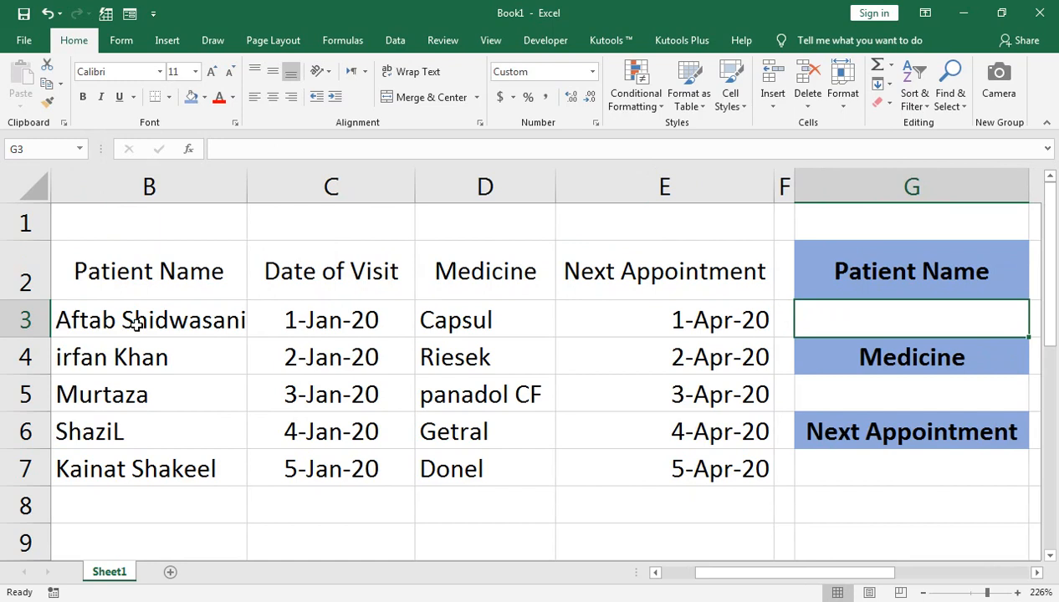
key(Down)
key(Down)
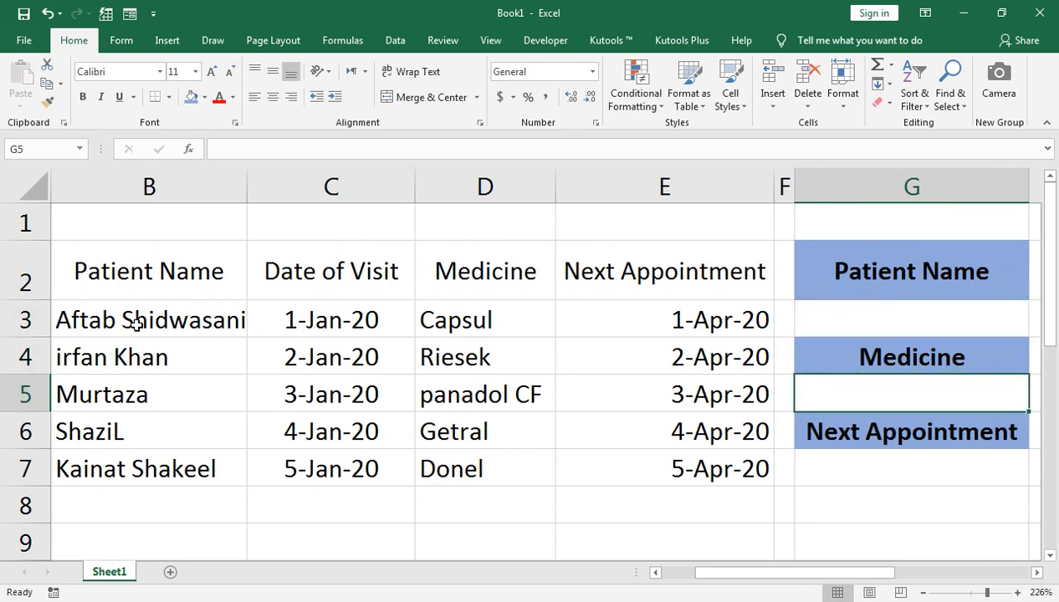
key(Down)
key(Down)
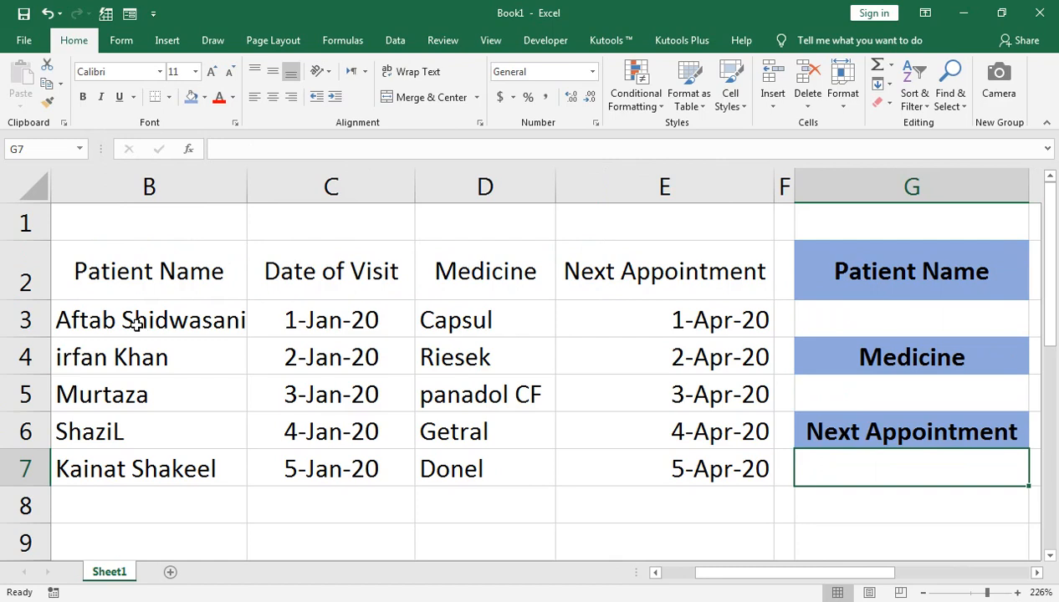
key(Up)
key(Up)
key(Up)
key(Up)
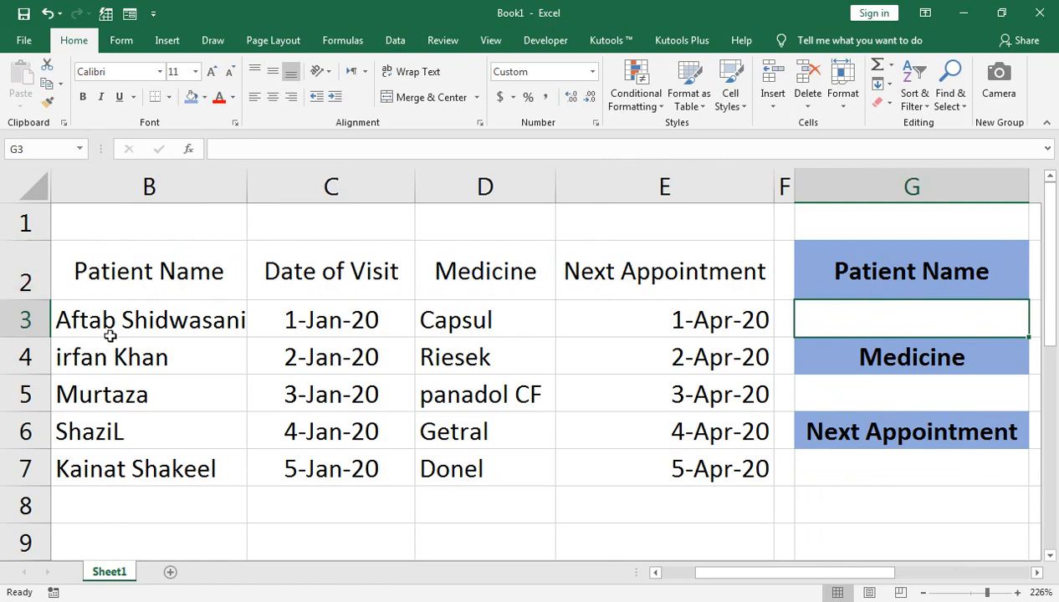
Step: Review the table's header row from Patient ID through to the Patient Name lookup heading in G2
key(Left)
key(Left)
key(Left)
key(Left)
key(Left)
key(Left)
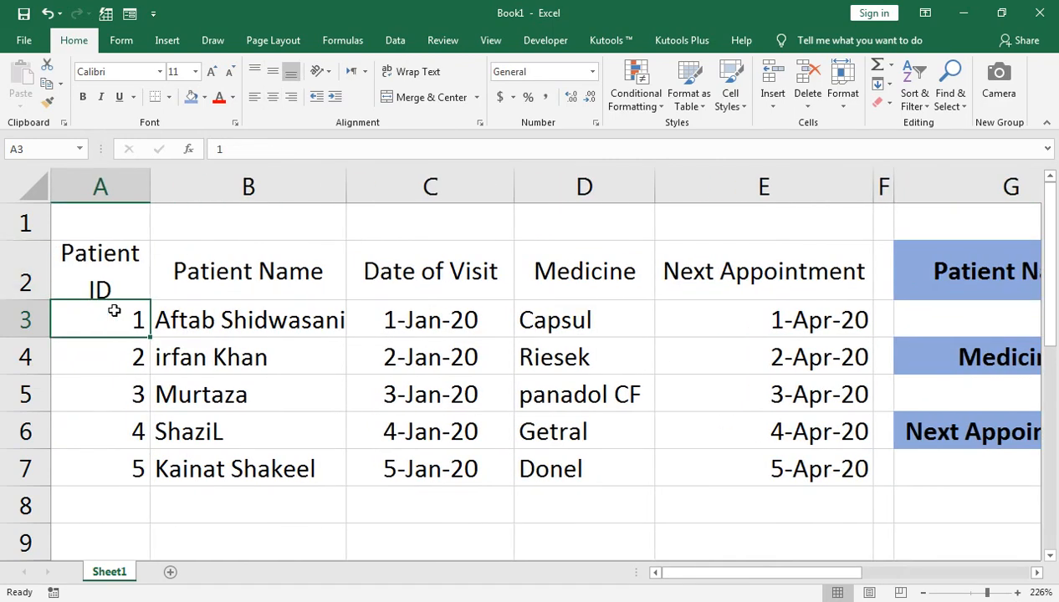
key(Up)
key(Right)
key(Right)
key(Right)
key(Right)
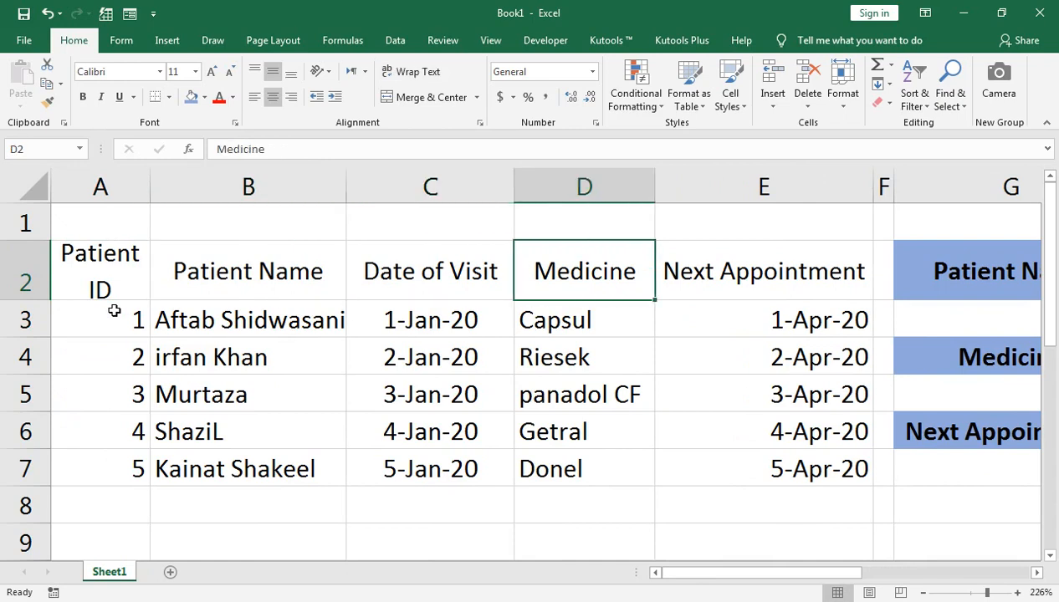
key(Right)
key(Right)
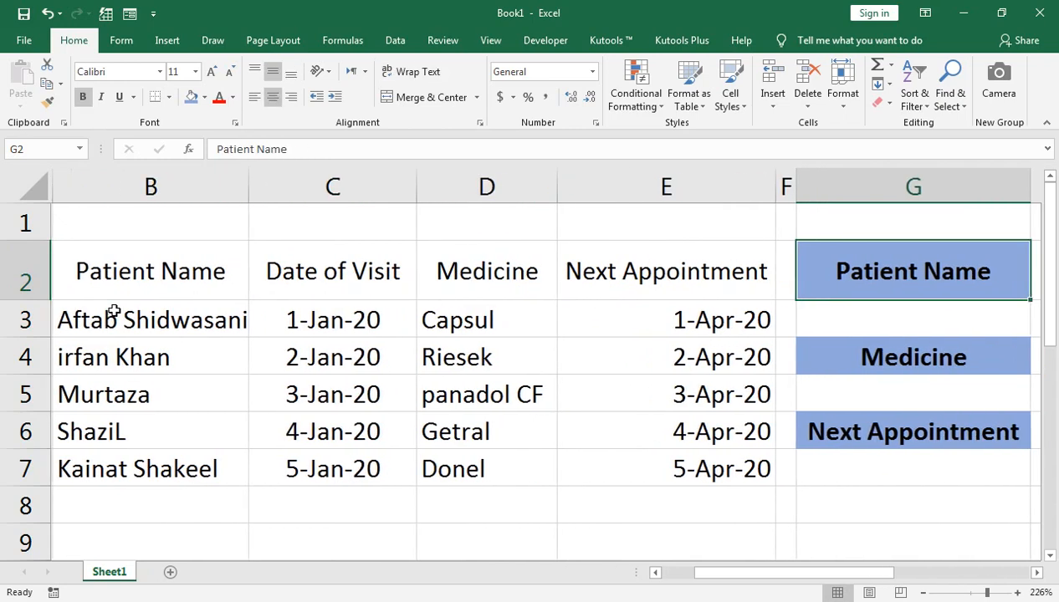
Step: Start data validation for cell G3 and set the allowed values to List
key(Down)
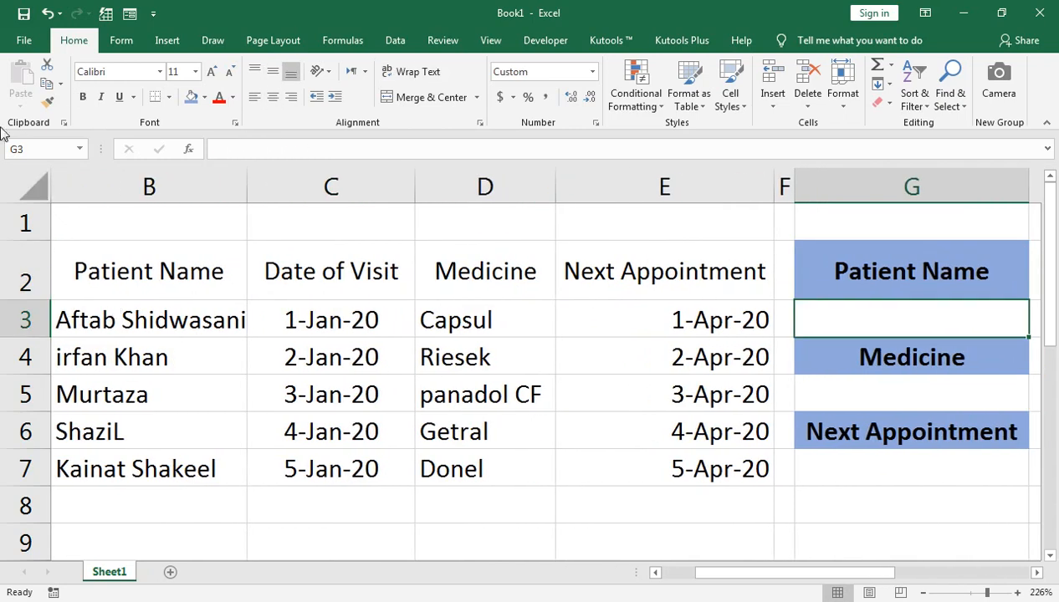
click(409, 46)
click(672, 103)
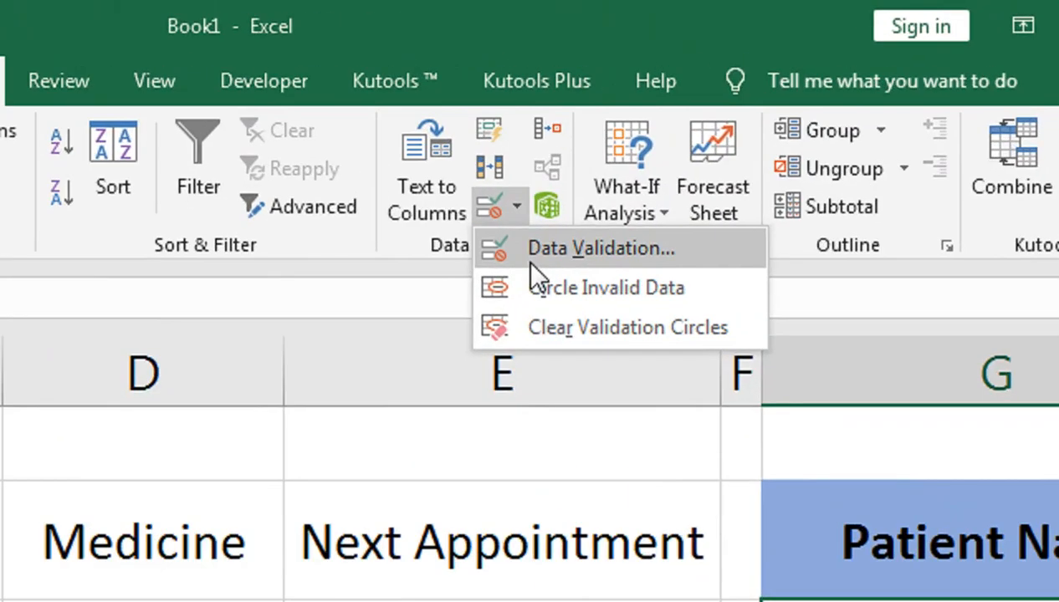
click(680, 132)
click(669, 276)
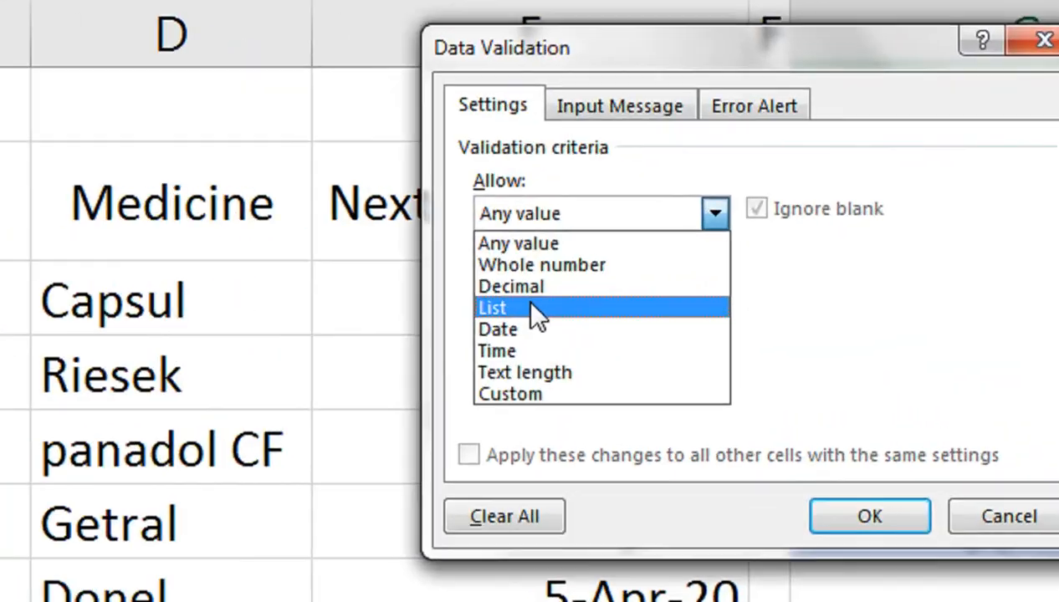
click(668, 325)
Step: Set the validation list's source to =$B$3:$B$7 and apply it to G3
click(542, 357)
click(160, 323)
key(shift+Down)
key(shift+Down)
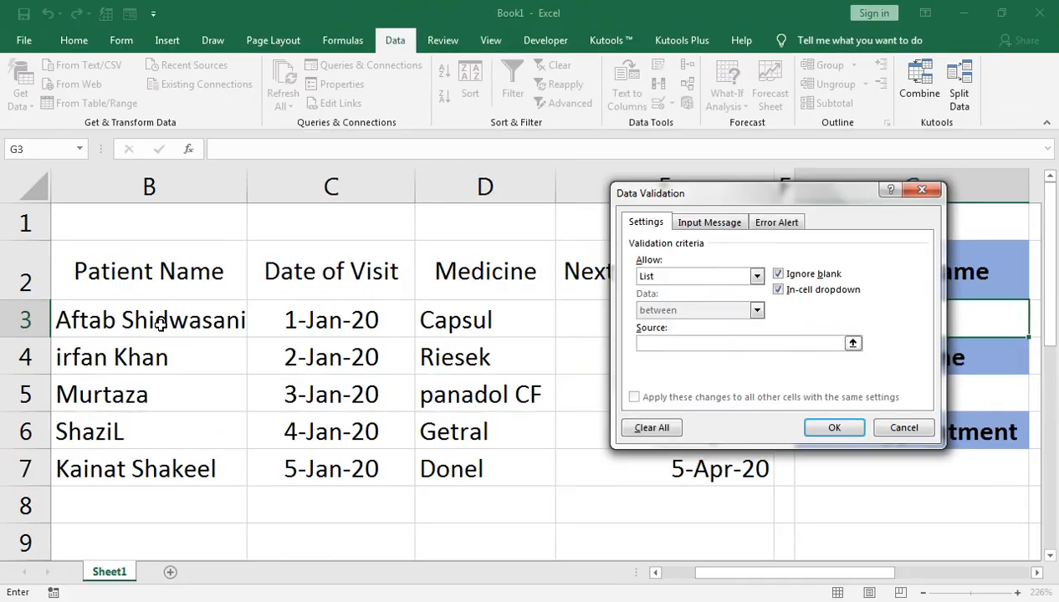
key(shift+Down)
key(shift+Down)
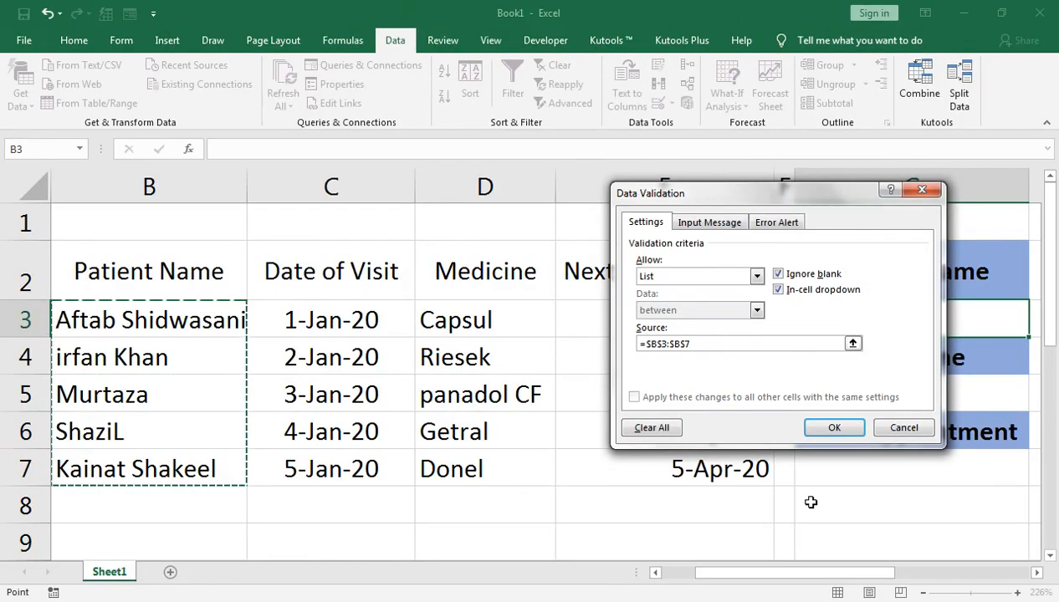
click(832, 428)
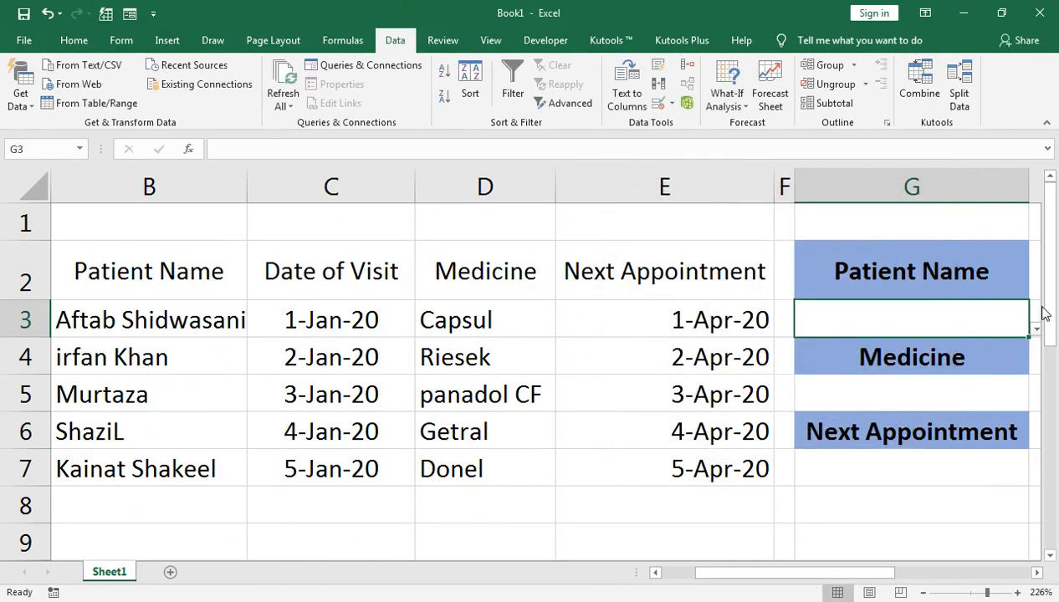
Step: Choose the first patient from the new in-cell list in G3
click(1036, 331)
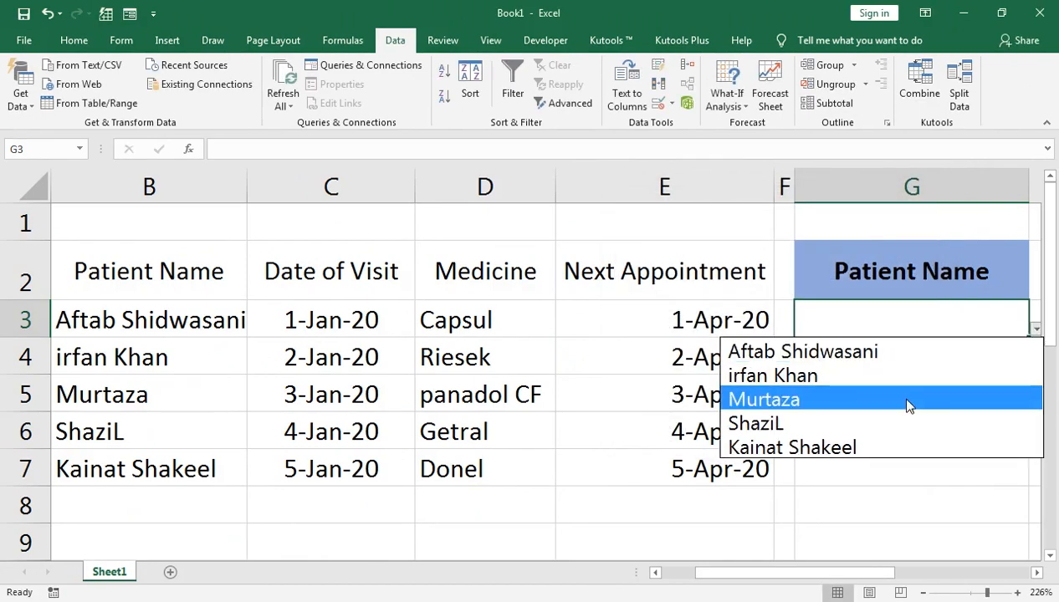
click(901, 310)
click(896, 399)
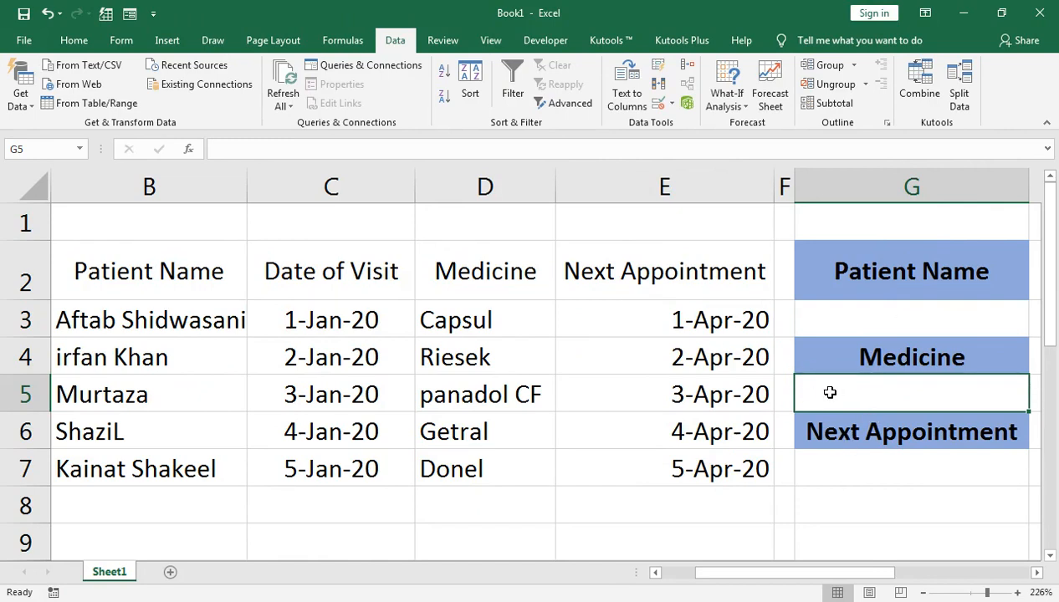
click(874, 280)
click(911, 311)
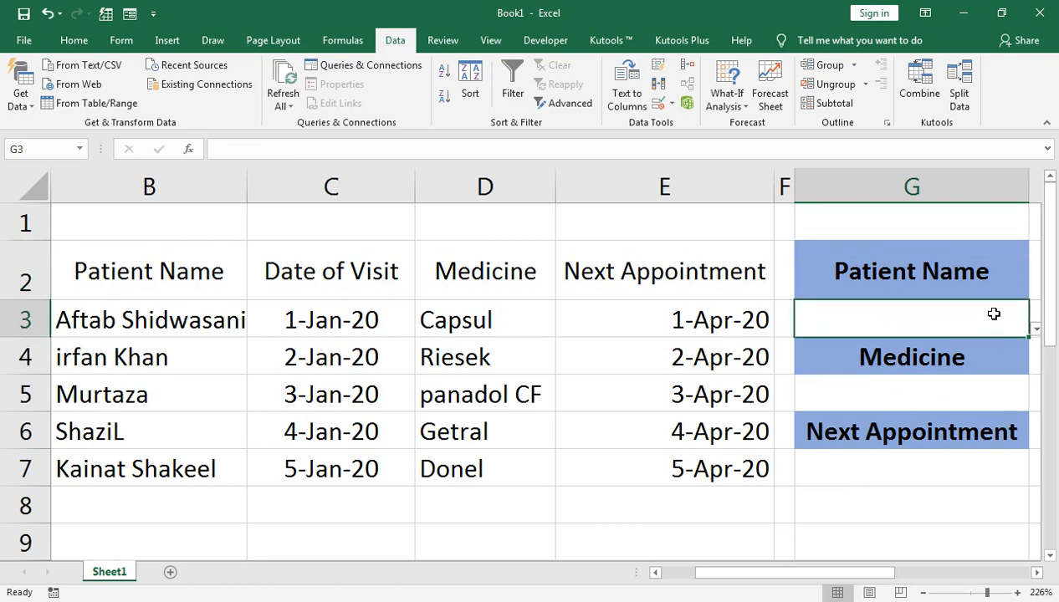
click(1035, 332)
click(970, 353)
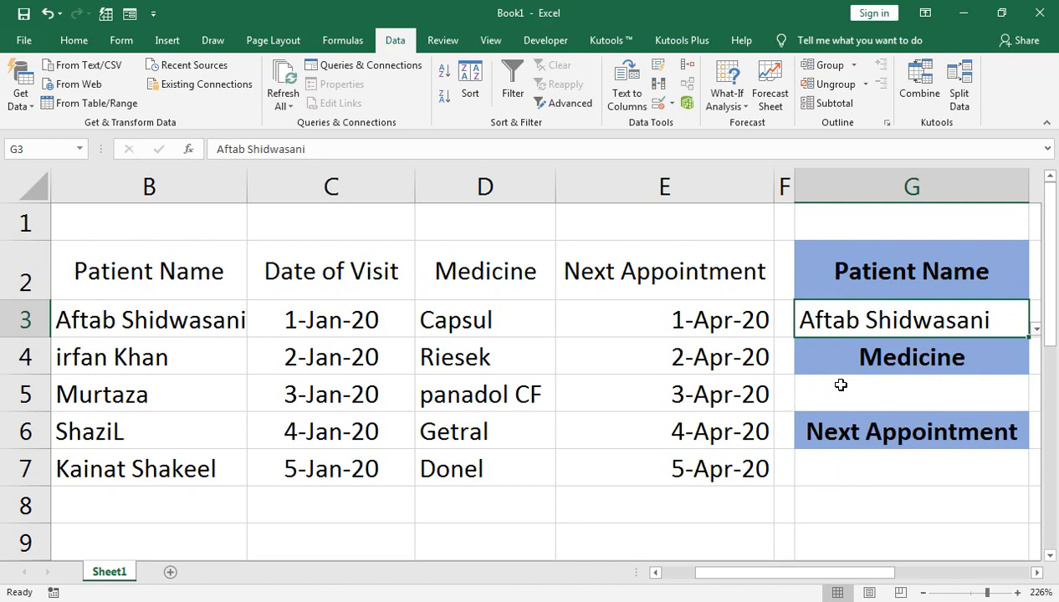
Step: Begin a VLOOKUP formula in the Medicine result cell G5 with G3 as the lookup value
click(868, 391)
text(=)
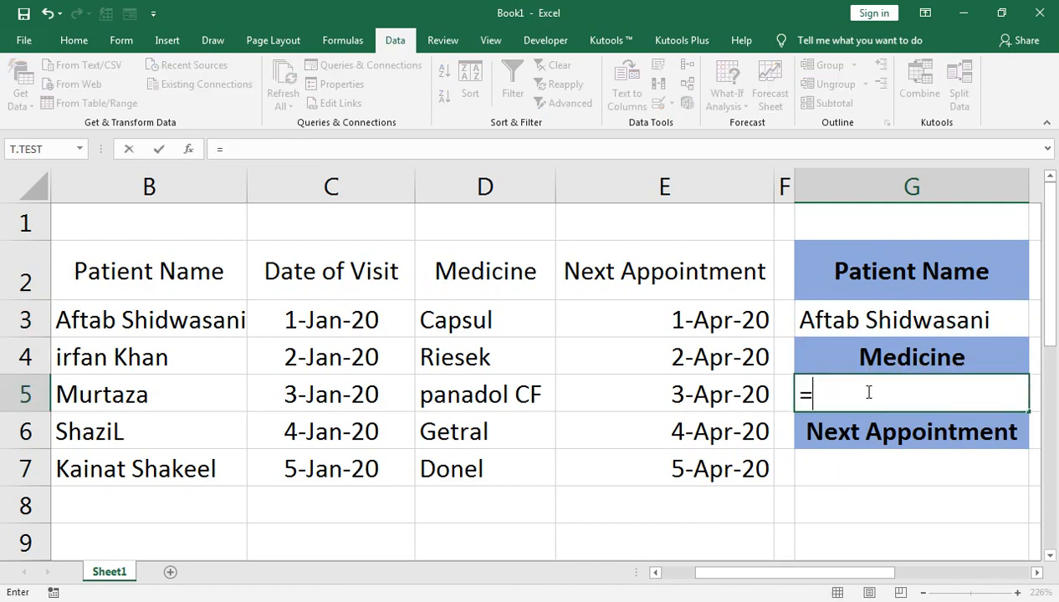
text(vl)
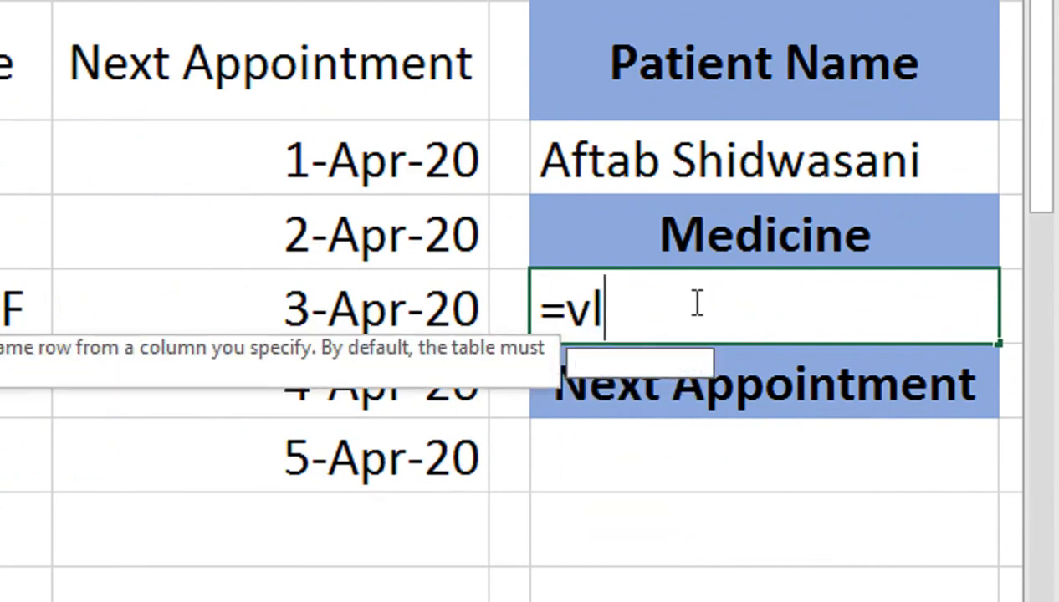
key(Tab)
key(Up)
key(Up)
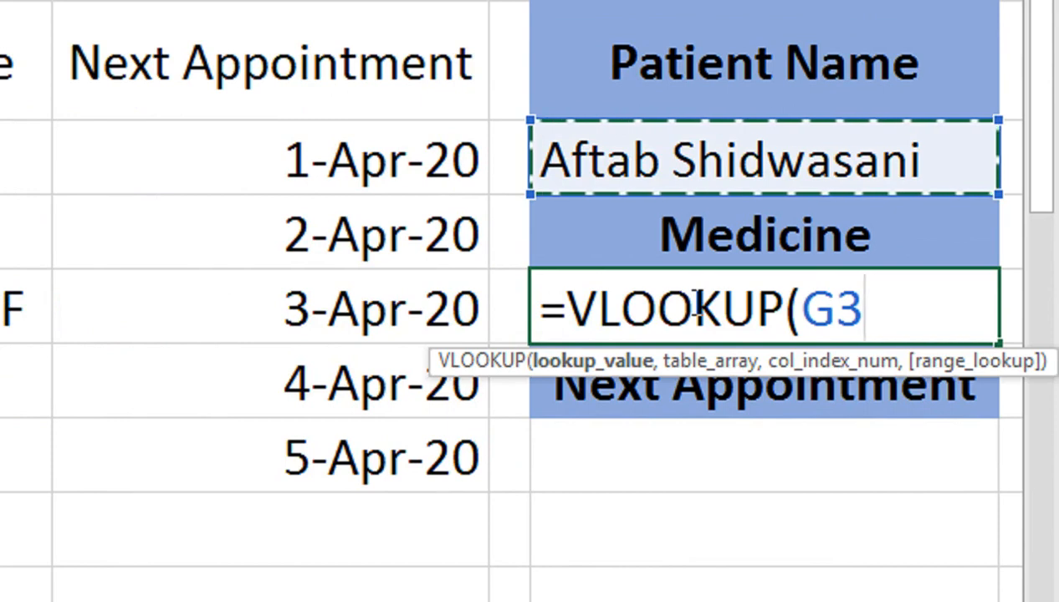
text(,)
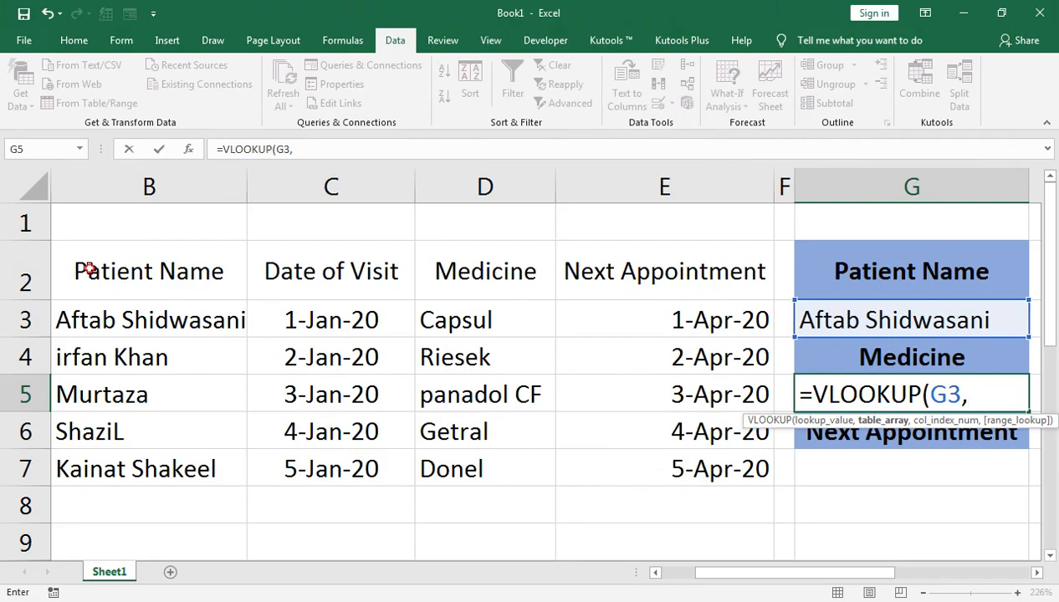
Step: Set the VLOOKUP's table array to B2:D7
drag(89, 269, 544, 289)
key(shift+Down)
key(shift+Down)
key(shift+Down)
key(shift+Down)
key(shift+Down)
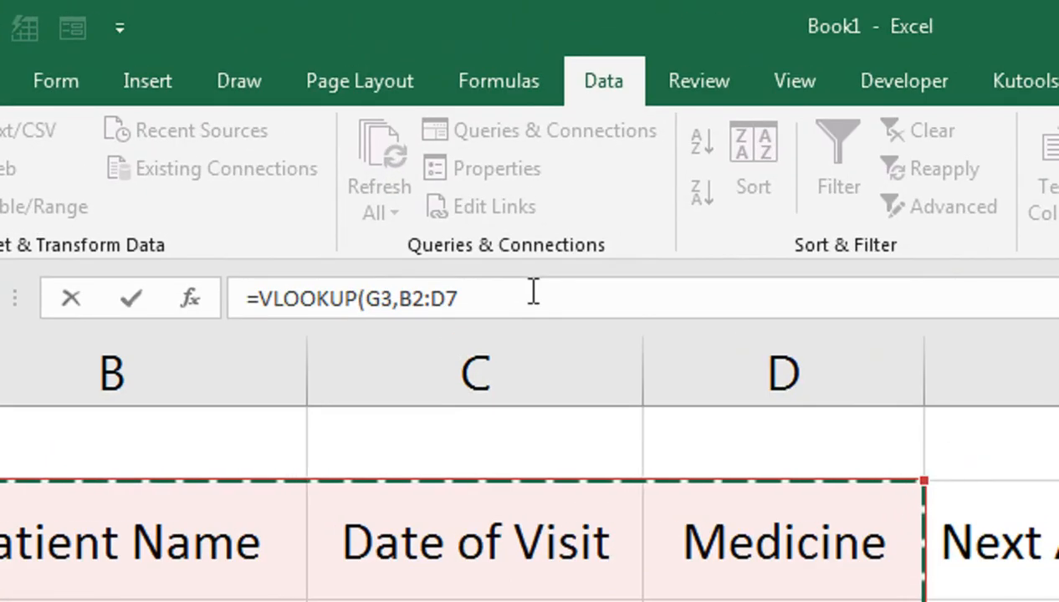
text(,)
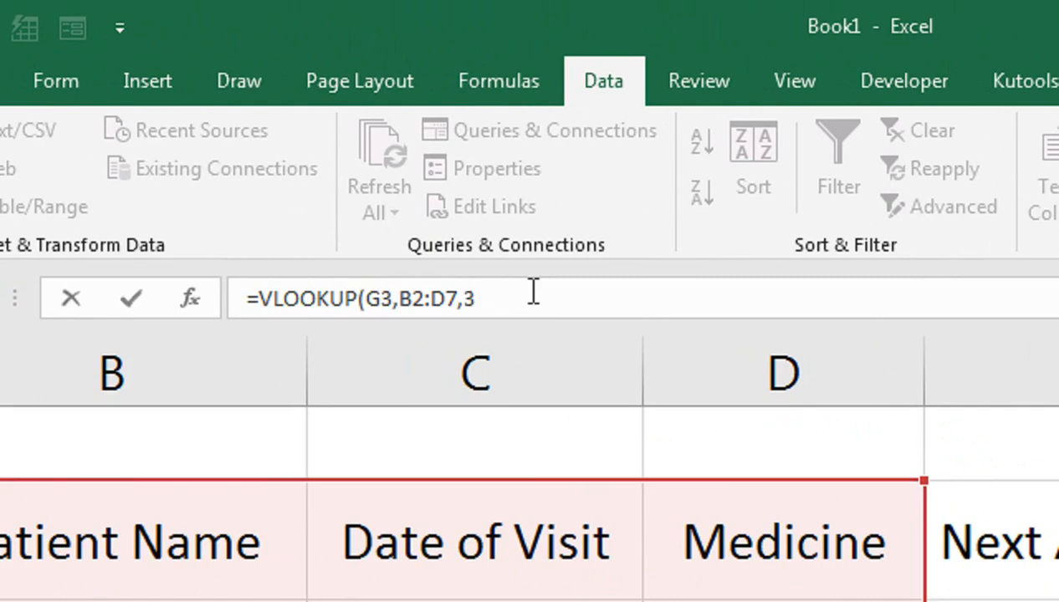
text(3,FALSE)
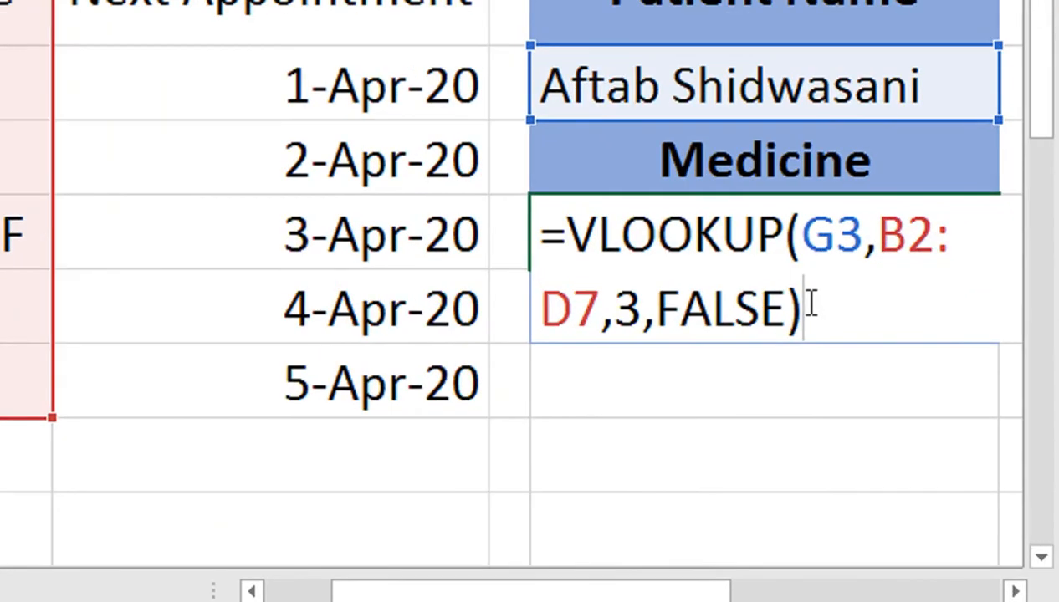
Step: Complete the VLOOKUP with column index 3 and FALSE for an exact match, and enter it in G5
key(BackSpace)
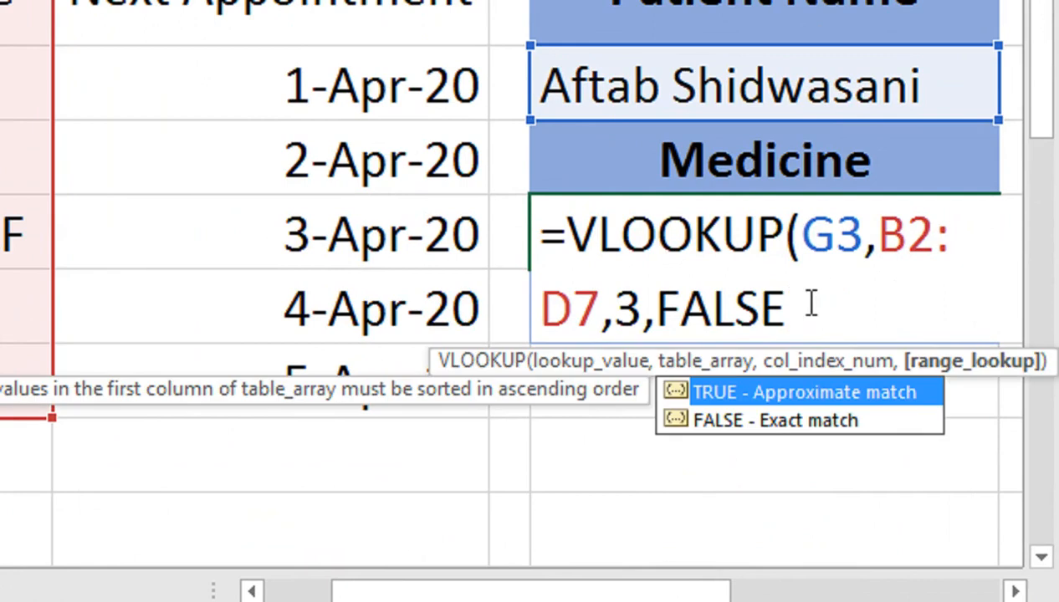
click(778, 426)
double_click(778, 429)
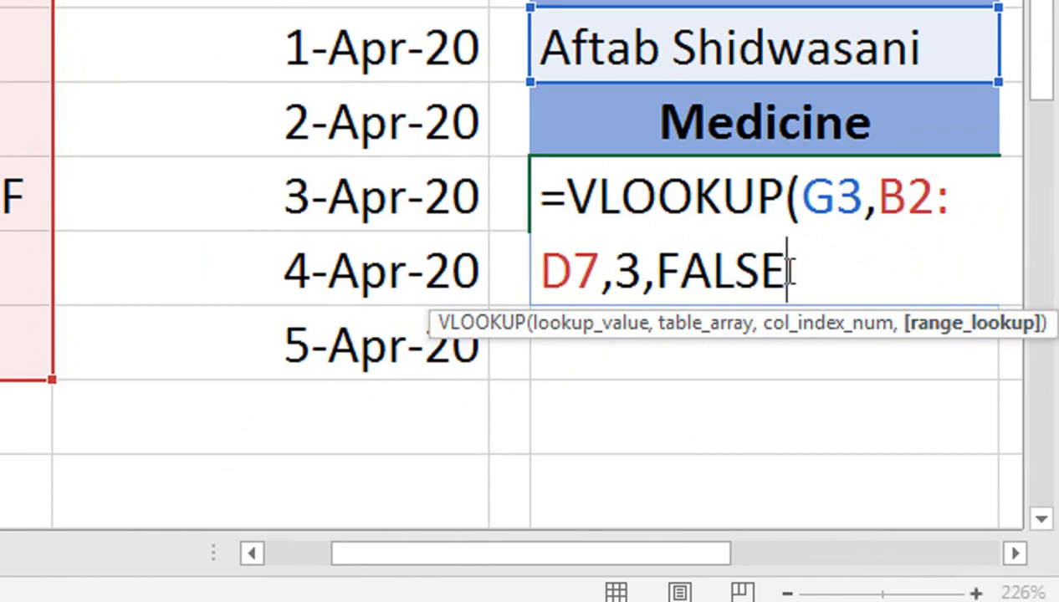
text())
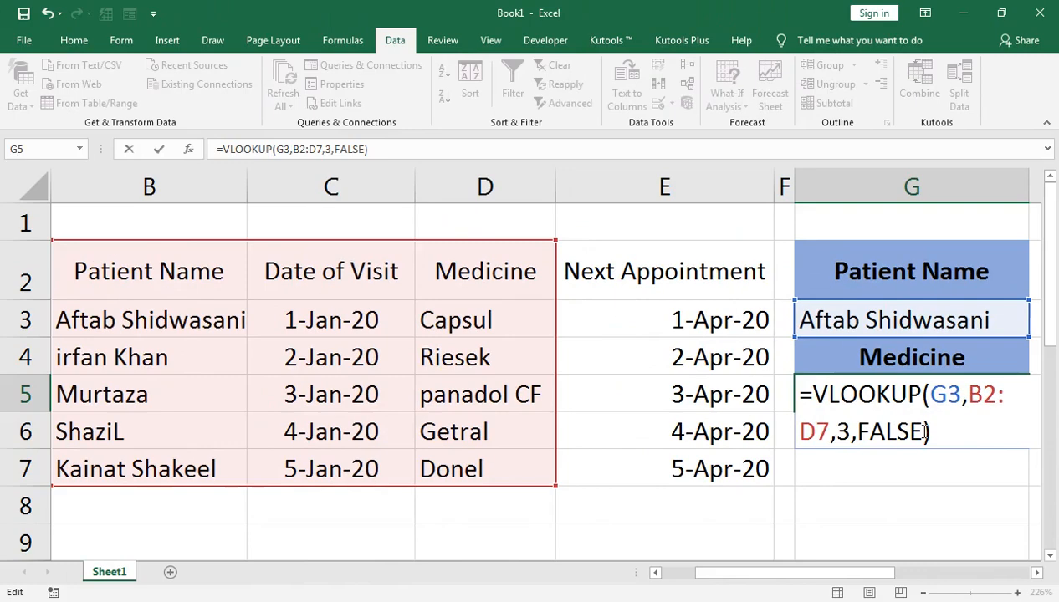
key(Return)
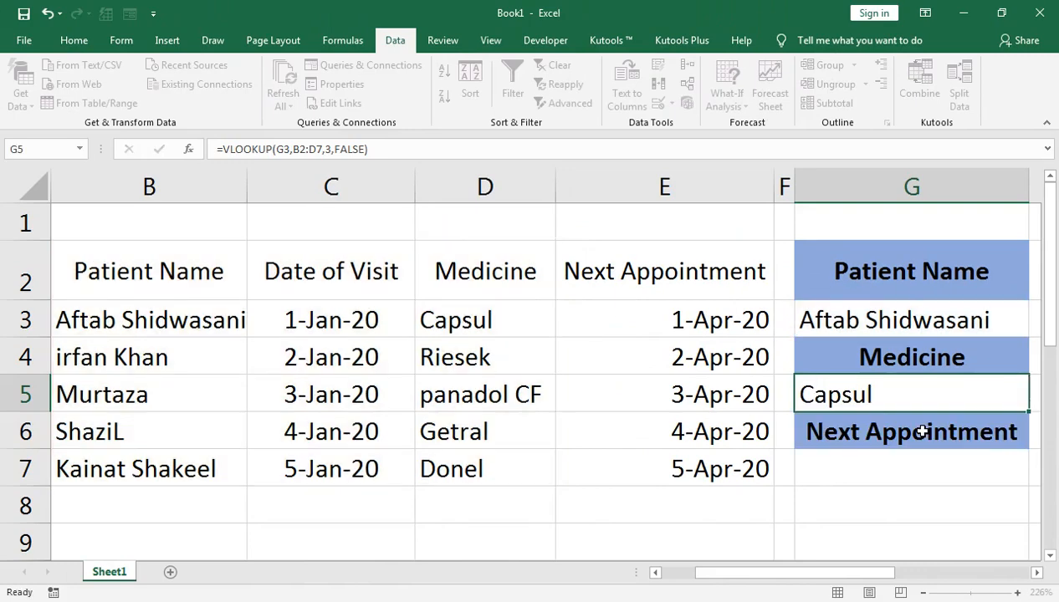
Step: Test the Medicine lookup by choosing the second patient from the list in G3
click(870, 314)
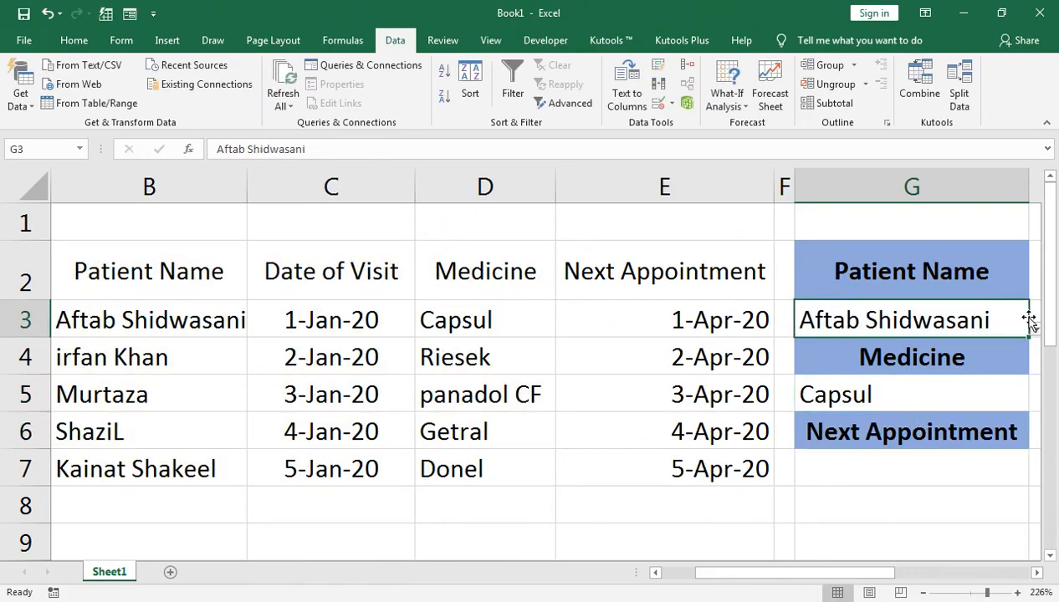
click(1035, 329)
click(964, 357)
click(1036, 331)
click(890, 362)
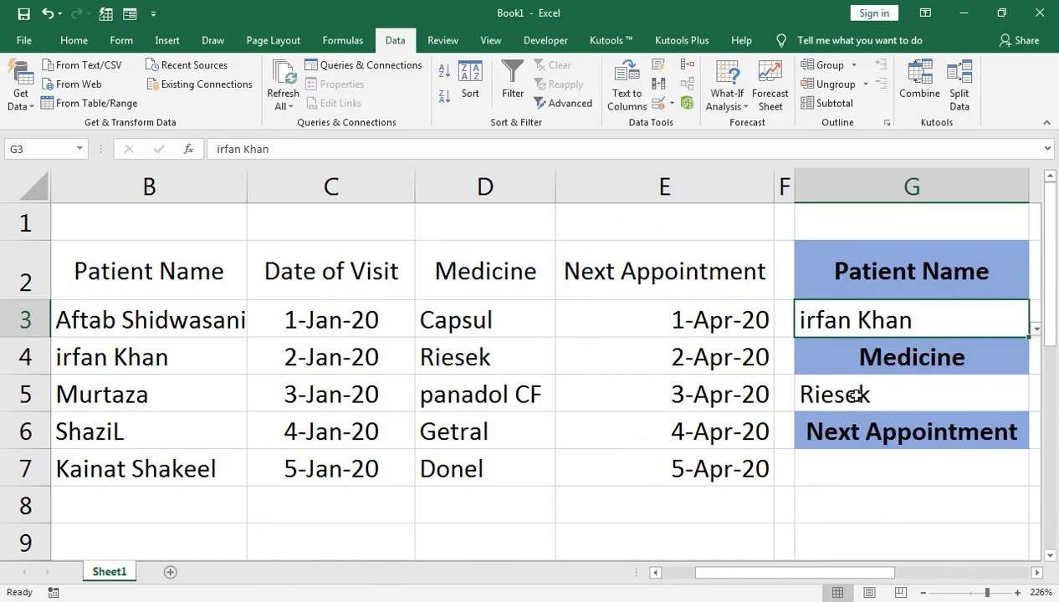
Step: Begin a SUMIF formula in the Next Appointment result cell G7 with B2:E7 as its range
click(878, 473)
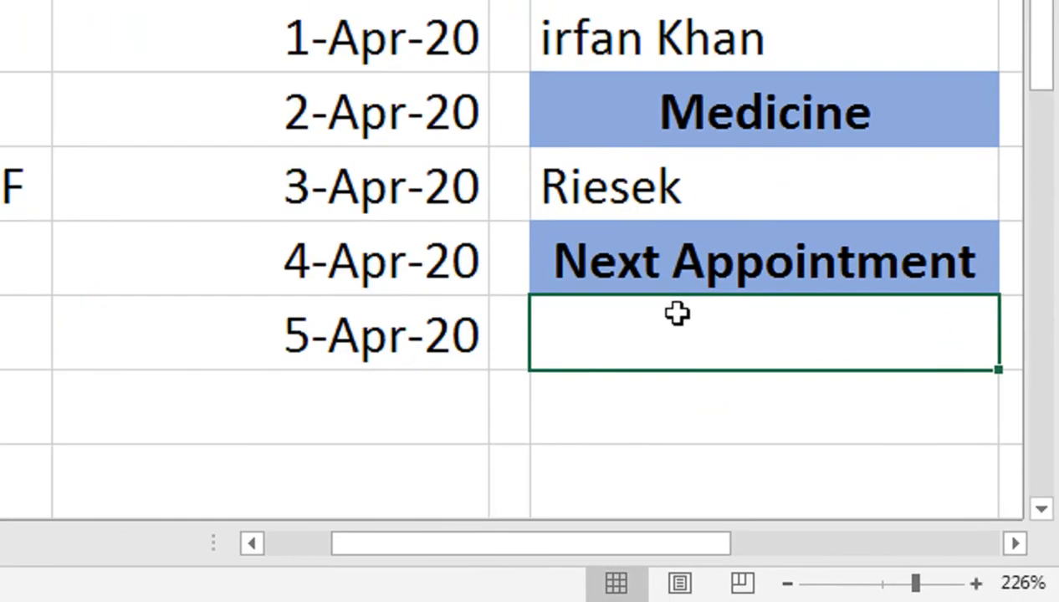
text(=sumif)
key(Tab)
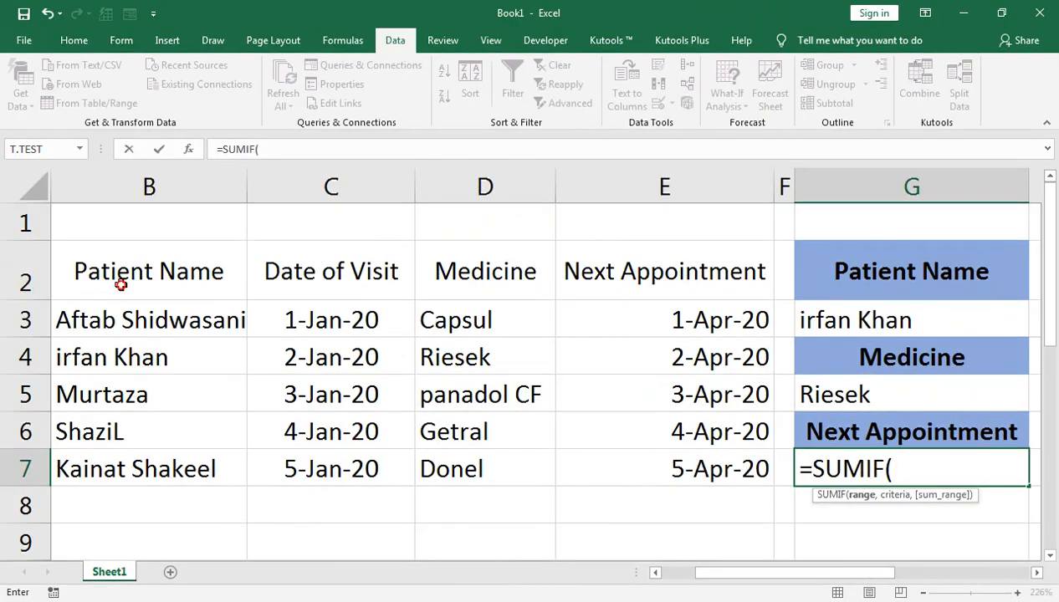
click(122, 285)
key(shift+Right)
key(shift+Right)
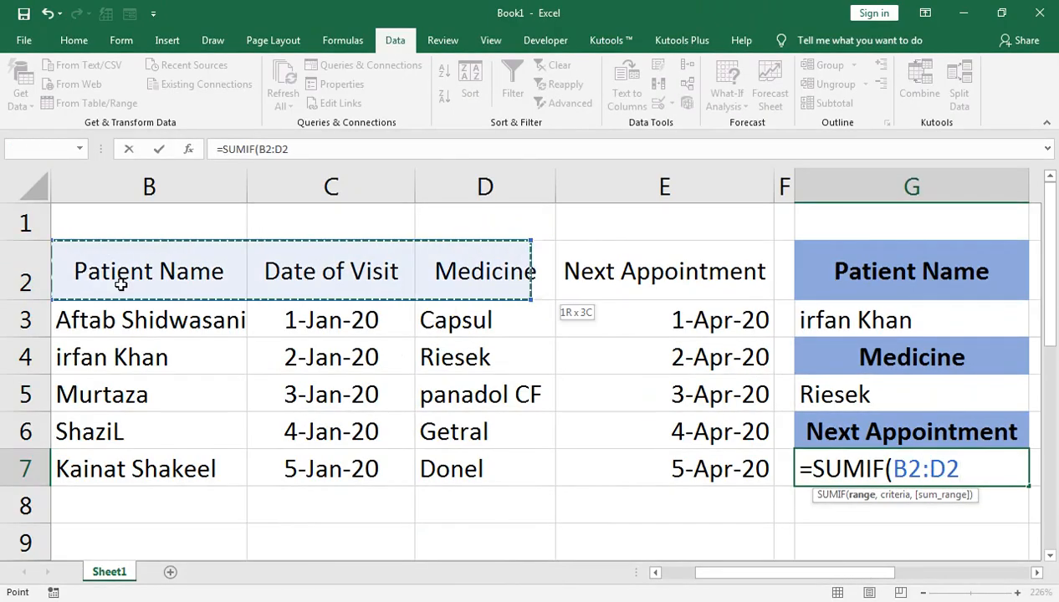
key(shift+Right)
key(shift+Down)
key(shift+Down)
key(shift+Down)
key(shift+Down)
key(shift+Down)
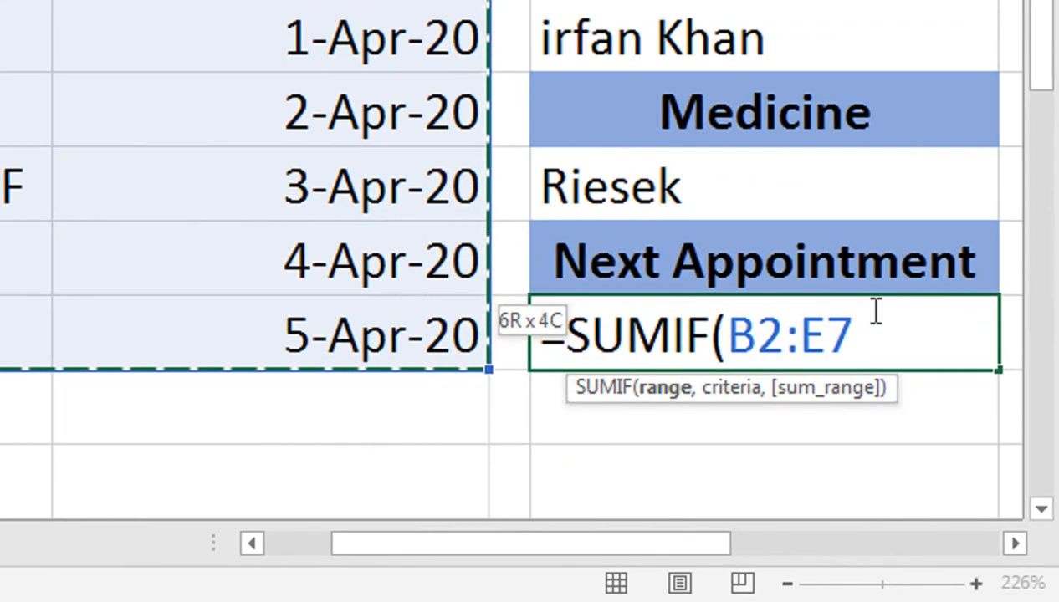
text(,)
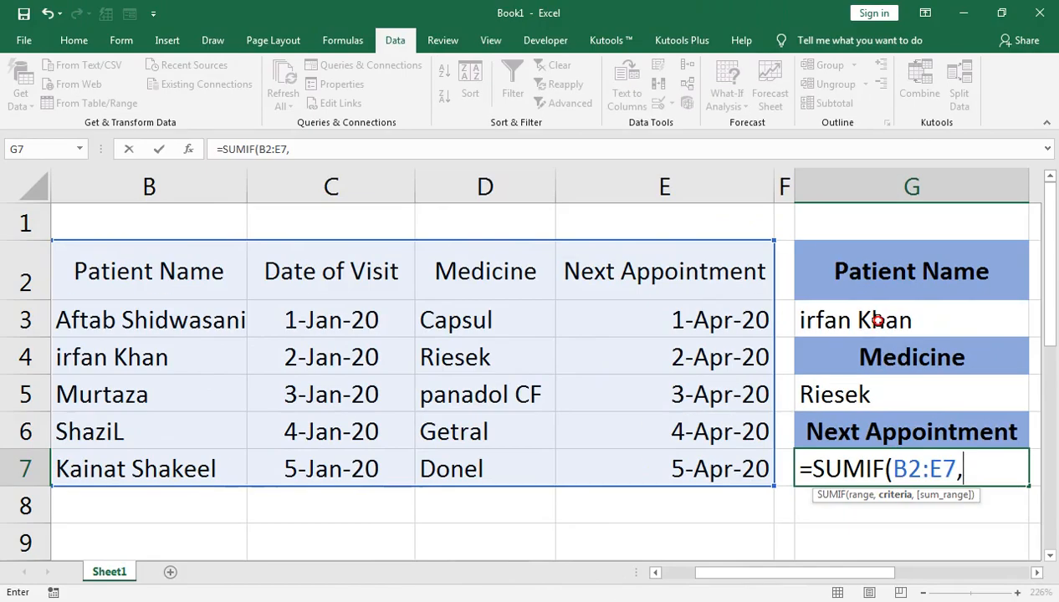
Step: Complete the SUMIF with G3 as the criteria and E2:E7 as the sum range, and enter it in G7
click(877, 320)
text(,)
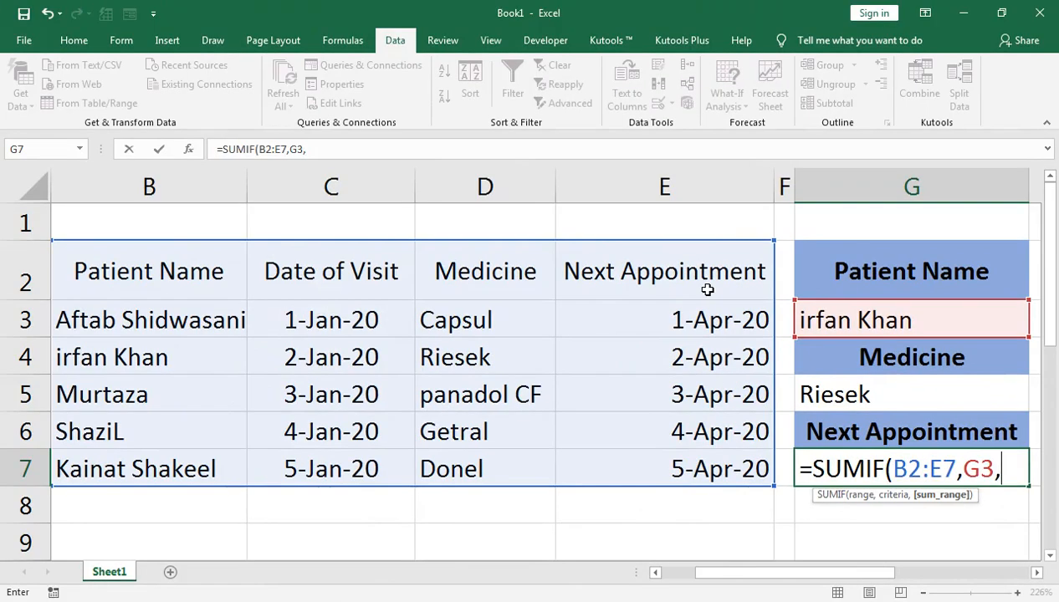
click(704, 282)
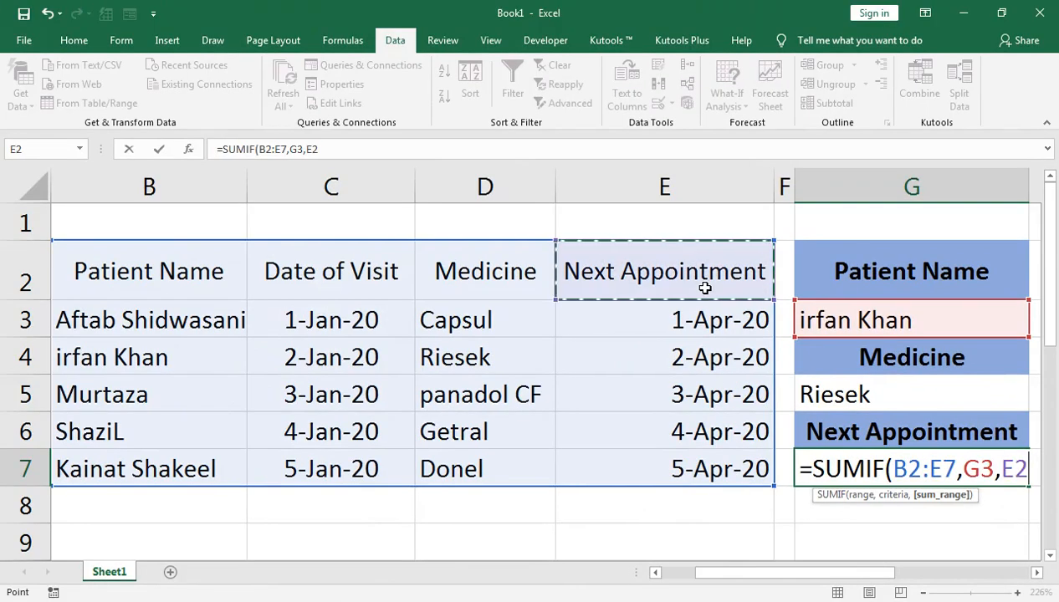
key(shift+Down)
key(shift+Down)
key(shift+Down)
key(shift+Down)
key(shift+Down)
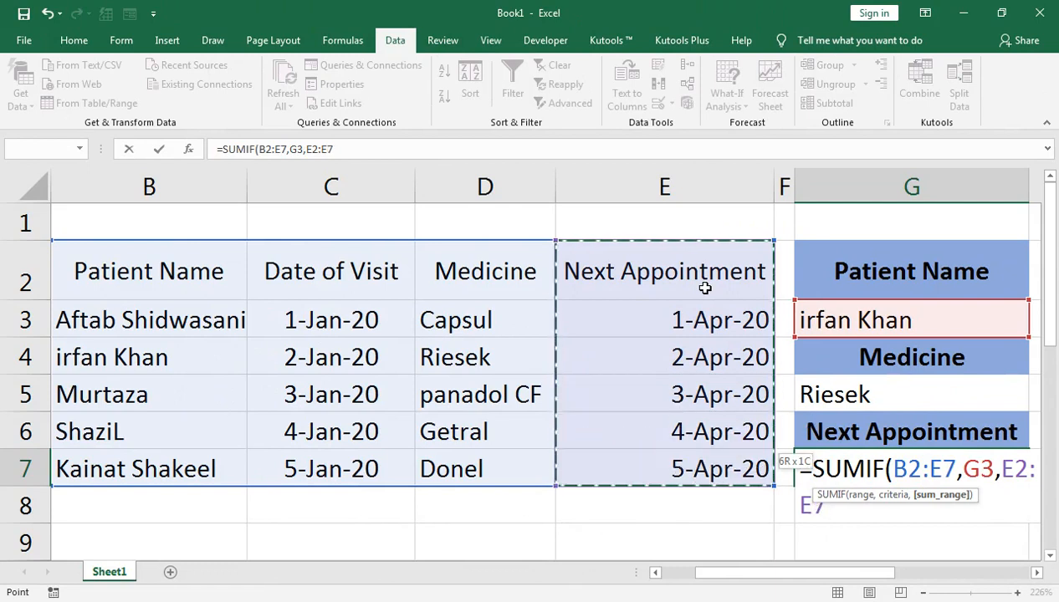
text())
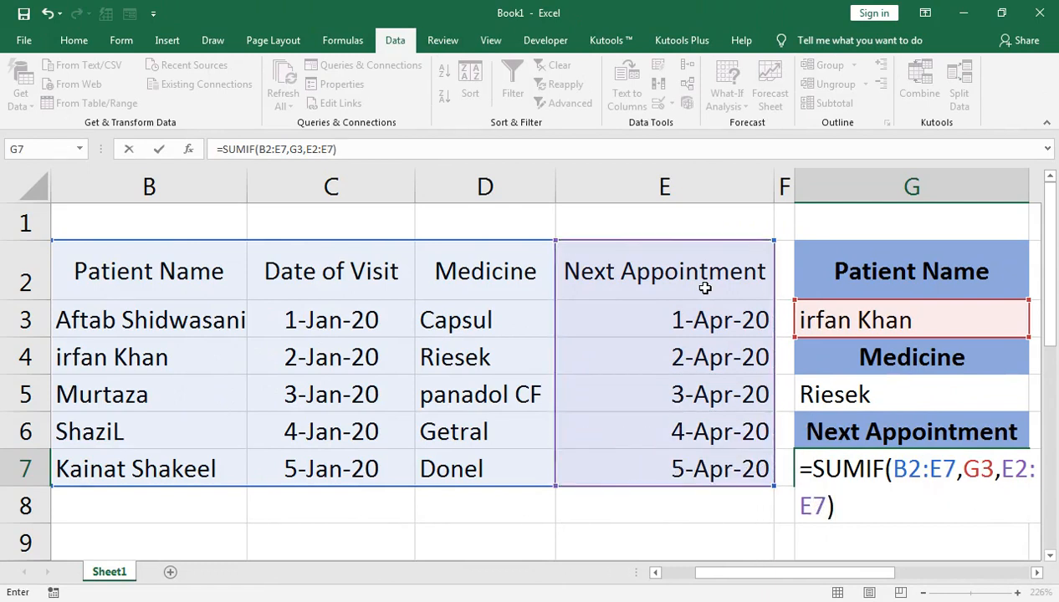
key(Return)
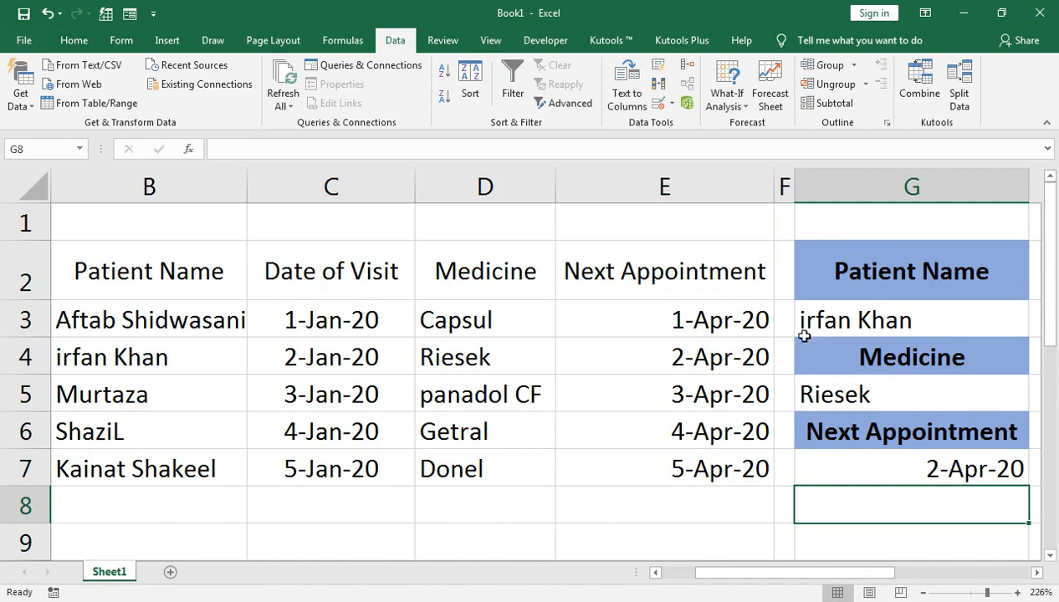
Step: Test the Next Appointment lookup by choosing the third patient from the list in G3
click(865, 329)
click(1035, 330)
click(934, 378)
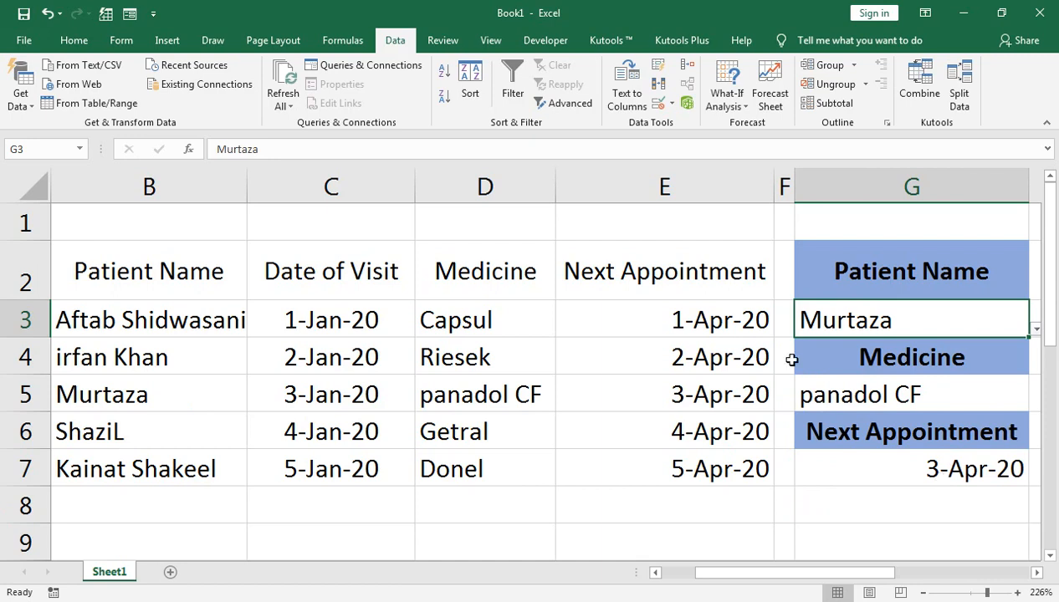
Step: Insert two blank cells at G4:G5 above the Medicine heading, shifting the existing cells down
key(Right)
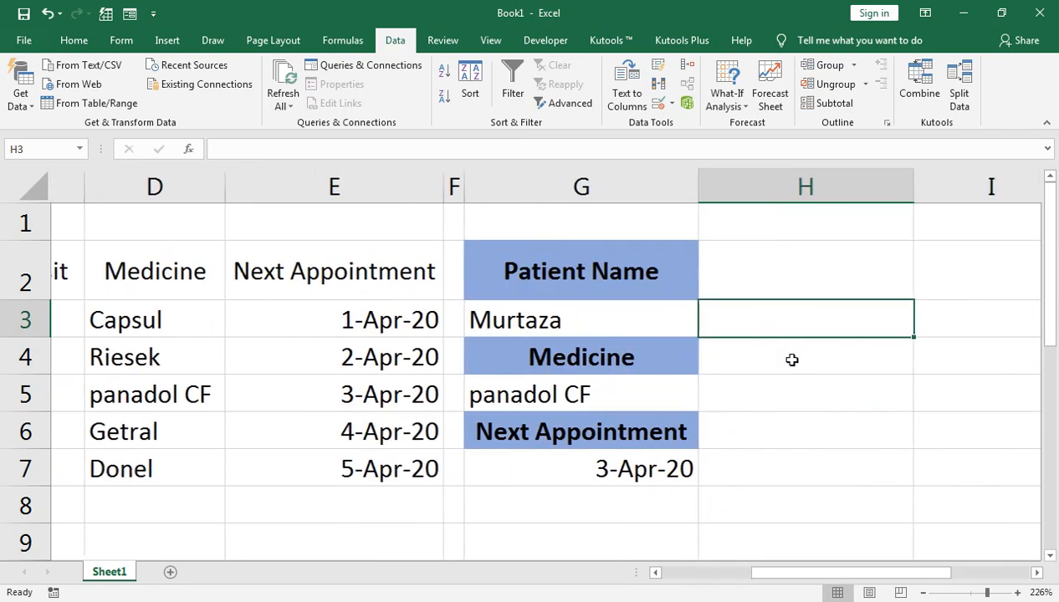
key(Down)
key(Left)
key(Left)
key(Left)
key(Left)
key(Left)
key(Left)
key(Right)
key(Right)
key(Right)
key(Right)
key(Right)
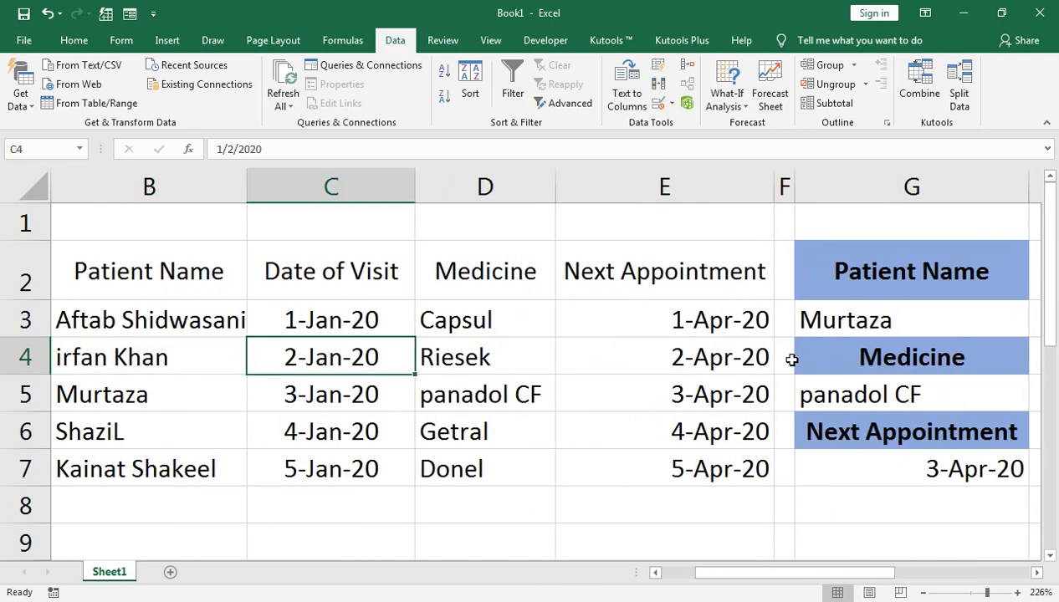
key(shift+Down)
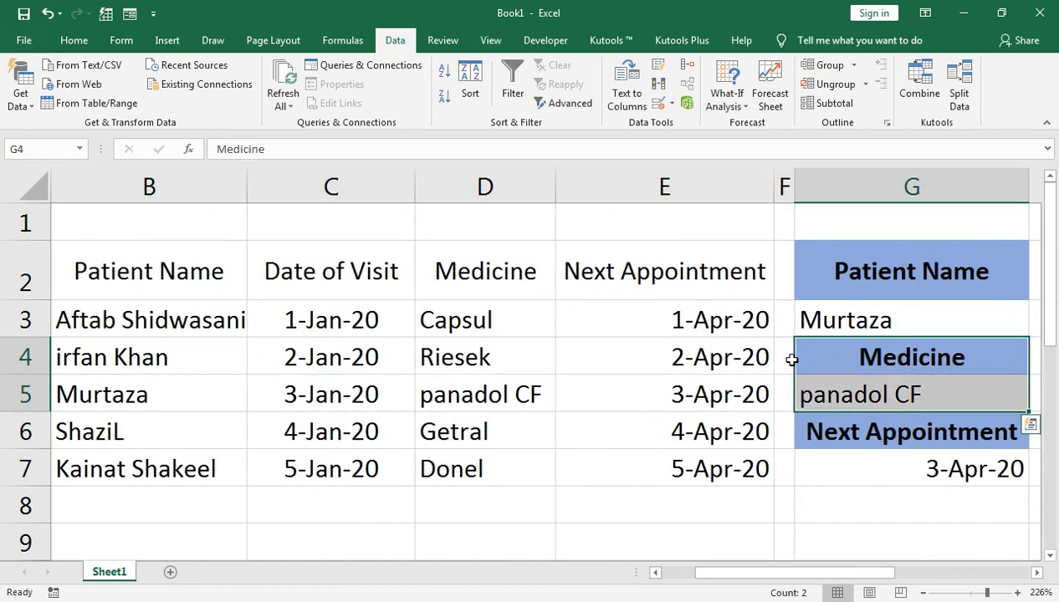
key(ctrl+plus)
key(Down)
key(Down)
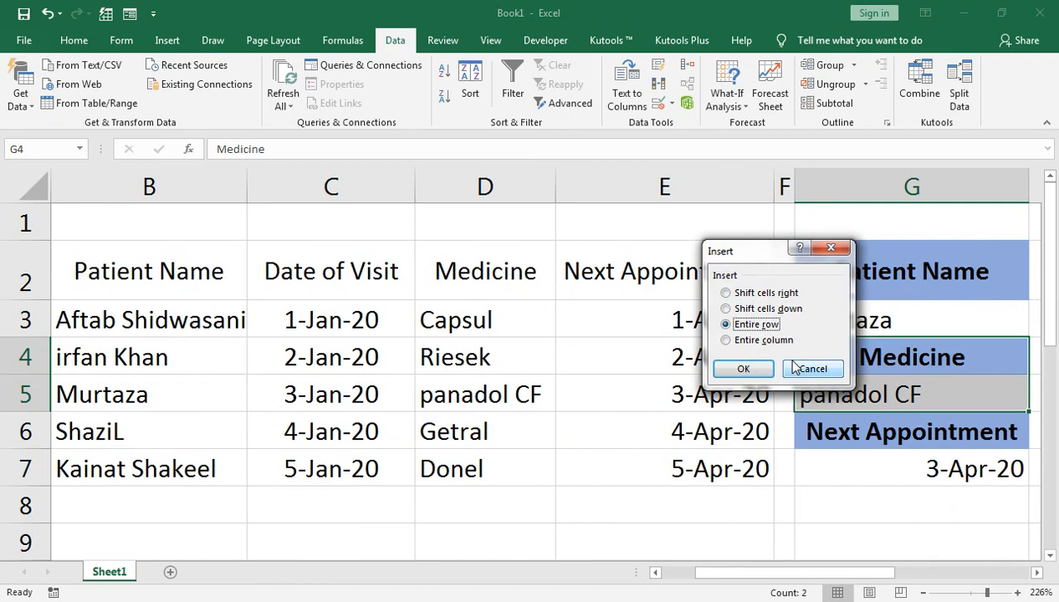
key(Up)
key(Return)
click(792, 360)
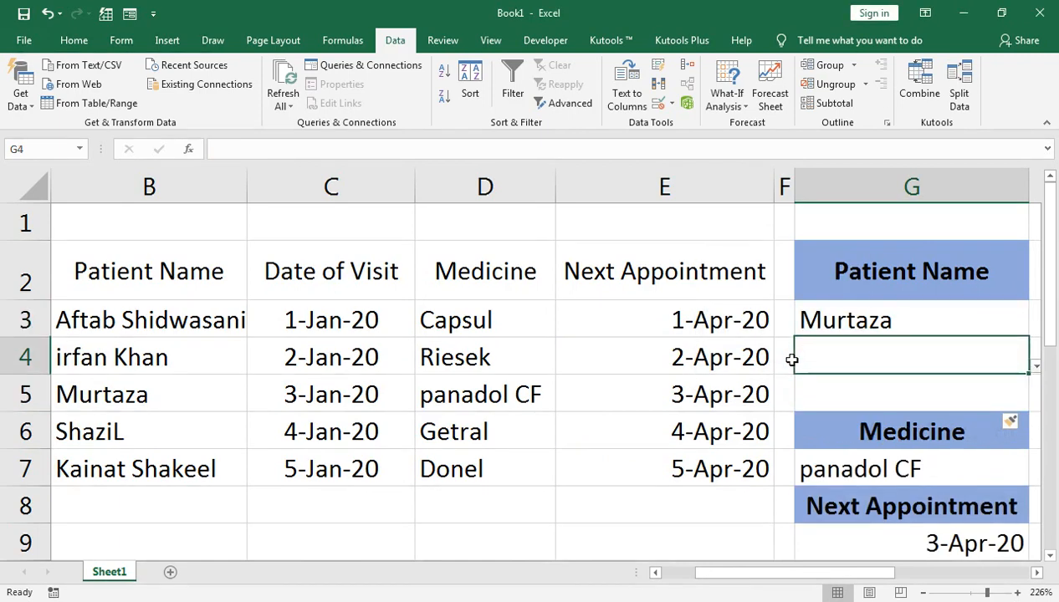
Step: Clear the inherited data validation from the blank cell G4
click(888, 321)
click(888, 350)
click(671, 102)
click(706, 161)
click(651, 427)
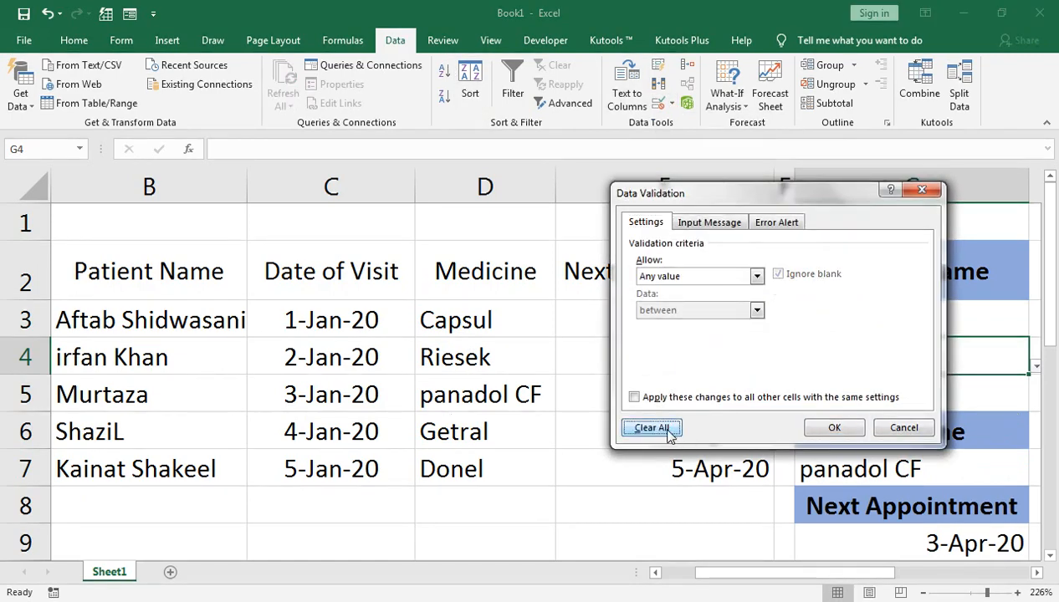
click(834, 427)
Step: Clear the inherited list validation from the blank cell G5
click(900, 396)
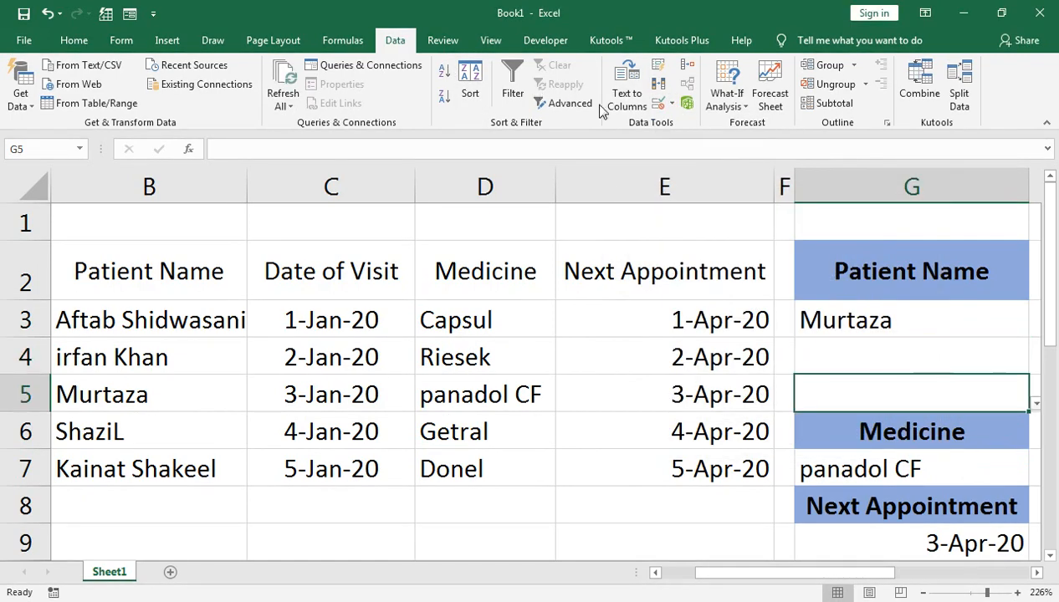
click(672, 103)
click(673, 124)
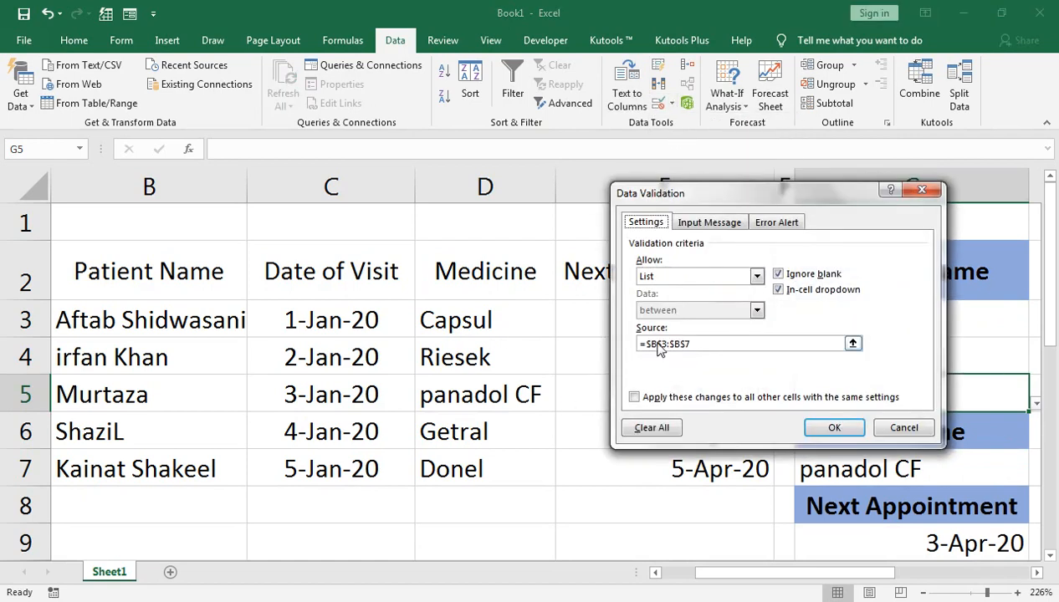
click(667, 428)
click(834, 428)
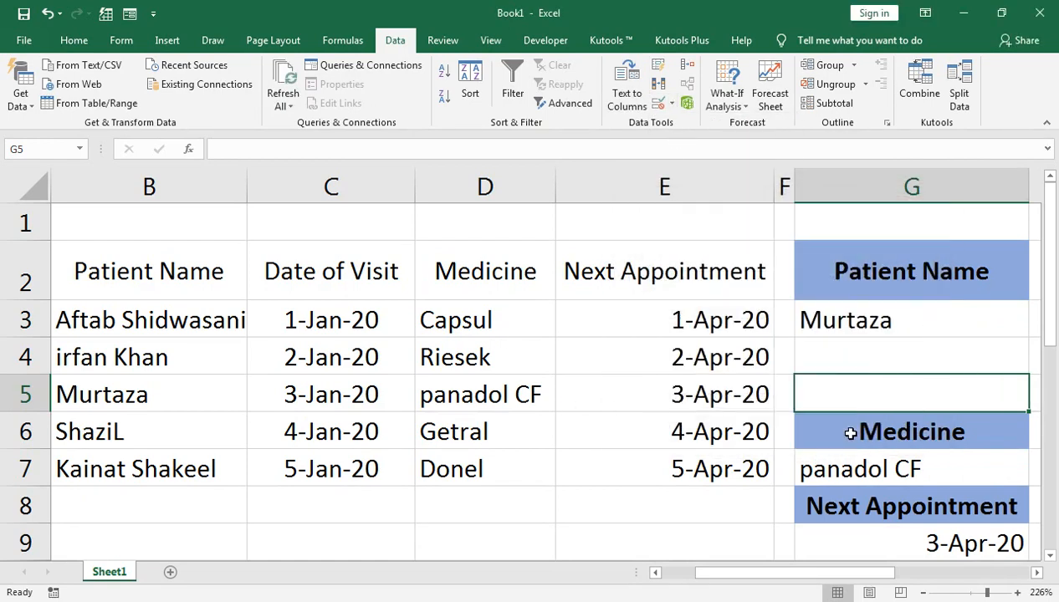
Step: Copy the formatting of the Patient Name heading in G2 onto G4 with Format Painter
click(920, 348)
click(882, 272)
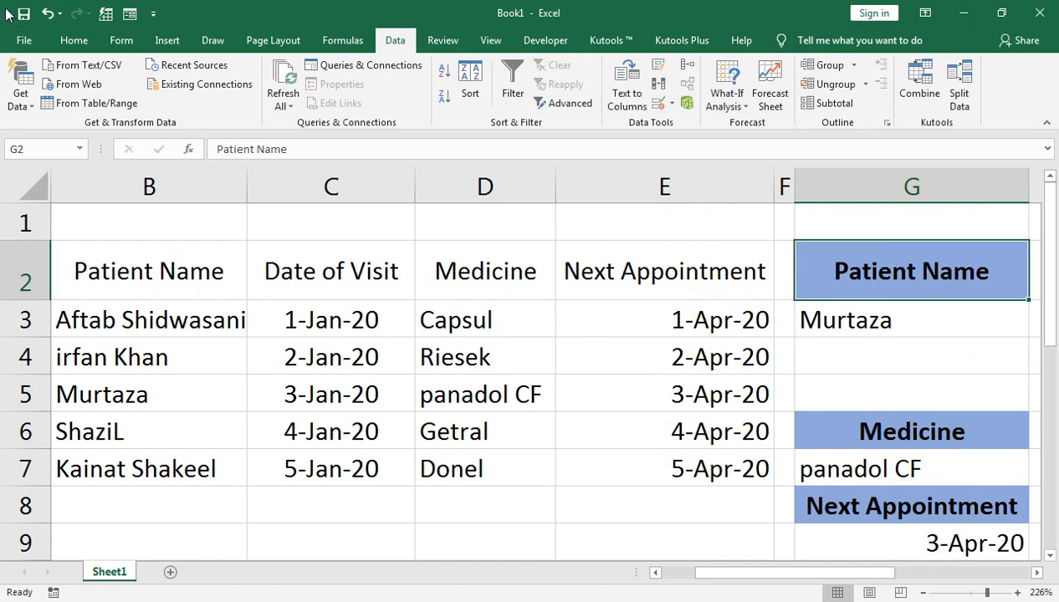
click(74, 40)
double_click(48, 102)
click(863, 362)
Step: Enter the heading "Last Visit" in G4
text(Last)
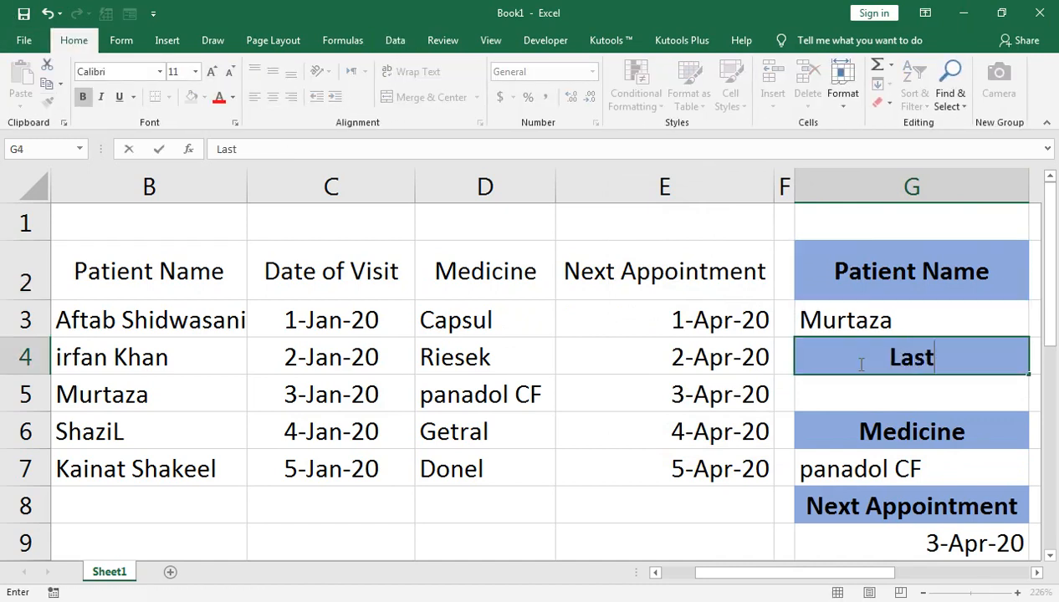
text( Viist)
key(BackSpace)
key(BackSpace)
key(BackSpace)
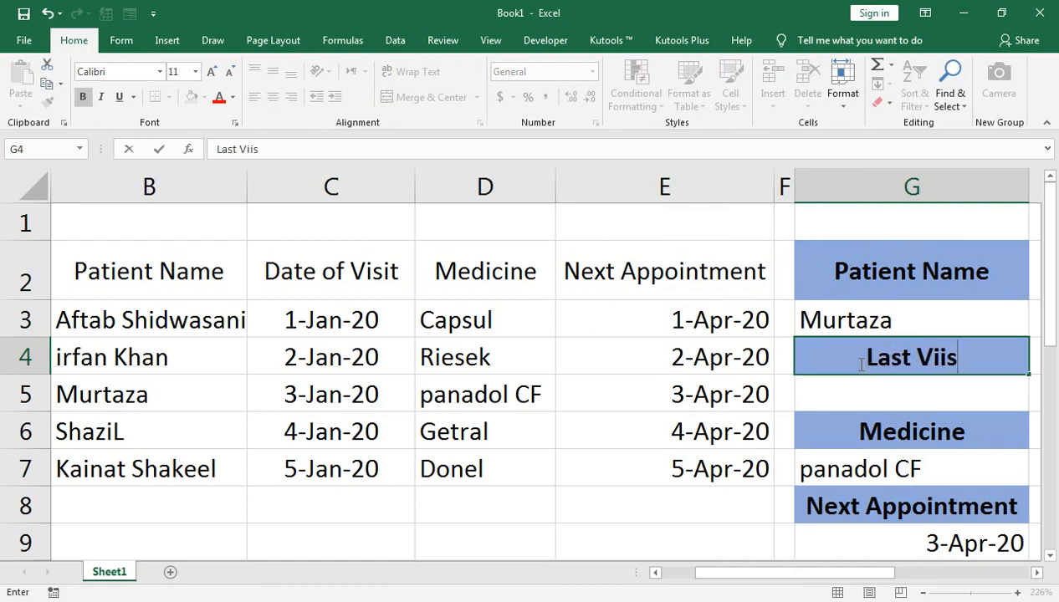
text(sit)
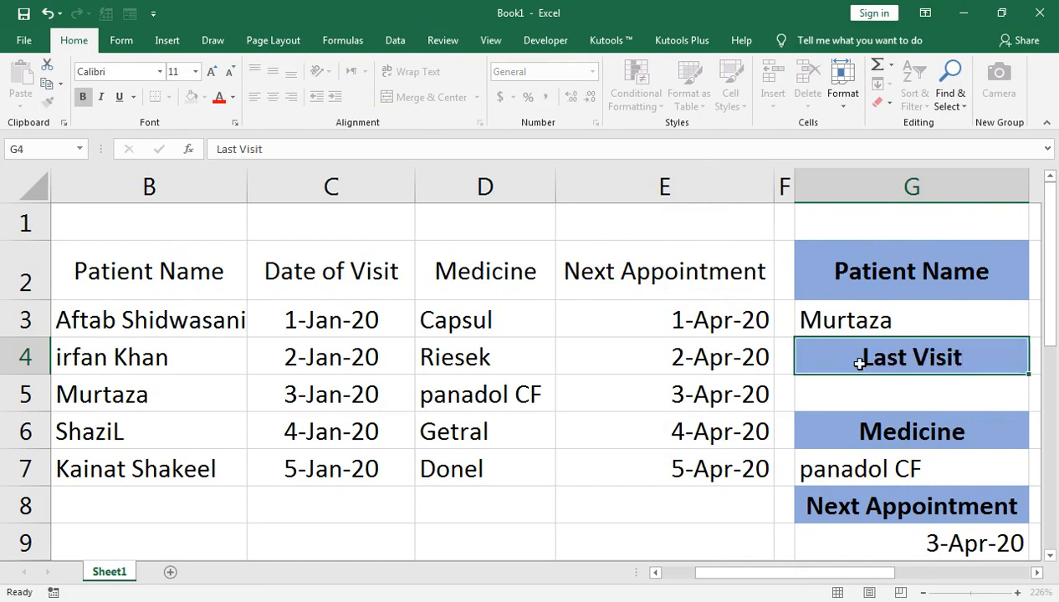
key(Return)
Step: Begin a VLOOKUP formula in the Last Visit result cell G5 with G3 as the lookup value
text(=vlo)
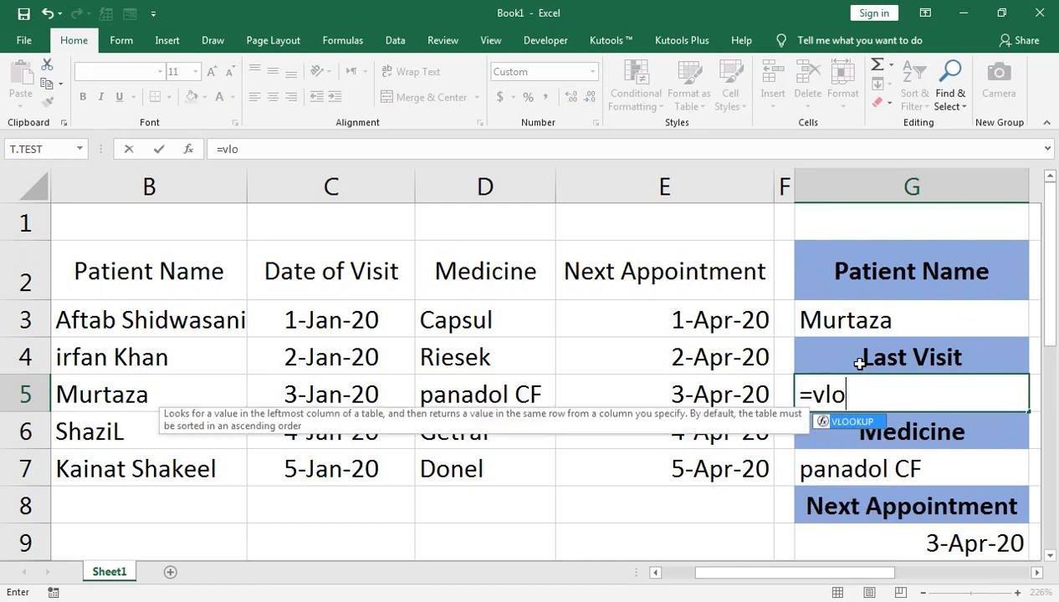
key(Tab)
click(881, 318)
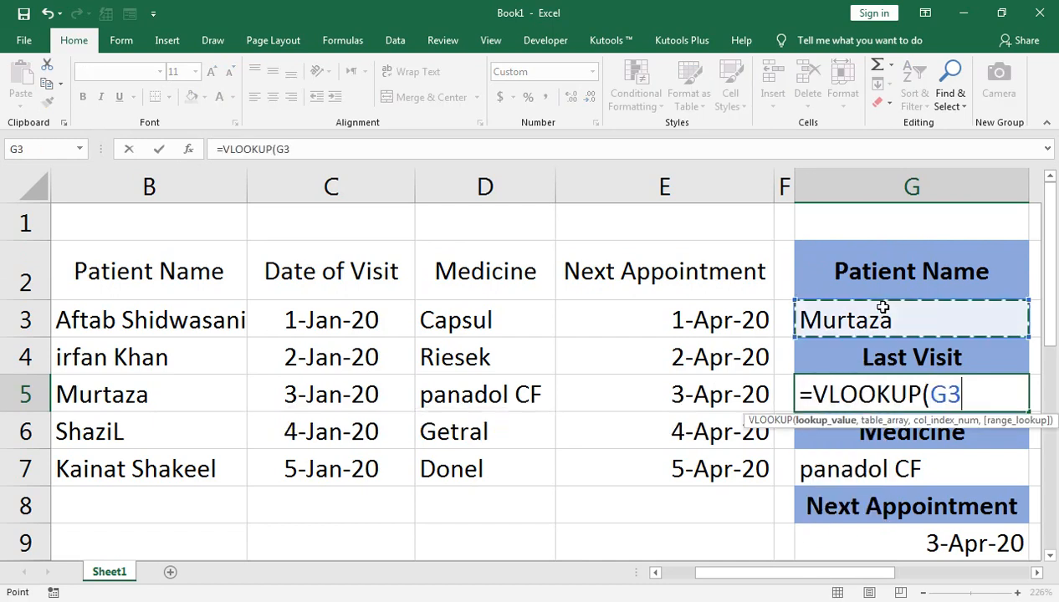
text(,)
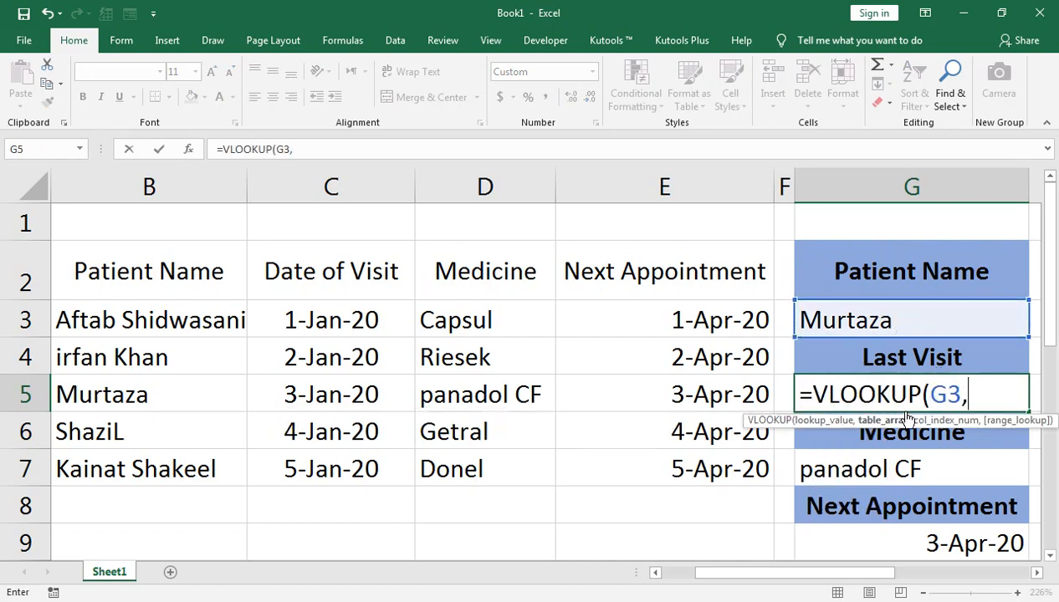
Step: Set the table array of the Last Visit VLOOKUP to B2:C7
click(134, 231)
click(127, 268)
key(shift+Right)
key(shift+Right)
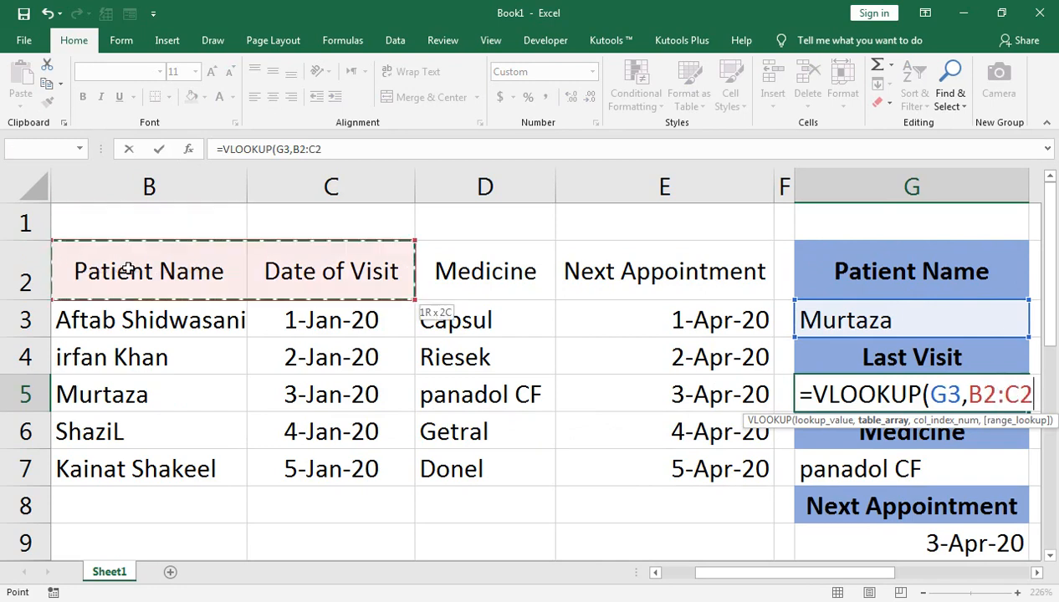
key(shift+Left)
key(shift+Down)
key(shift+Down)
key(shift+Down)
key(shift+Down)
key(shift+Down)
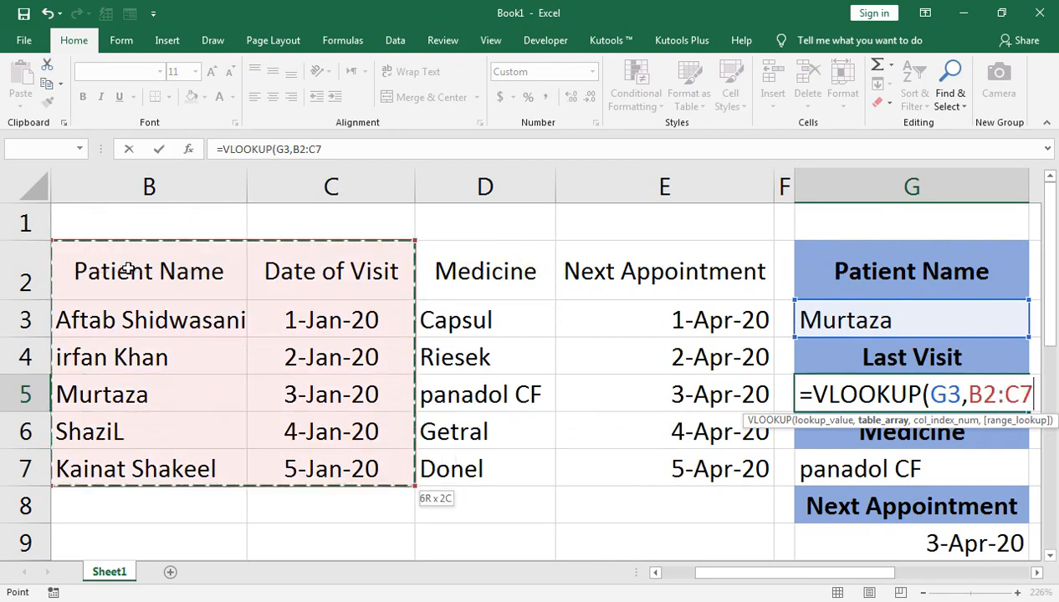
Step: Complete the Last Visit VLOOKUP with column index 2 and FALSE for an exact match, and enter it in G5
text(,2,)
key(Down)
key(Tab)
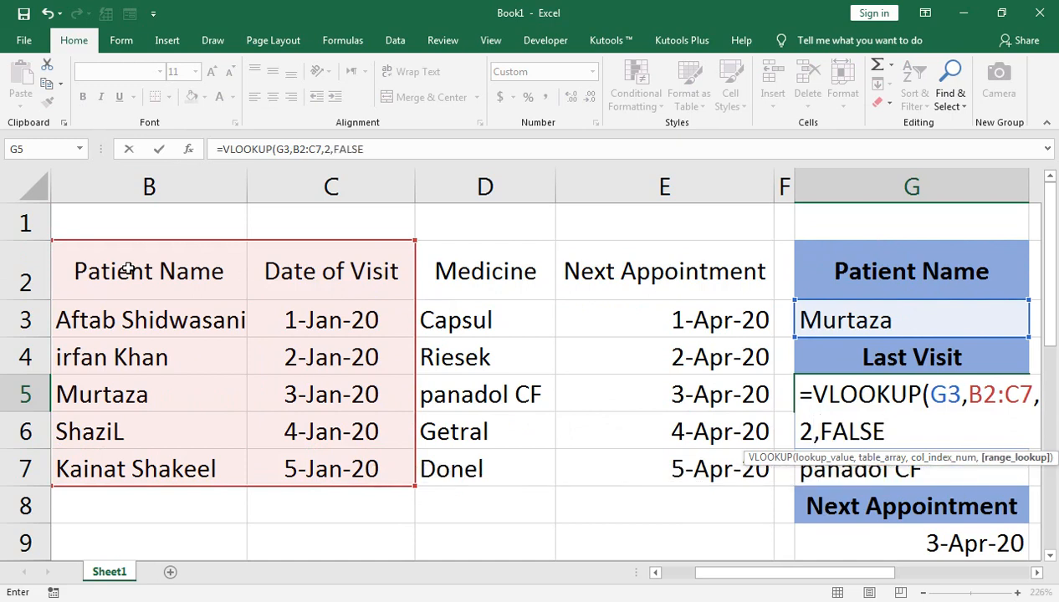
text())
key(Return)
key(Up)
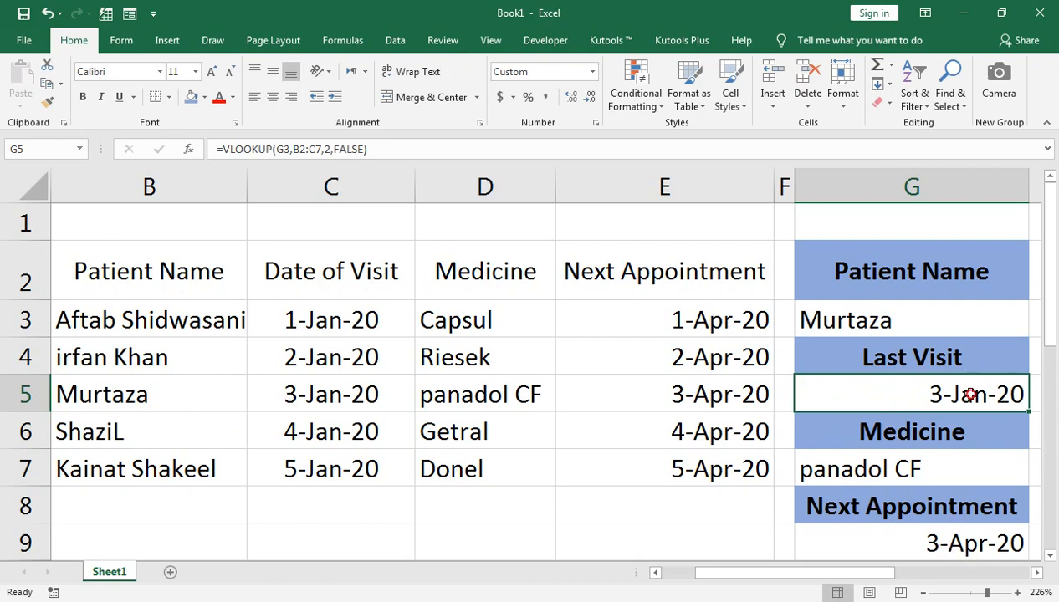
Step: Test all three lookups by choosing the fourth patient from the list in G3
click(1009, 328)
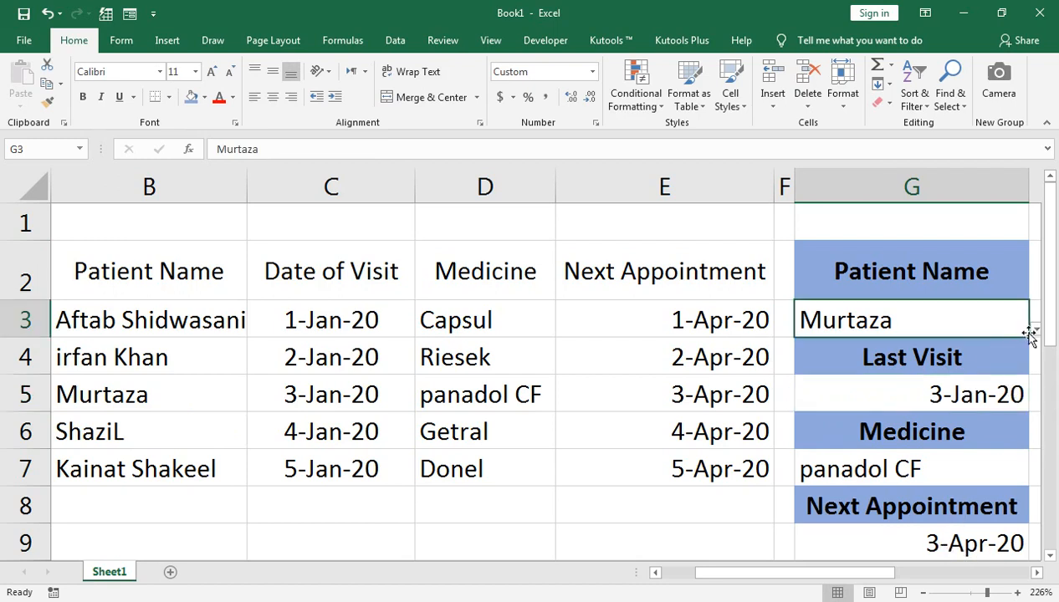
click(1035, 329)
click(911, 422)
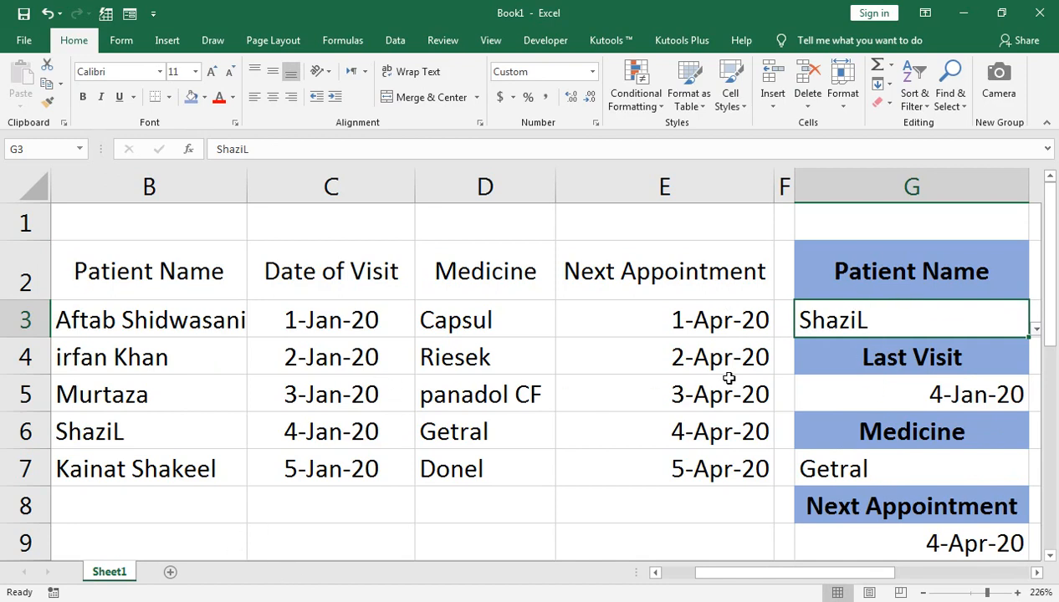
Step: Auto-fit column A so the Patient ID header in A11 shows in full
scroll(729, 378, down, 1)
click(393, 493)
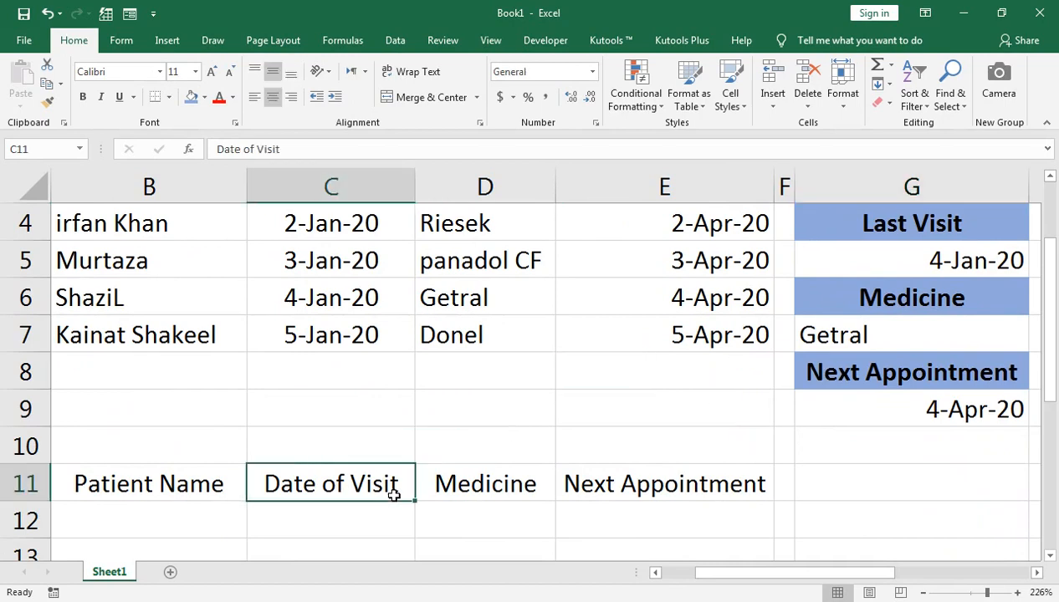
key(Left)
key(Left)
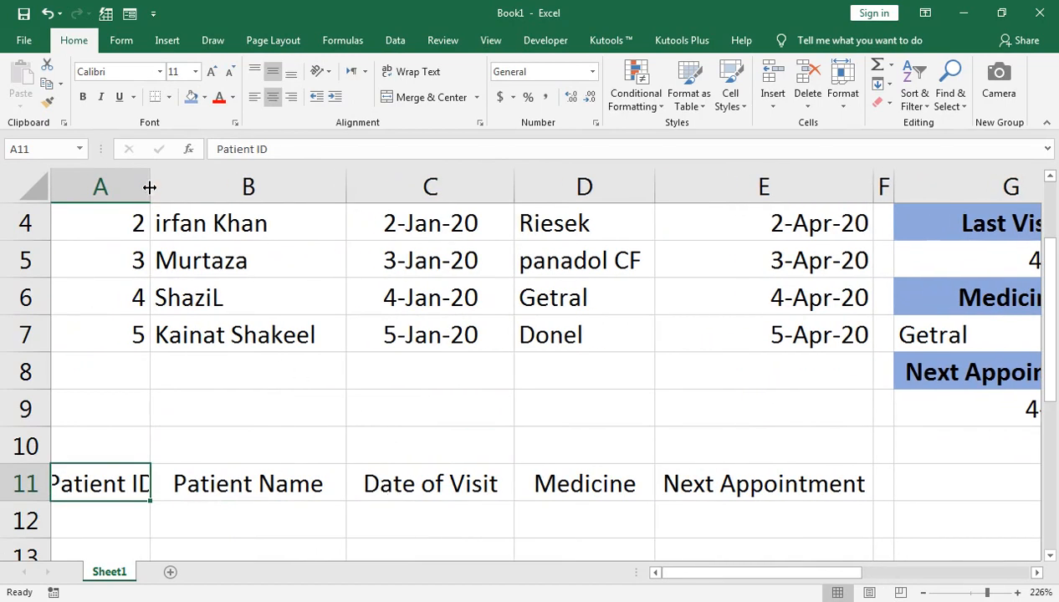
double_click(150, 188)
Step: Examine the column headers of the source patient table in row 2
scroll(155, 259, up, 1)
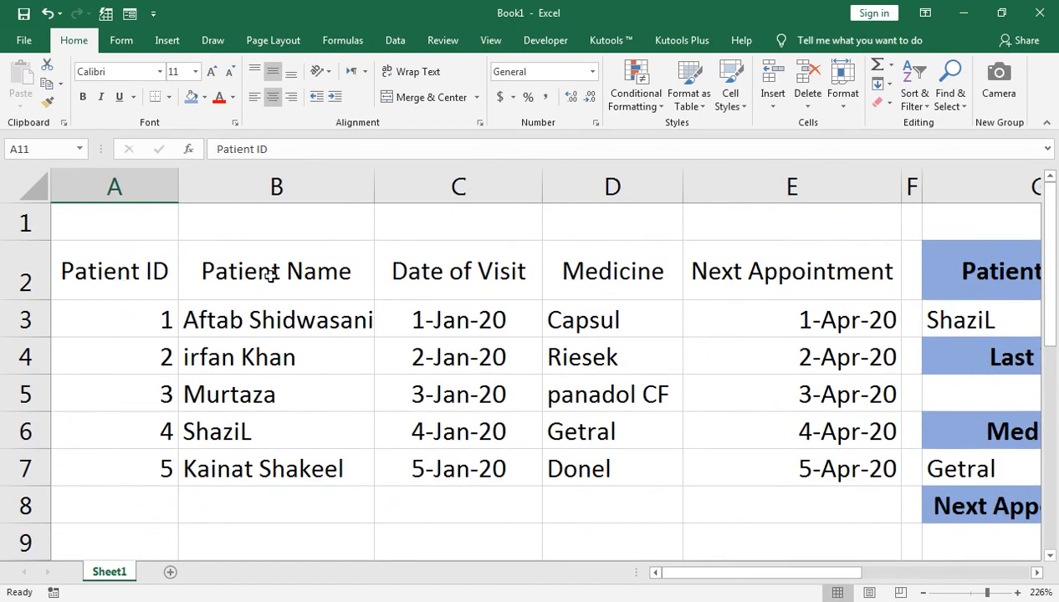
click(745, 265)
key(shift+Left)
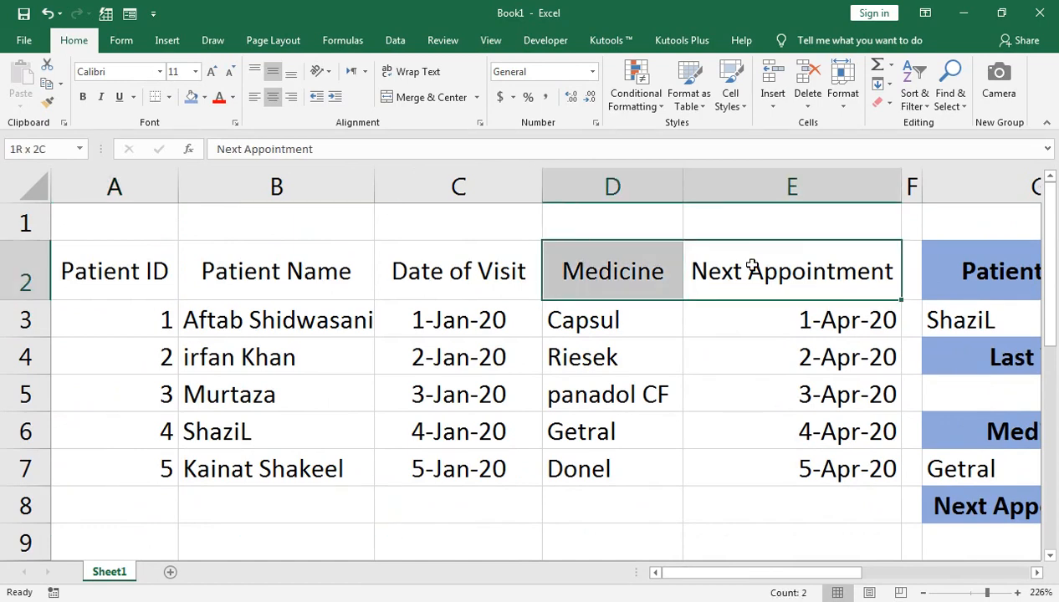
key(shift+Left)
key(shift+Left)
key(shift+Left)
key(Down)
key(Down)
key(Down)
key(Down)
key(Down)
key(Down)
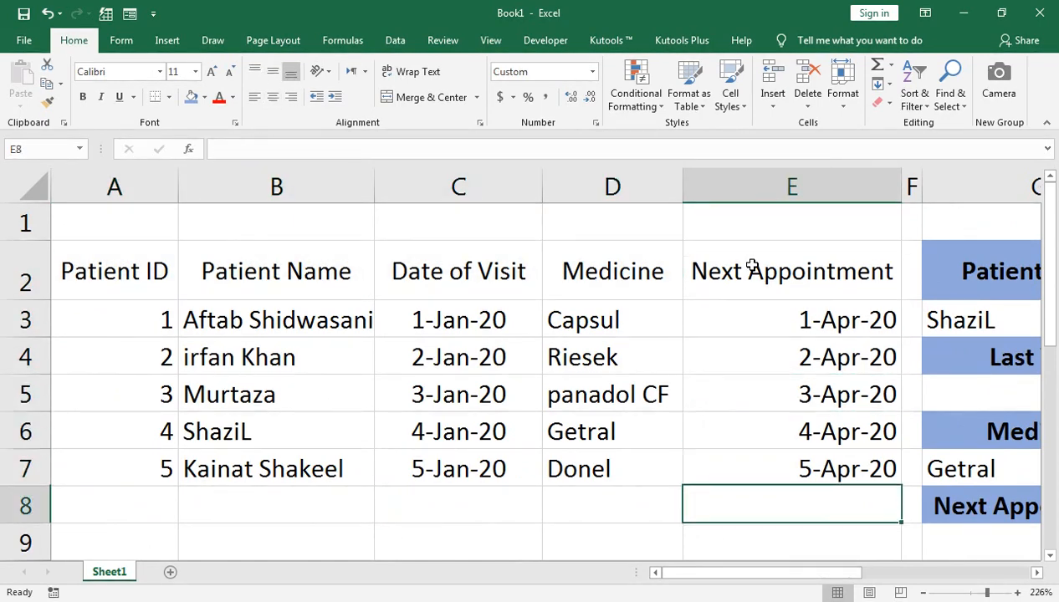
Step: Enter 1 in A12 as the Patient ID of the second table
key(Down)
key(Down)
key(Down)
key(Down)
key(Left)
key(Left)
key(Left)
key(Left)
key(Up)
key(Down)
text(1)
key(Tab)
Step: Begin a VLOOKUP formula in the Patient Name cell B12 with A12 as the lookup value
key(Tab)
key(Tab)
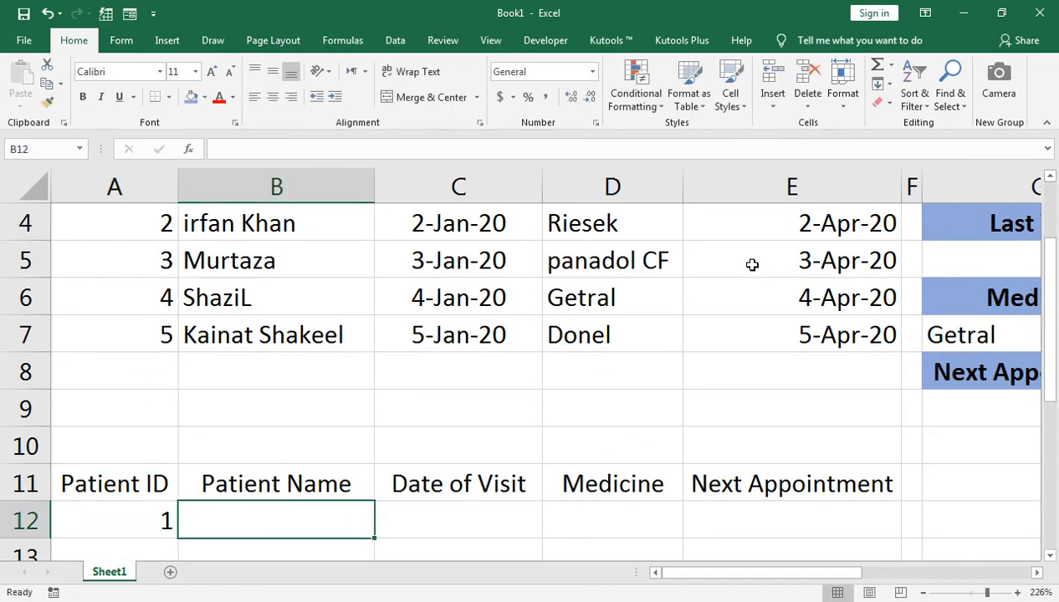
key(Tab)
key(Left)
key(Left)
key(Left)
text(=-vl)
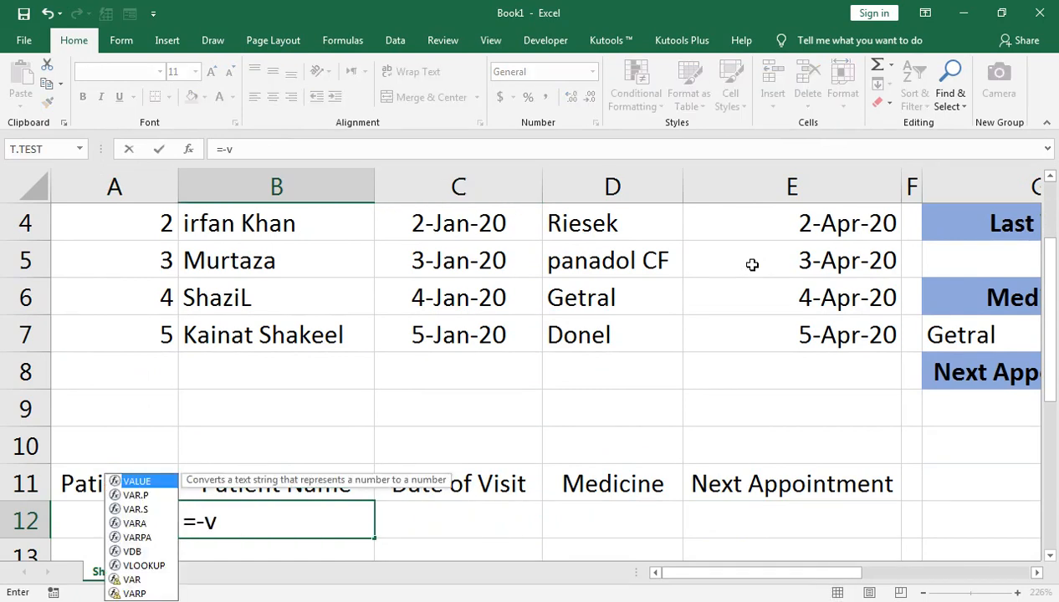
key(Tab)
key(BackSpace)
key(BackSpace)
key(BackSpace)
key(BackSpace)
key(BackSpace)
key(BackSpace)
key(BackSpace)
key(BackSpace)
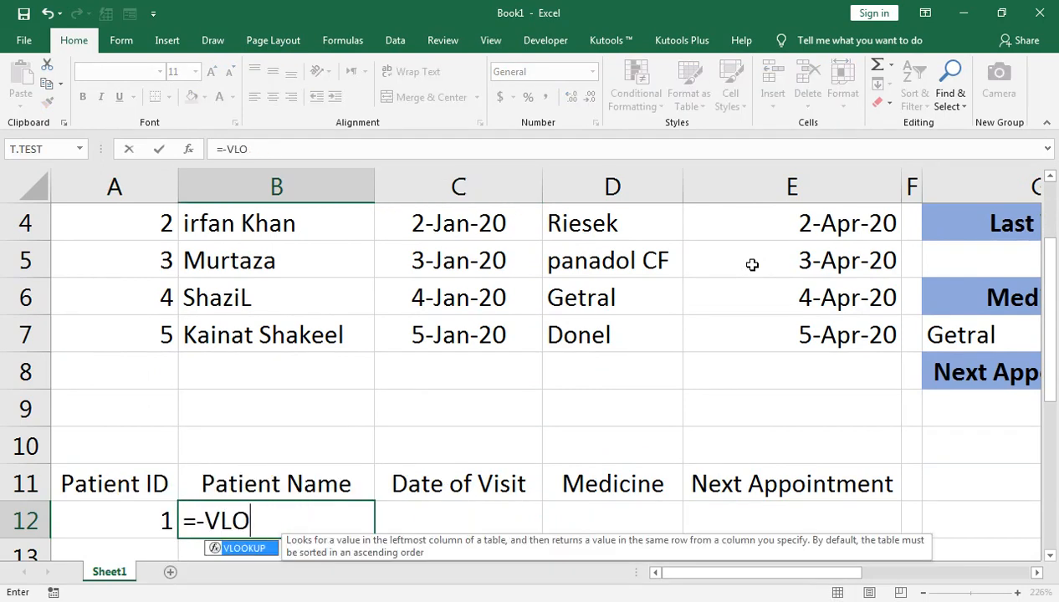
text(vlo)
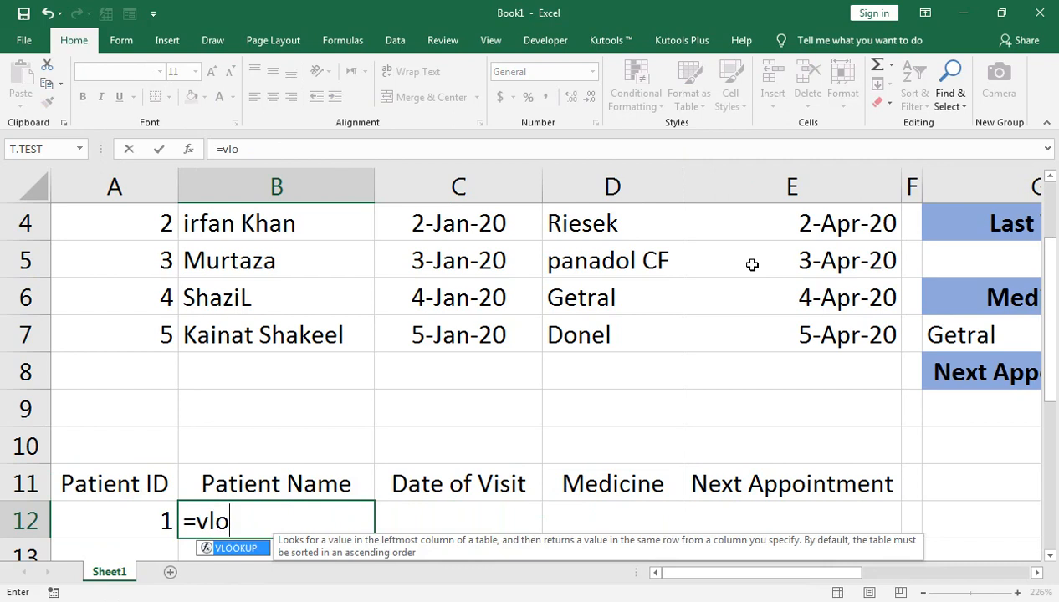
key(Tab)
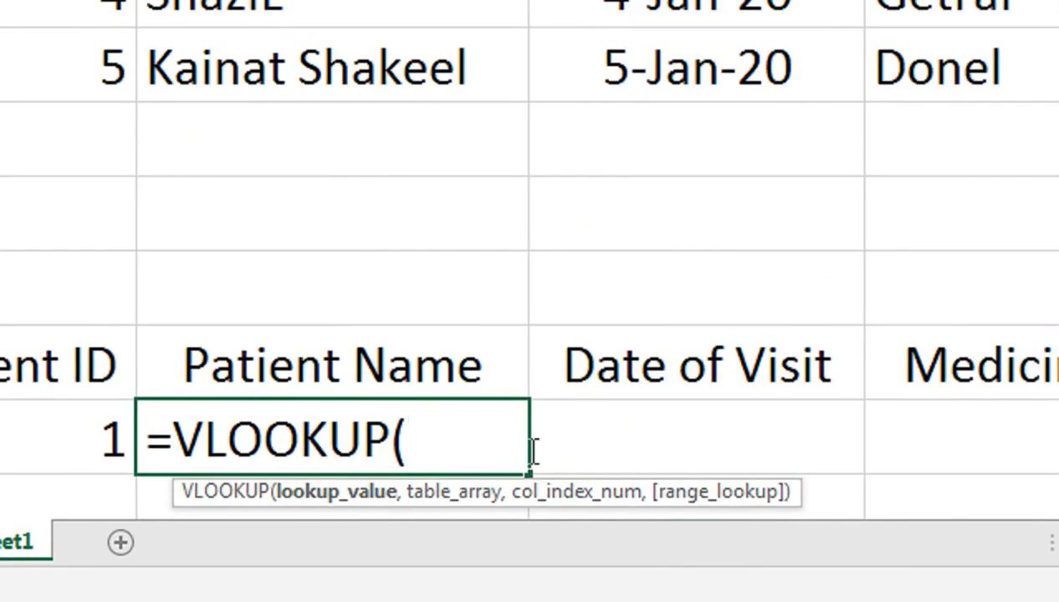
click(9, 433)
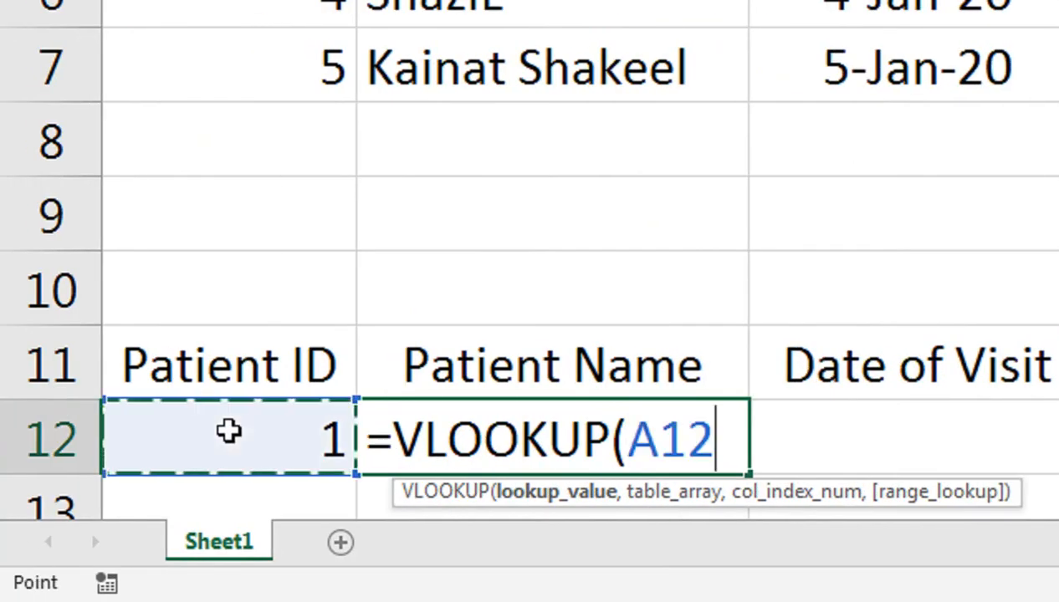
Step: Set the table array of the Patient Name VLOOKUP to A2:E7
text(,)
scroll(390, 338, up, 1)
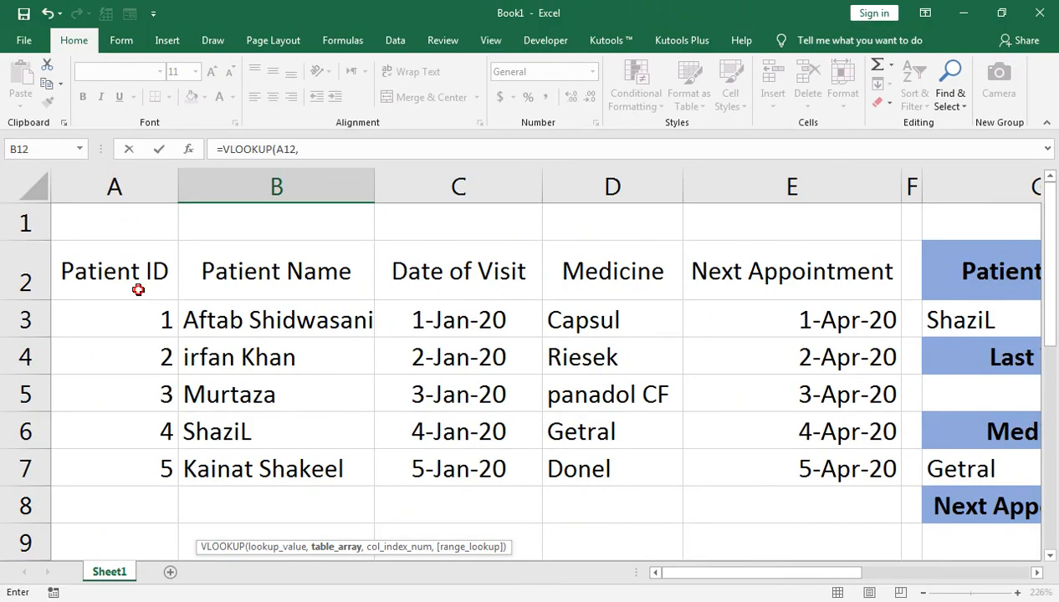
drag(138, 290, 882, 288)
key(shift+Down)
key(shift+Down)
key(shift+Down)
key(shift+Down)
key(shift+Down)
text(,)
Step: Complete the Patient Name VLOOKUP with column index 2 and FALSE for an exact match, and enter it in B12
scroll(614, 468, down, 2)
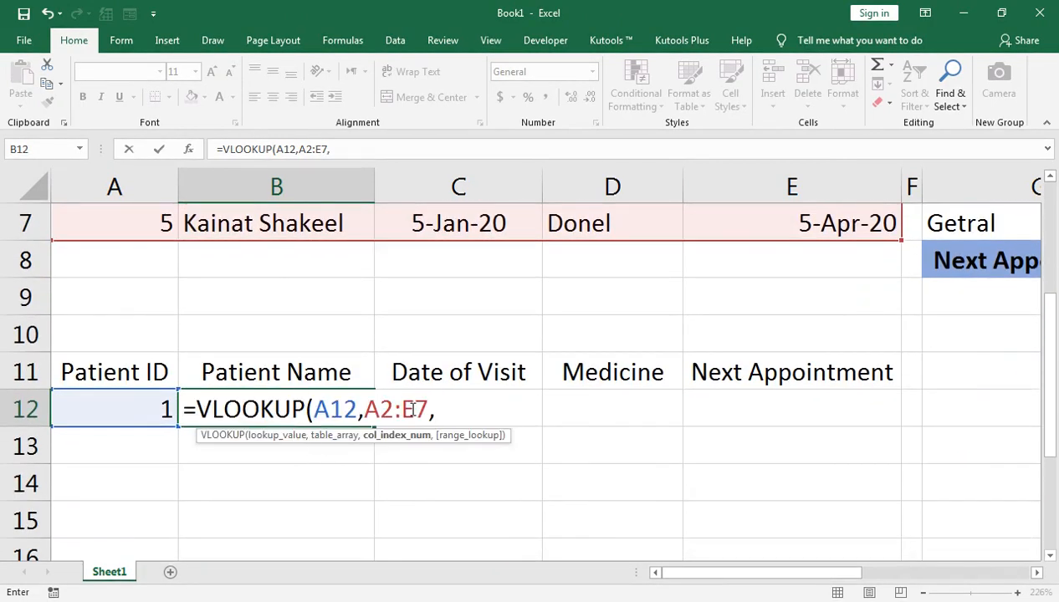
text(2,)
key(Down)
key(Tab)
text())
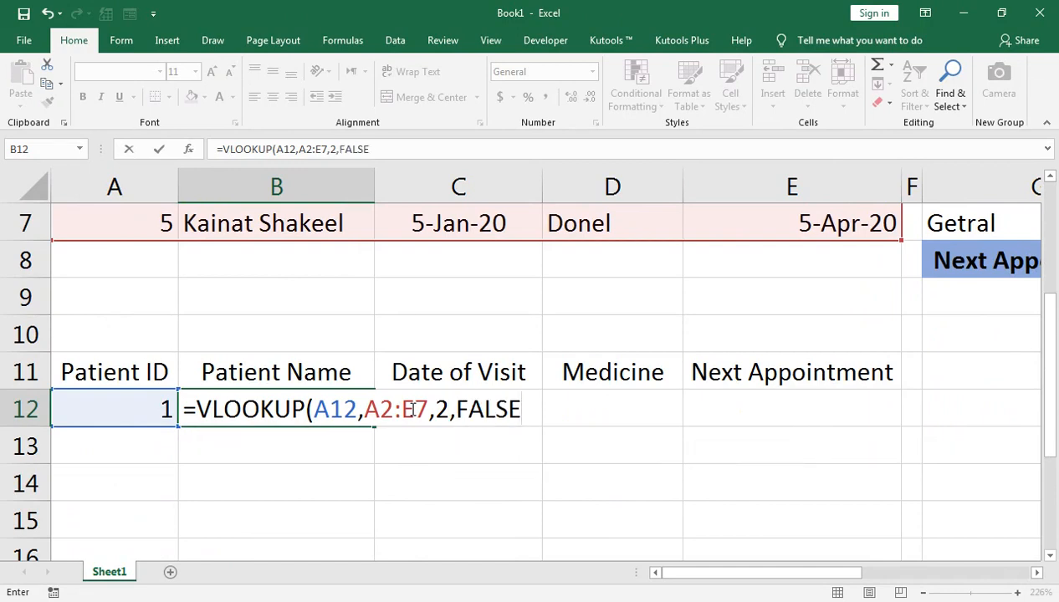
key(Return)
Step: Fill the VLOOKUP from B12 across to E12 and inspect the formula in B12
key(Up)
key(shift+Right)
key(shift+Right)
key(shift+Right)
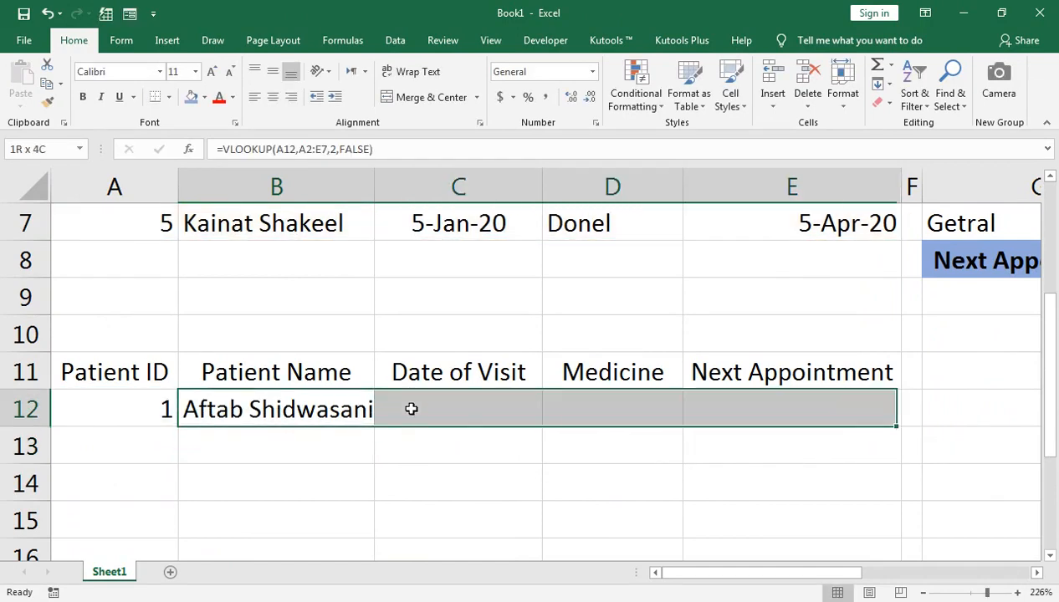
key(ctrl+r)
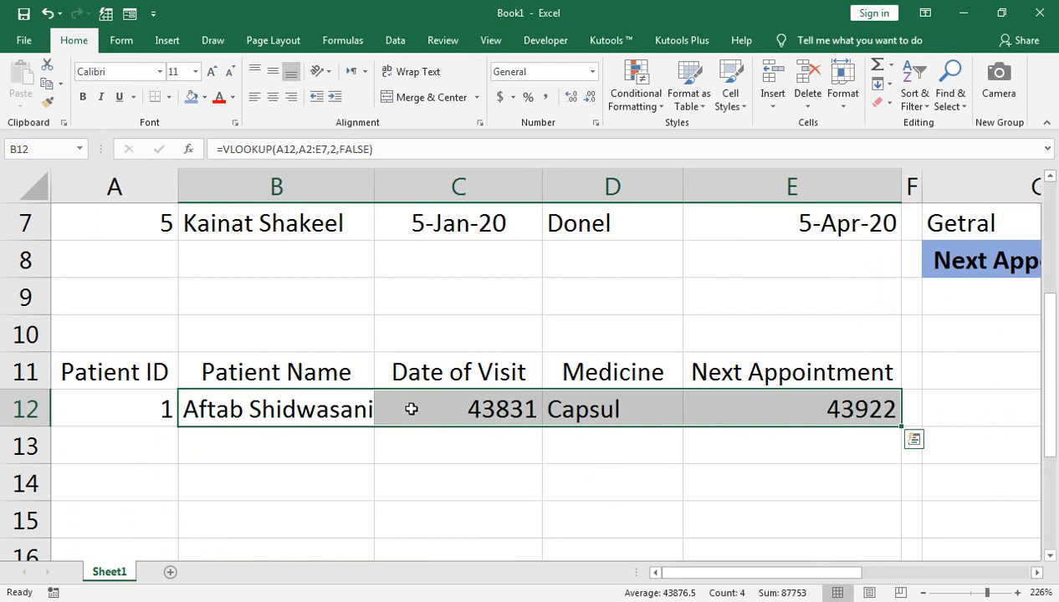
double_click(343, 410)
key(Return)
Step: Format the Date of Visit in C12 and the Next Appointment in E12 as day-month-year dates
click(481, 424)
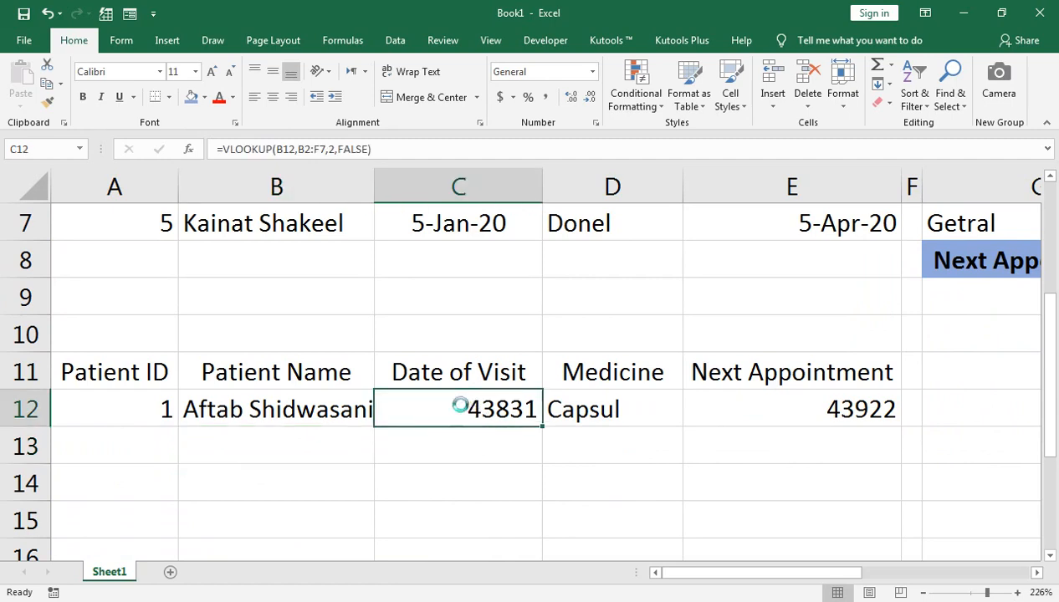
key(ctrl+shift+3)
click(803, 402)
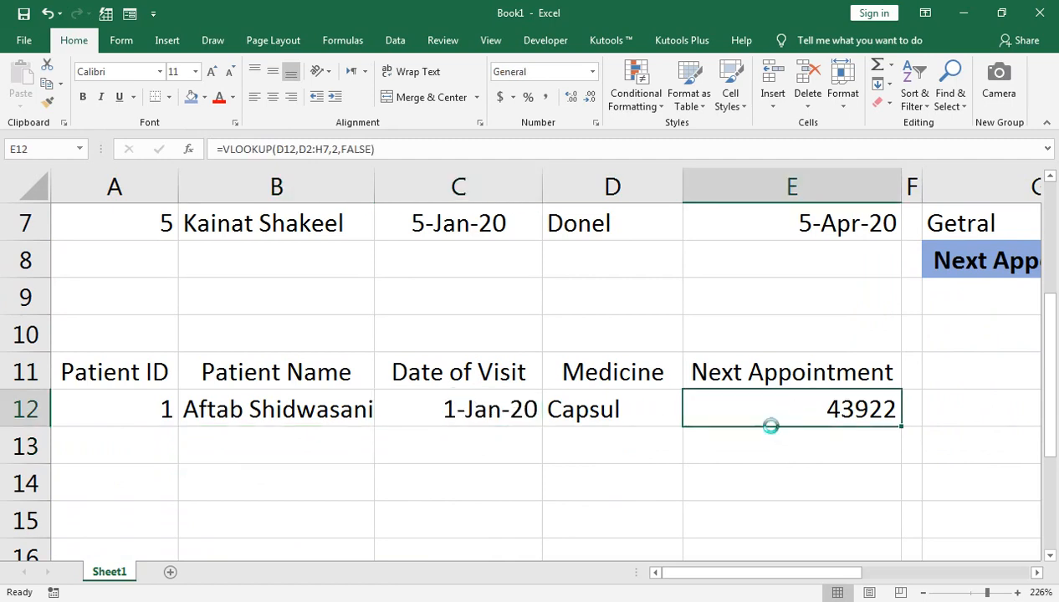
key(ctrl+shift+3)
Step: Set the Patient ID in A12 to 2 and check the lookups across row 12
scroll(683, 430, up, 1)
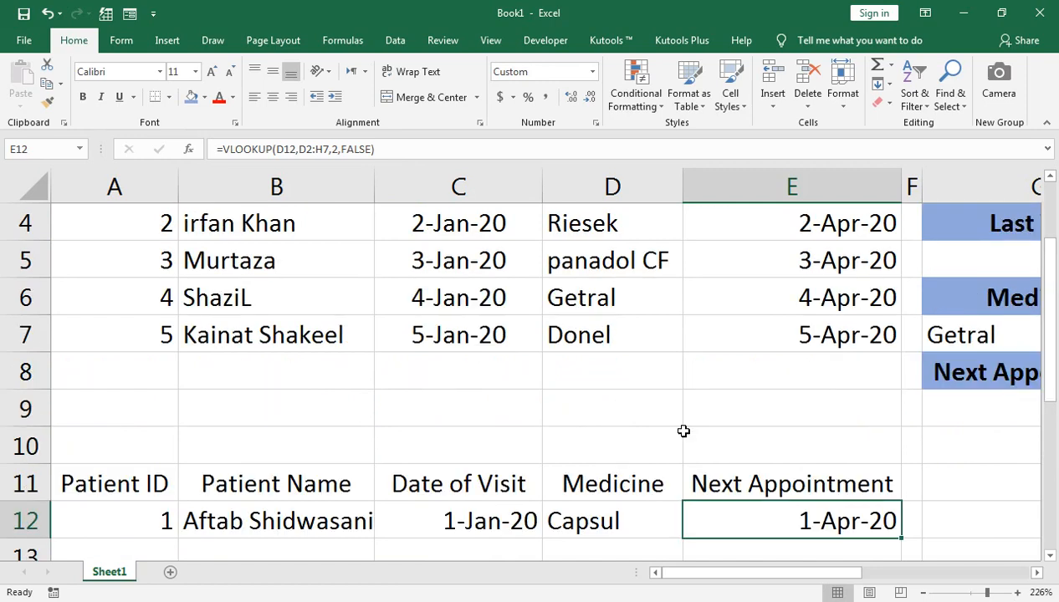
click(134, 523)
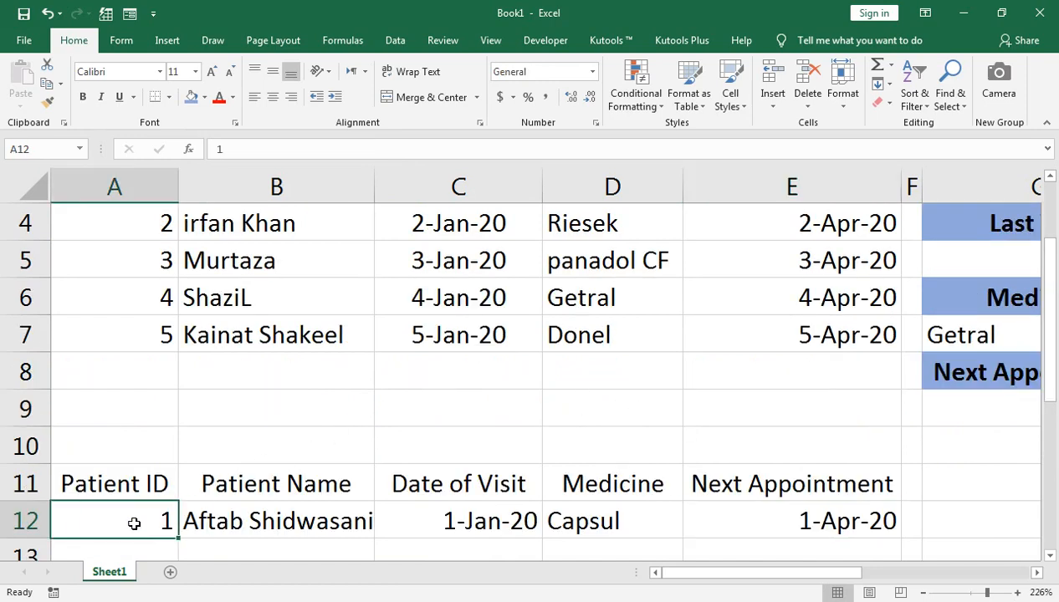
text(2)
key(Return)
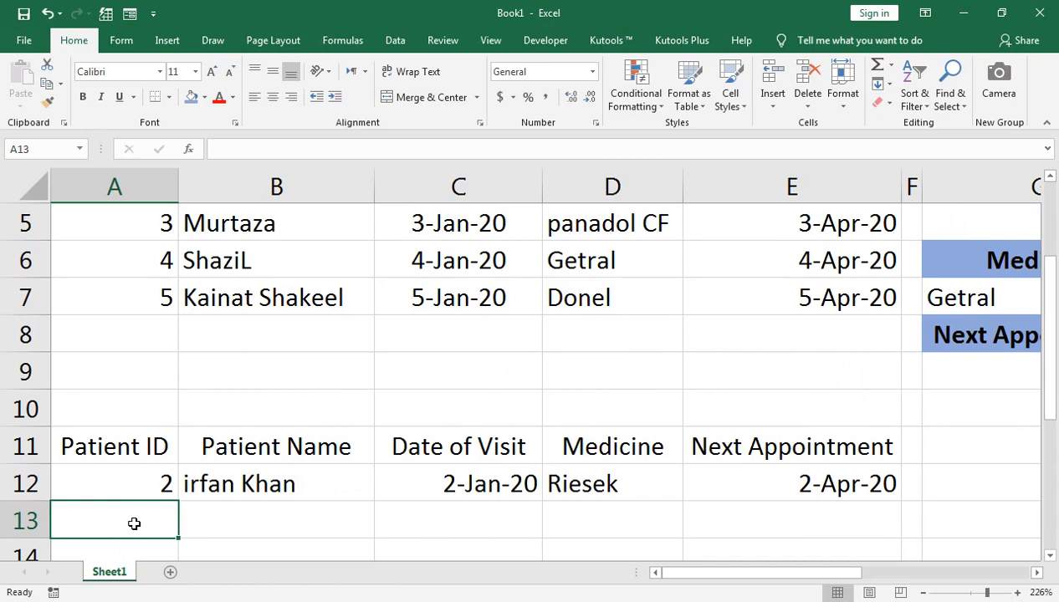
key(Up)
key(Right)
key(Right)
key(Right)
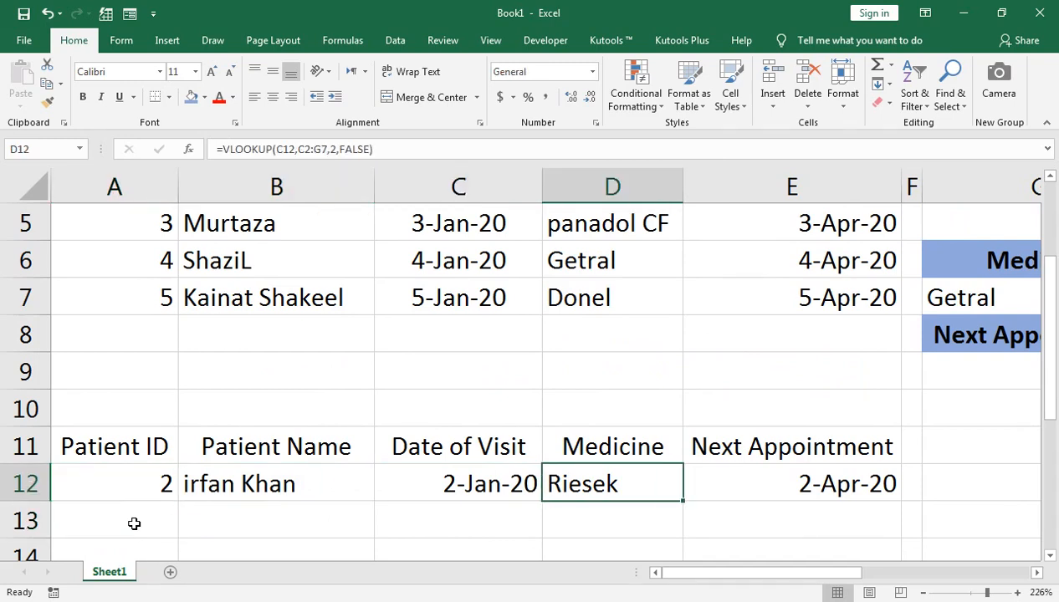
Step: Review the source patient table and the name-based lookup block in column G
key(Up)
key(Up)
key(Up)
key(Up)
key(Up)
key(Up)
key(Up)
key(Up)
key(Up)
key(Up)
key(Up)
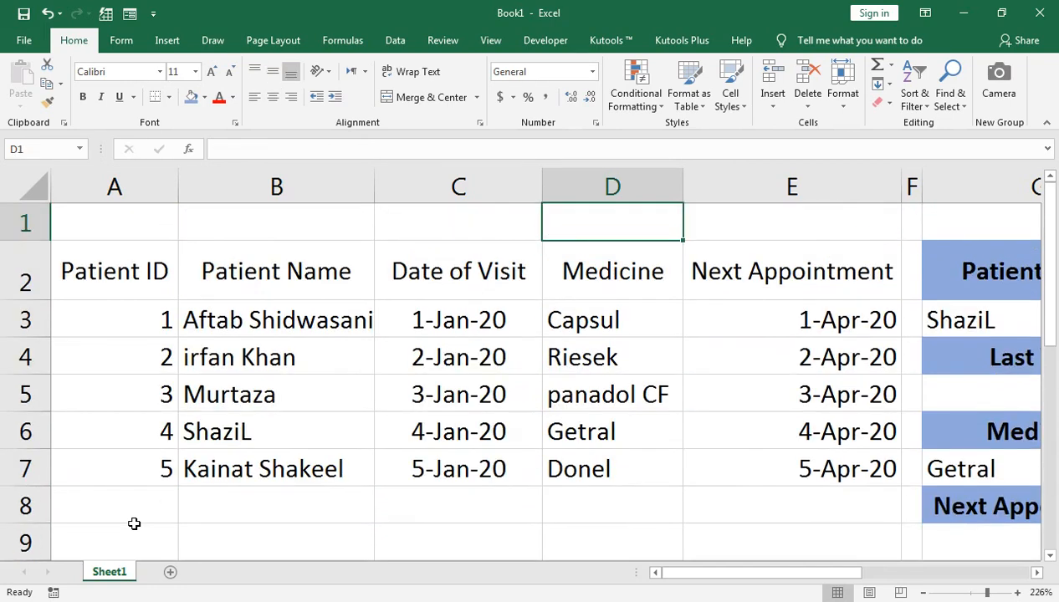
key(Right)
key(Right)
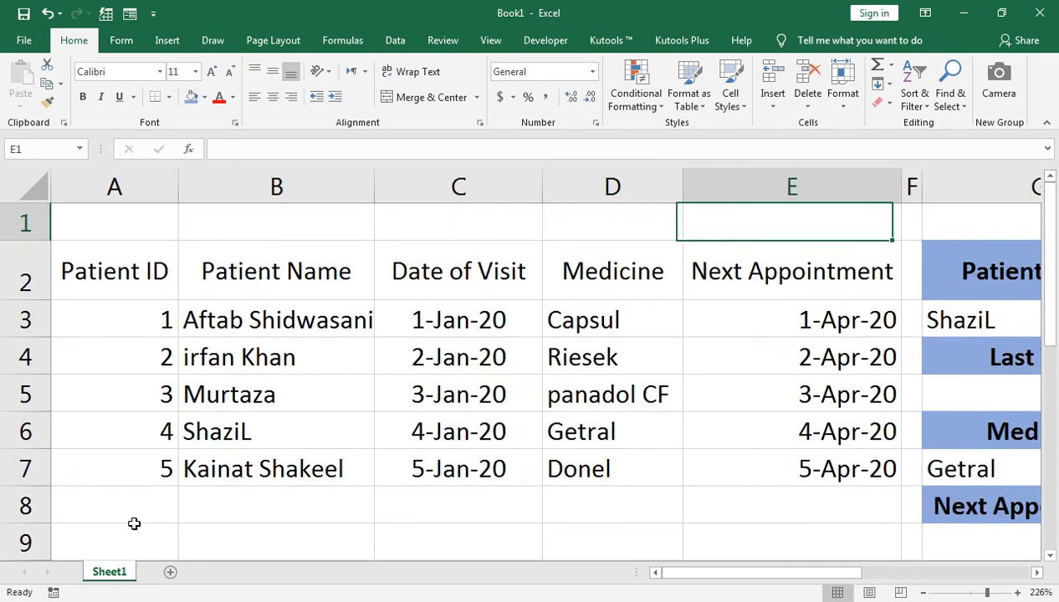
key(Down)
key(Down)
key(Right)
key(Down)
key(Down)
key(Down)
key(Down)
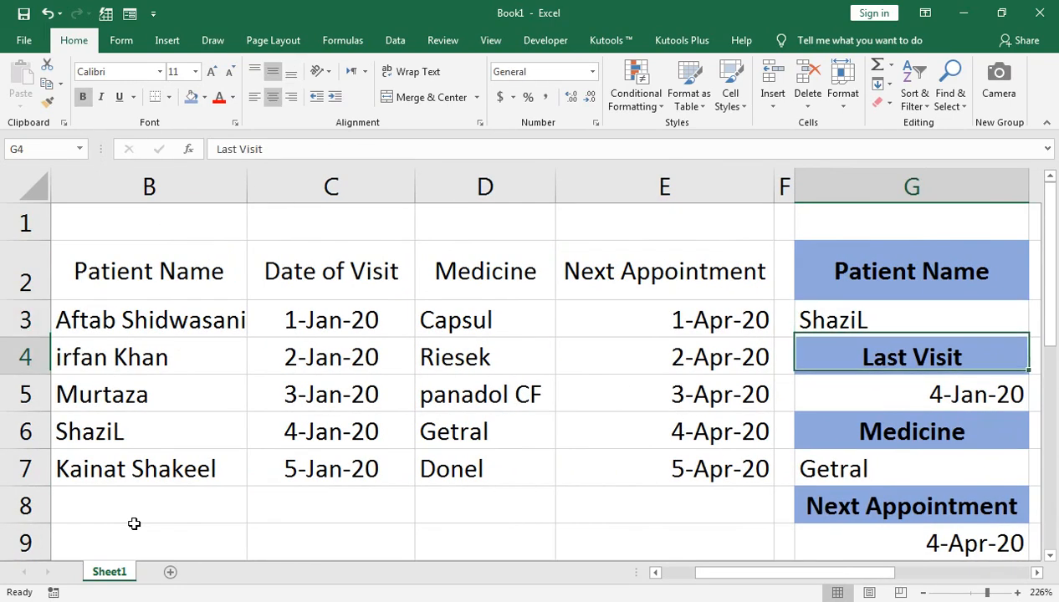
key(Left)
key(Home)
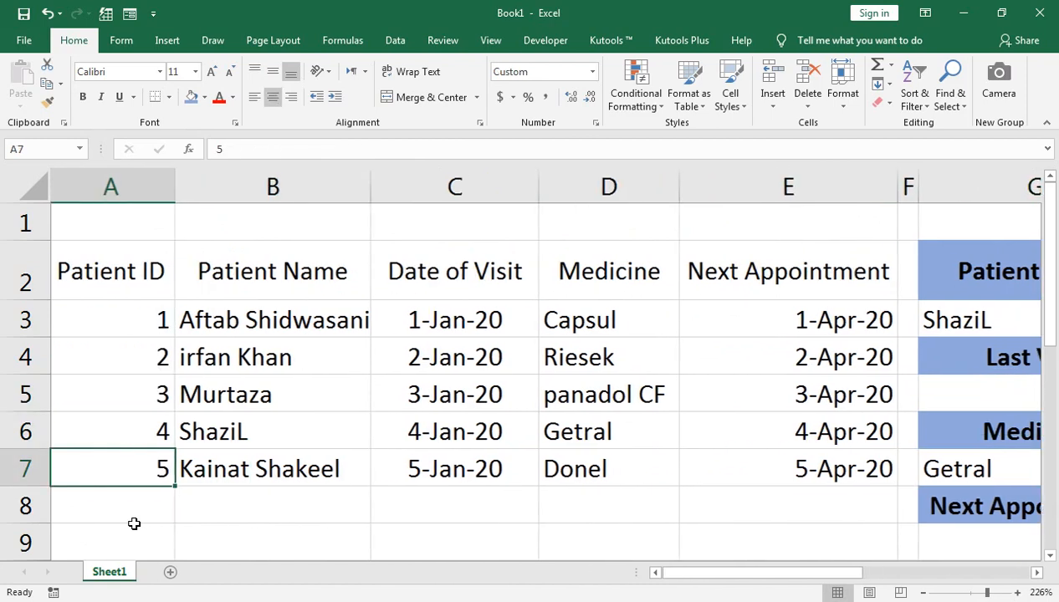
Step: Examine the VLOOKUP formulas of the Patient ID table from B12 through E12
key(Down)
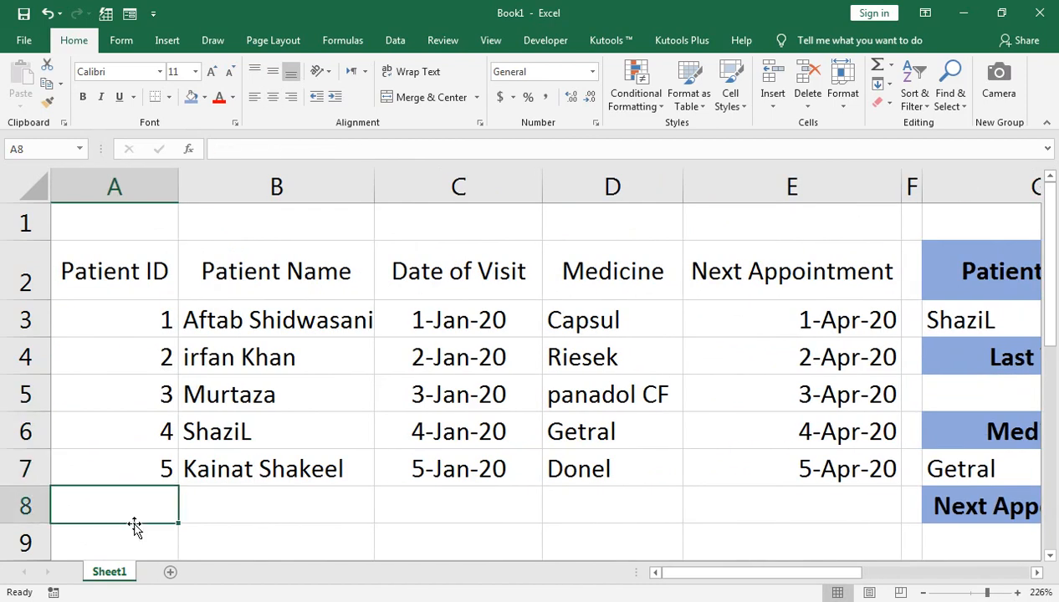
key(Down)
key(Down)
key(Down)
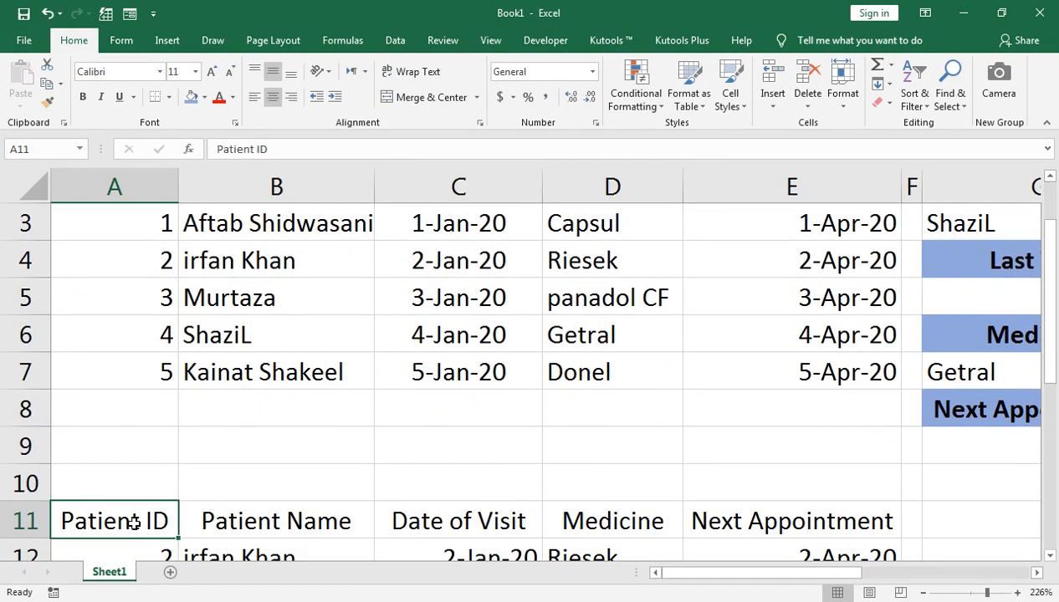
key(Right)
key(Down)
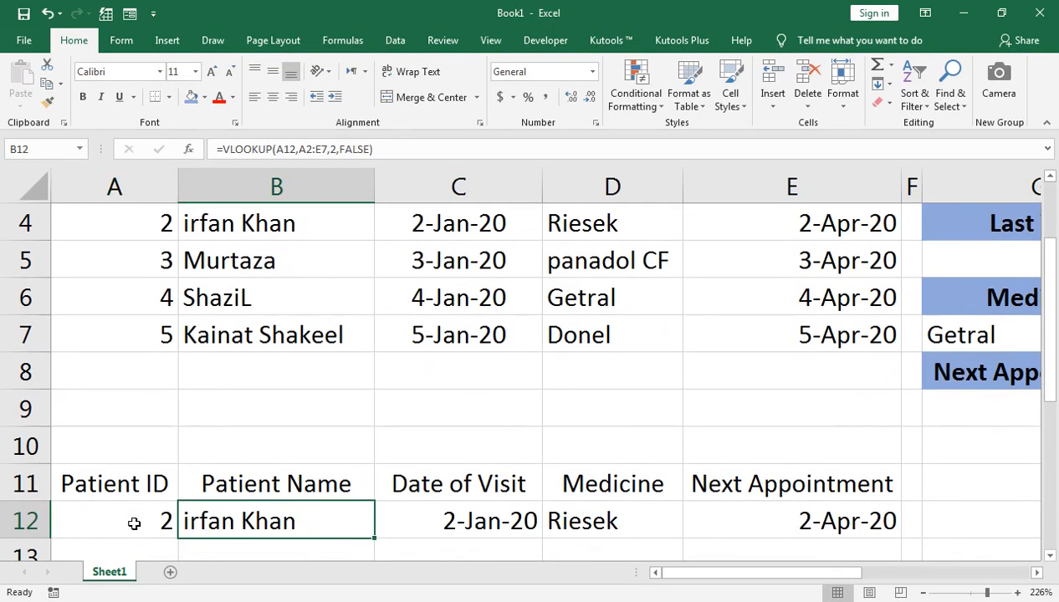
key(Right)
key(Right)
key(Right)
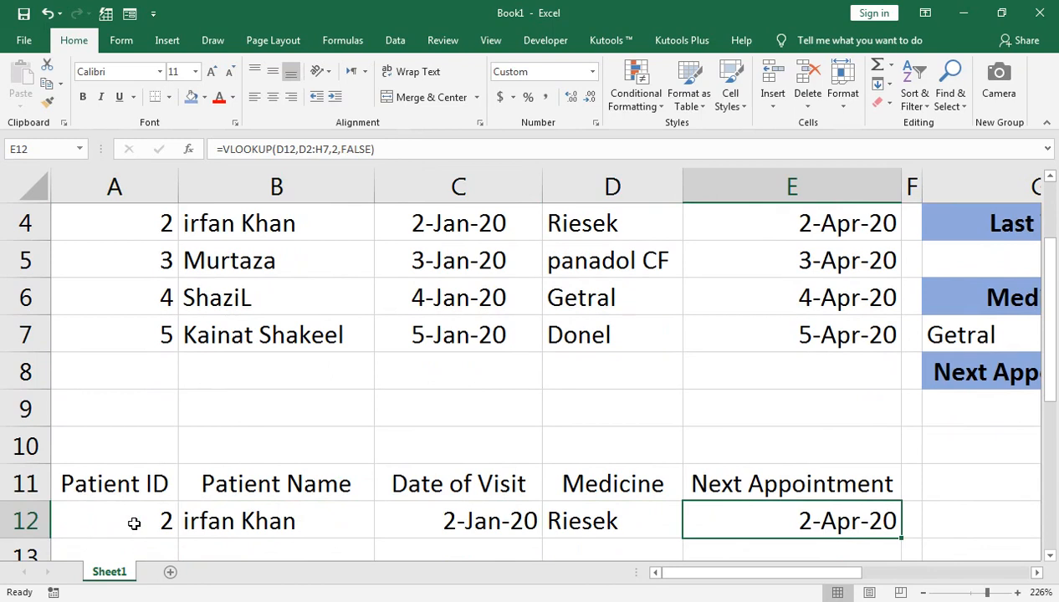
Step: Set the Next Appointment of the patient with ID 2 in E4 to 1-Apr-20
key(Up)
key(Up)
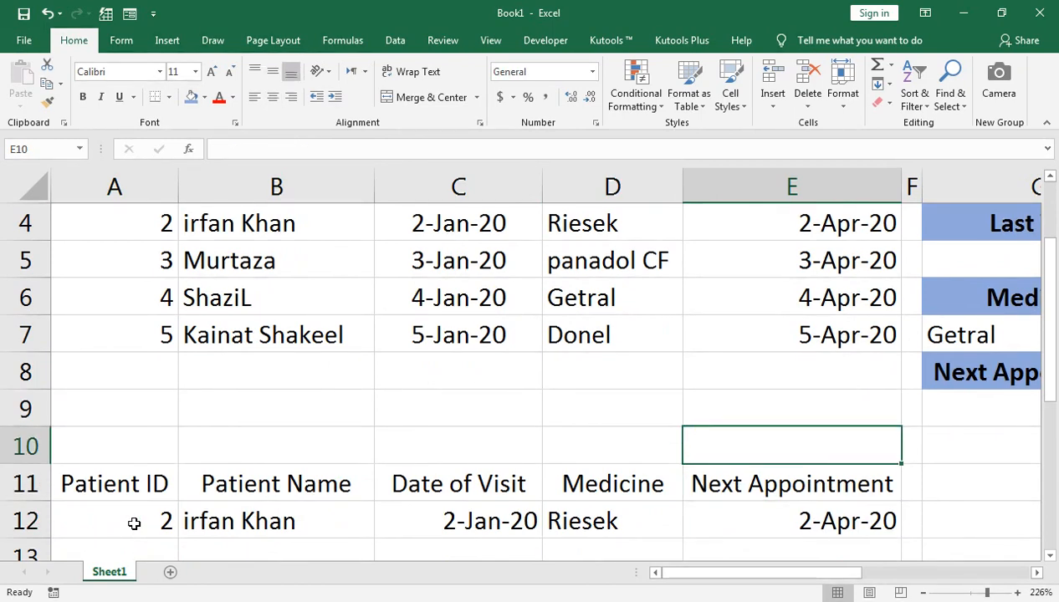
key(Up)
key(Up)
key(Up)
key(Up)
key(Up)
key(Up)
key(Up)
key(Up)
key(Up)
key(Down)
key(Down)
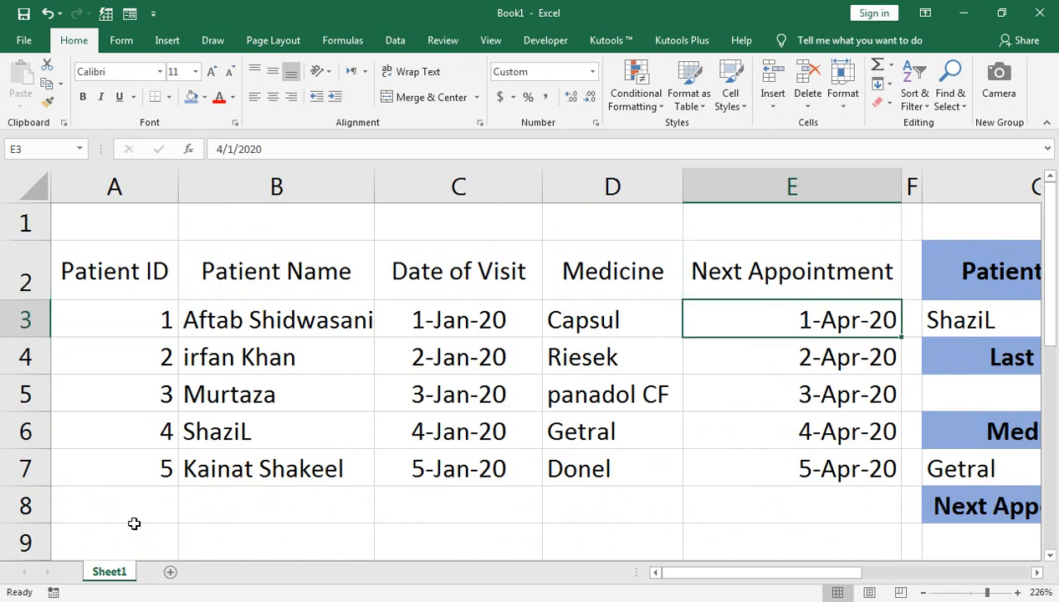
key(Left)
key(Down)
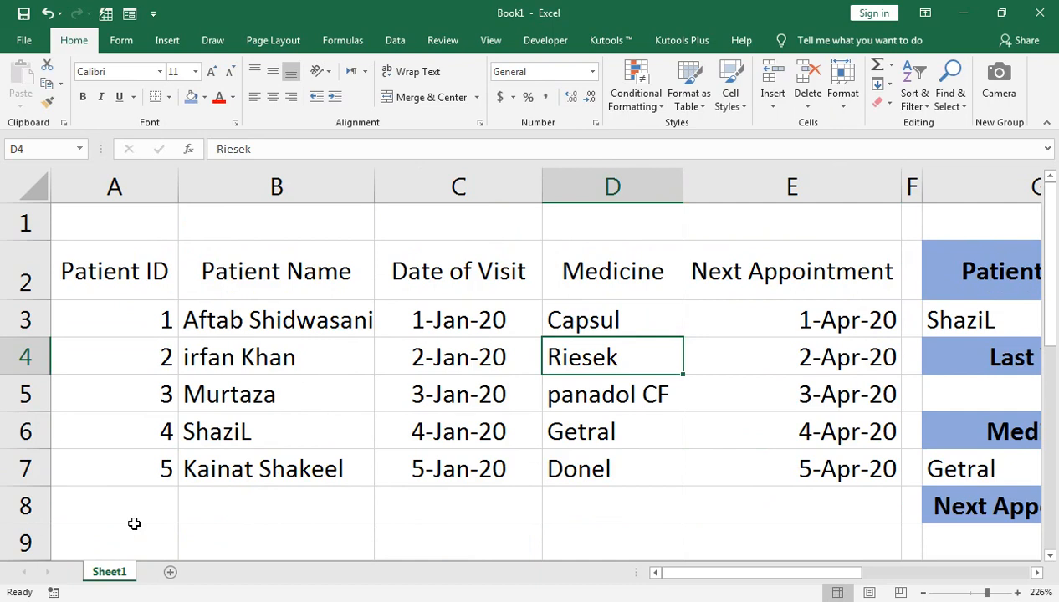
key(Right)
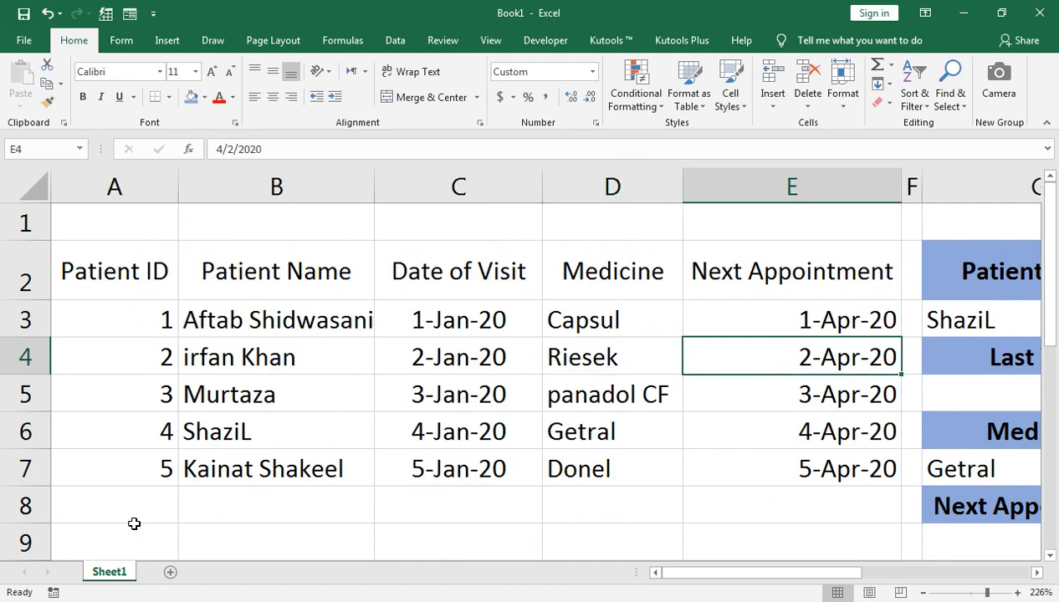
text(1-a)
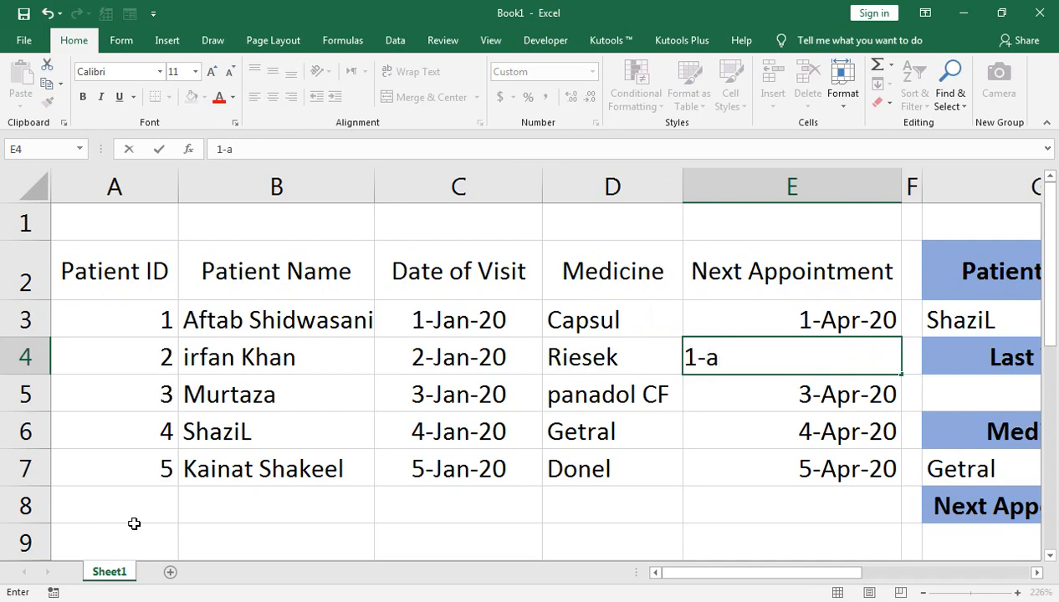
text(pr-20)
key(Return)
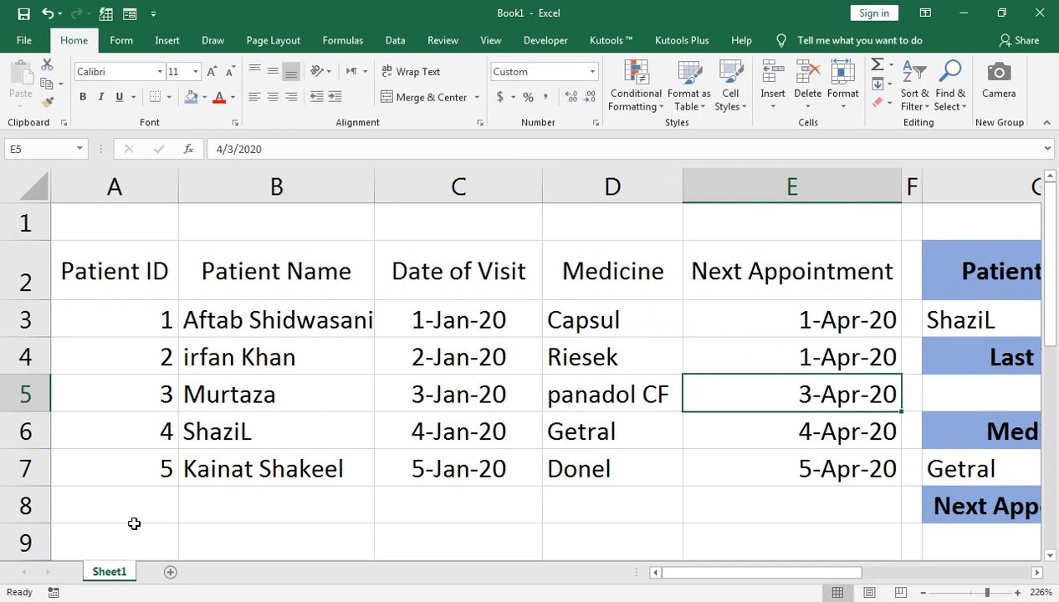
Step: Set the Next Appointment of the patient with ID 5 in E7 to 1-Apr-20
key(Up)
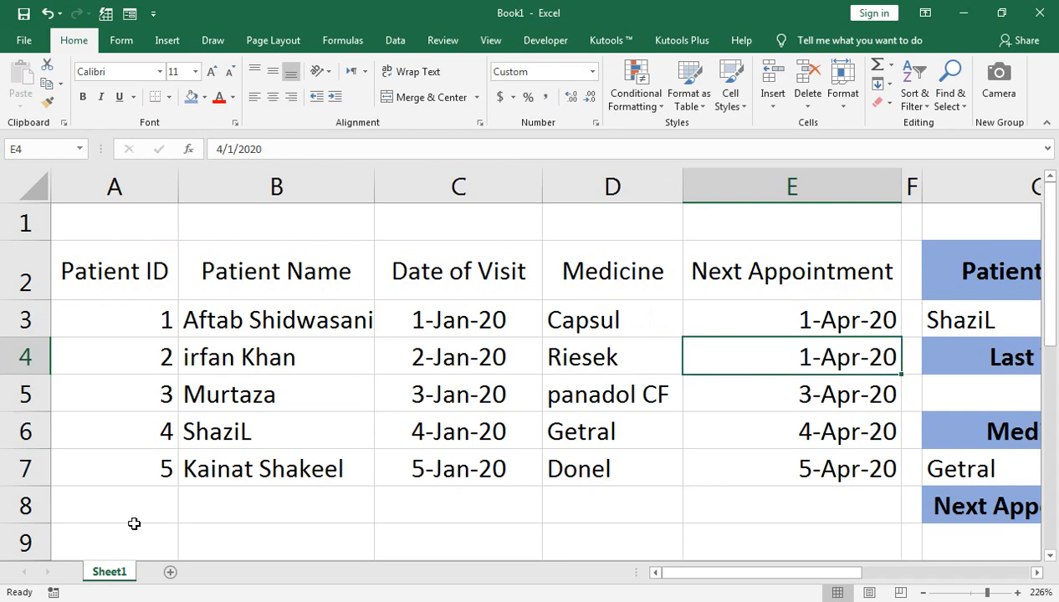
key(Down)
key(Down)
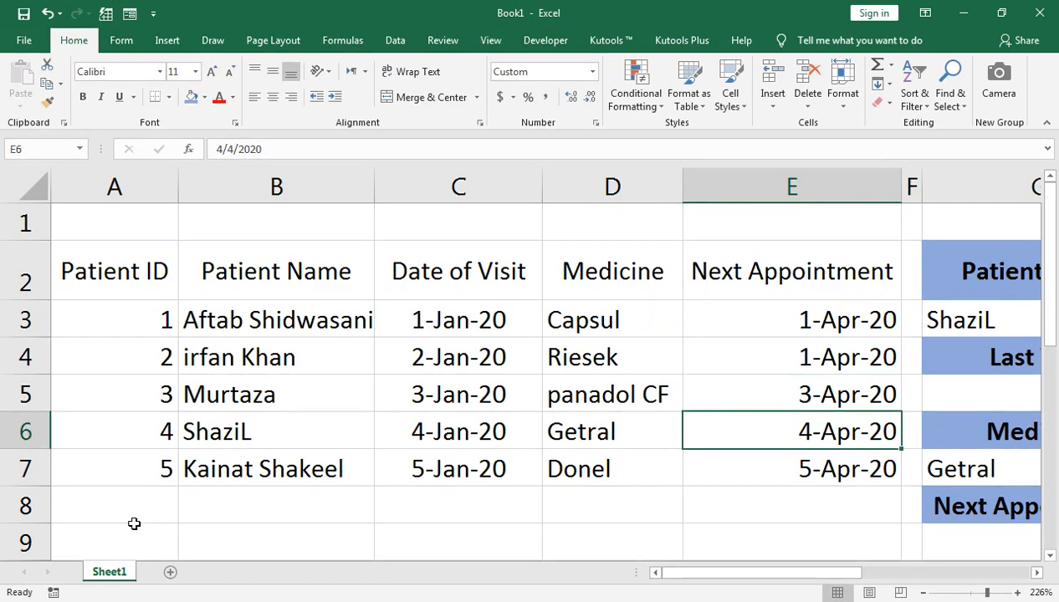
key(Down)
text(1-)
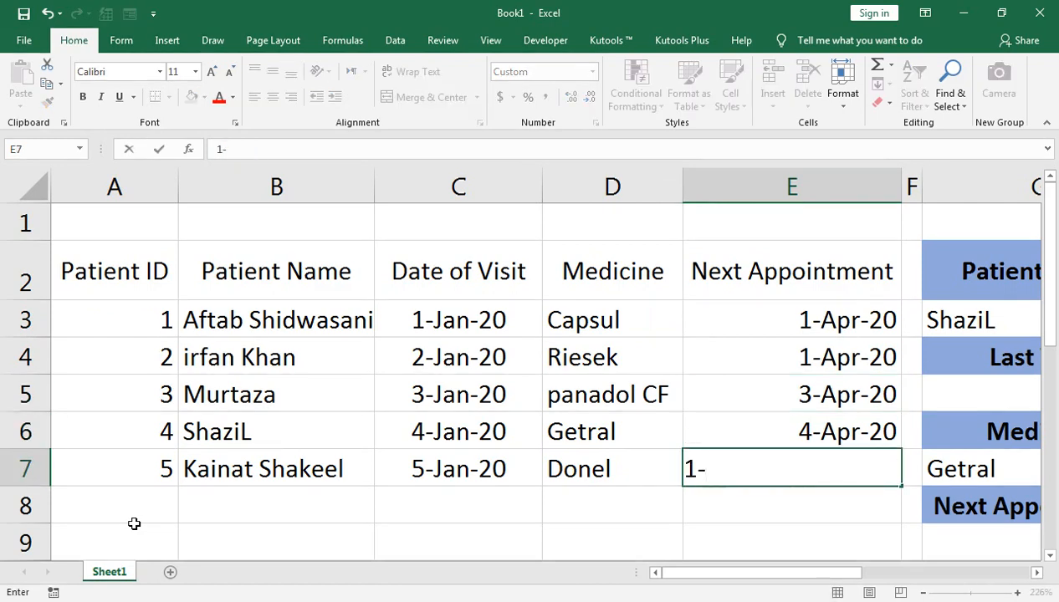
text(apr-20)
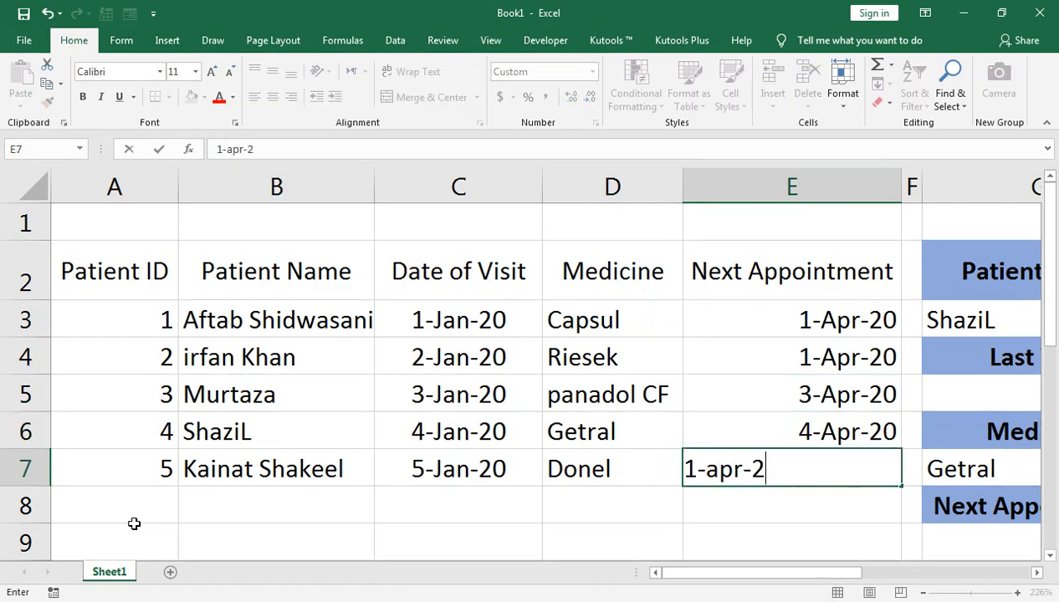
key(Return)
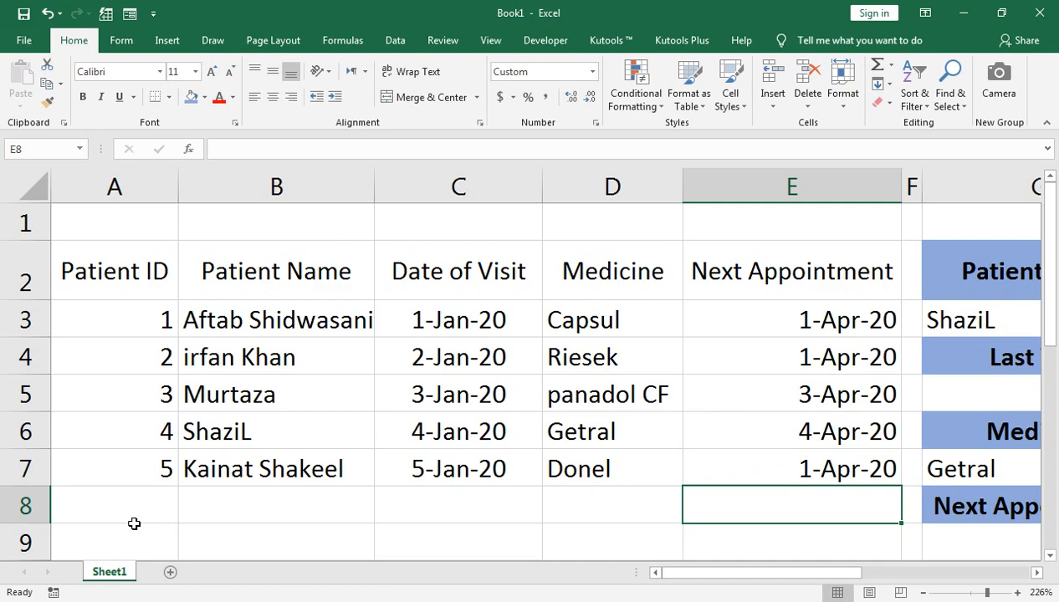
Step: Turn on filtering for the source patient table's header row, starting from the Next Appointment header in E2
key(Up)
key(Up)
key(Up)
key(Up)
key(Up)
key(Up)
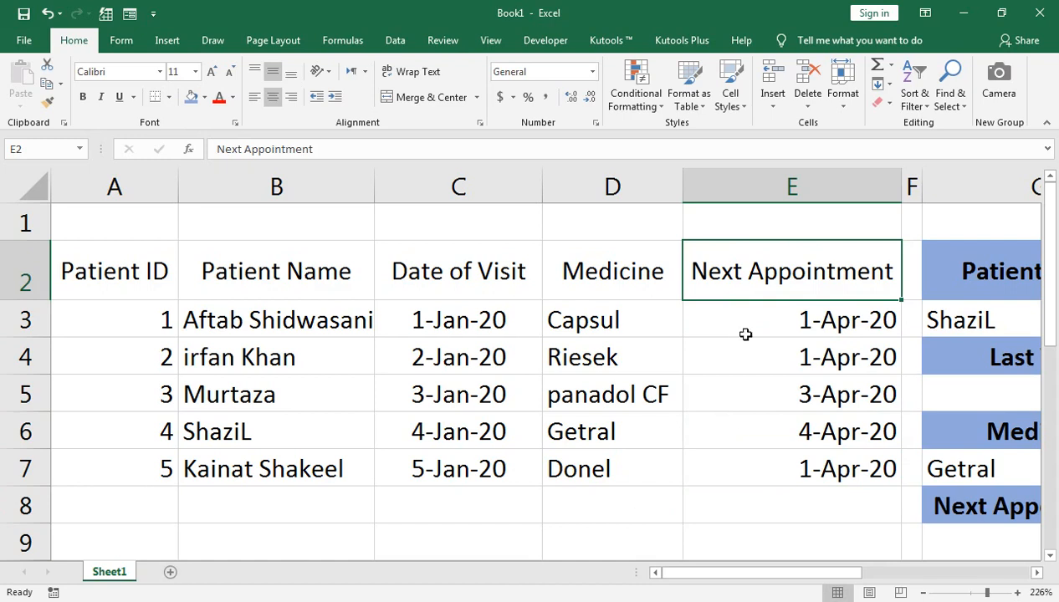
click(925, 106)
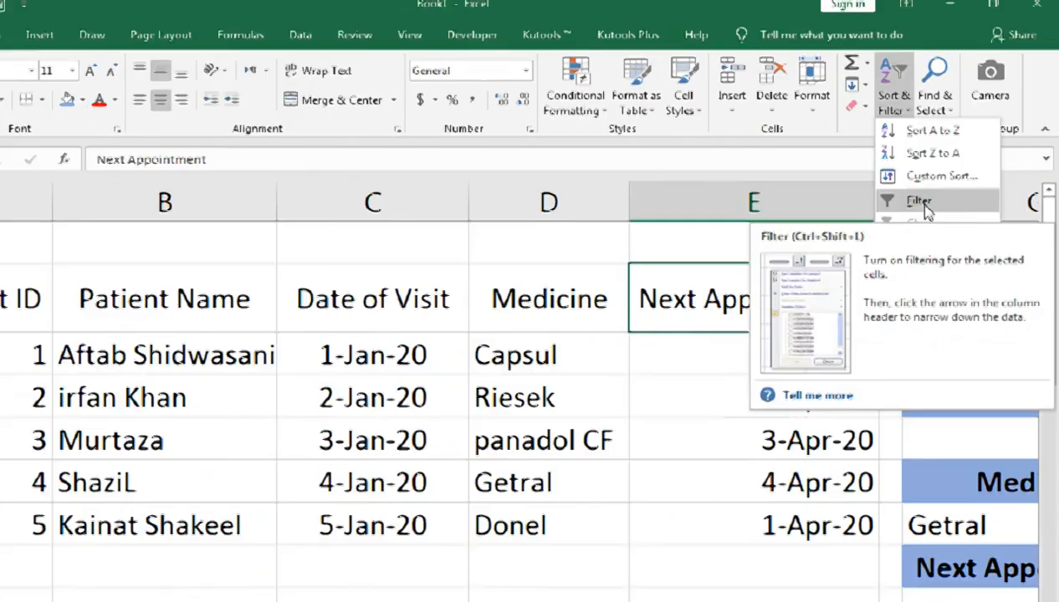
click(924, 205)
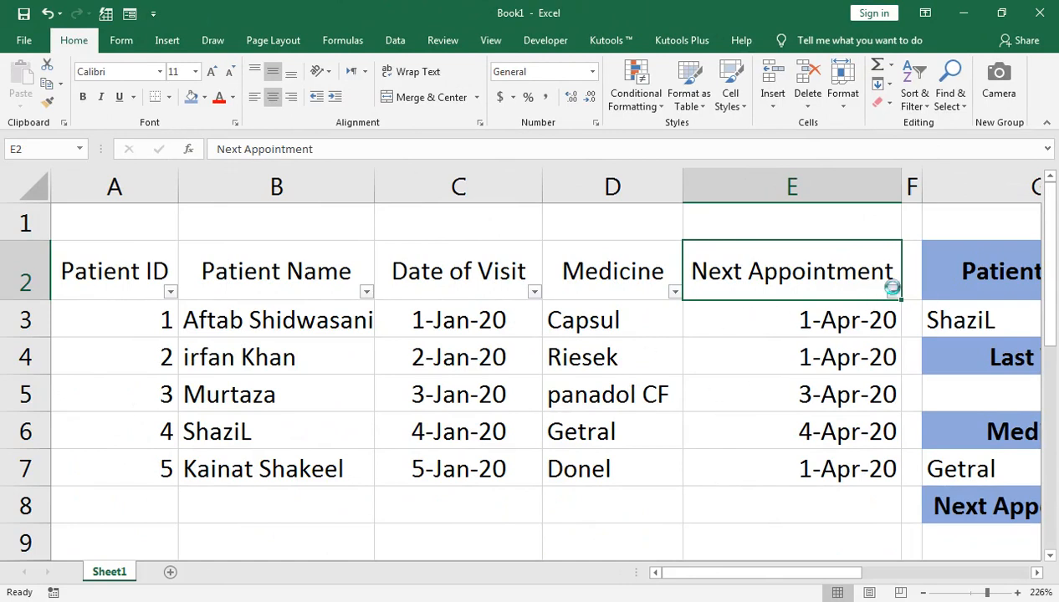
Step: Filter the Next Appointment column to show only the patients due on 01 April 2020
click(893, 290)
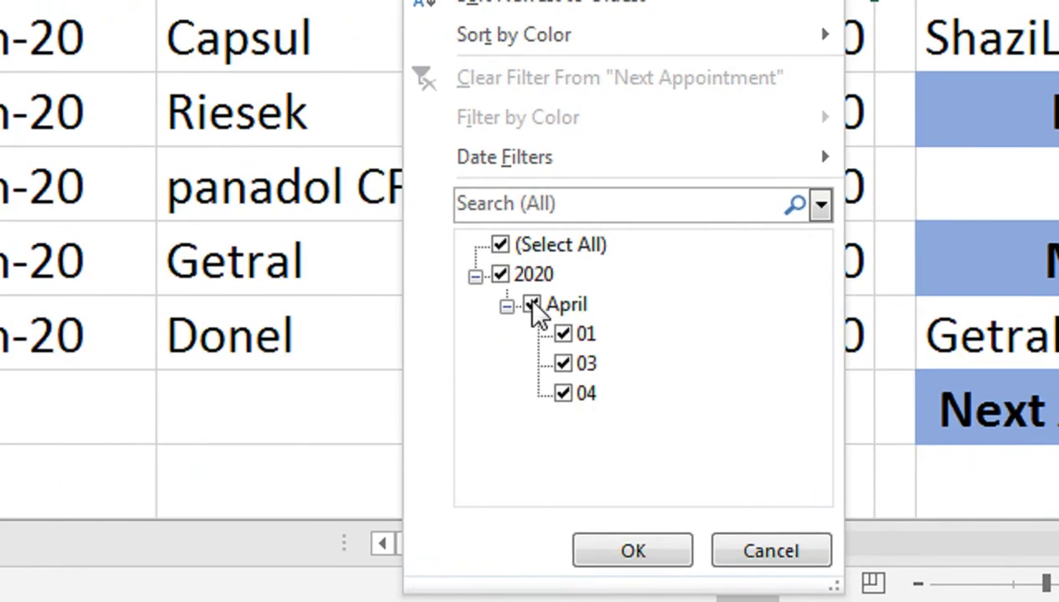
click(730, 455)
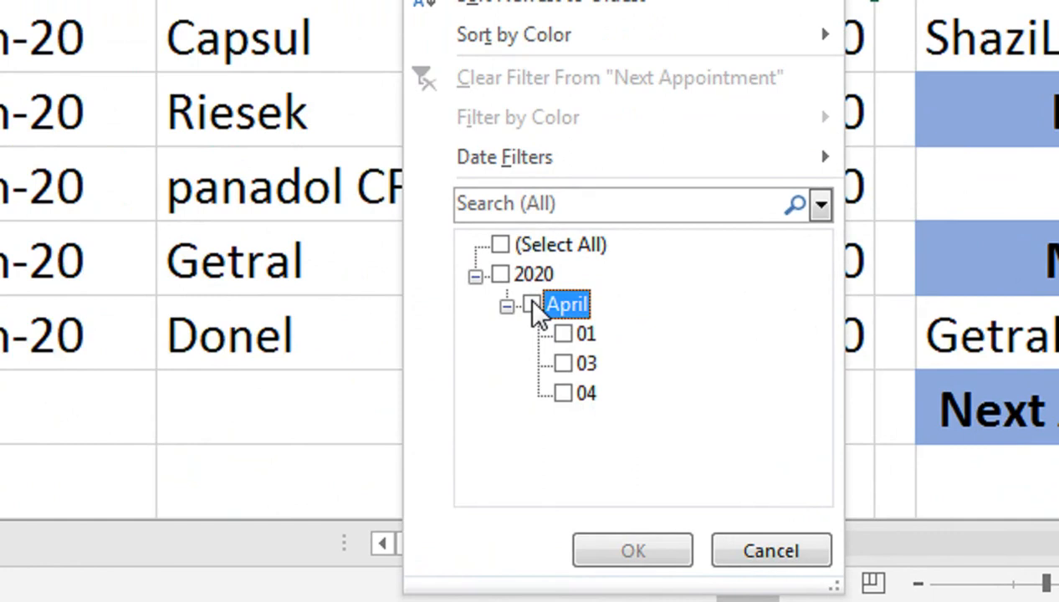
click(532, 305)
click(562, 334)
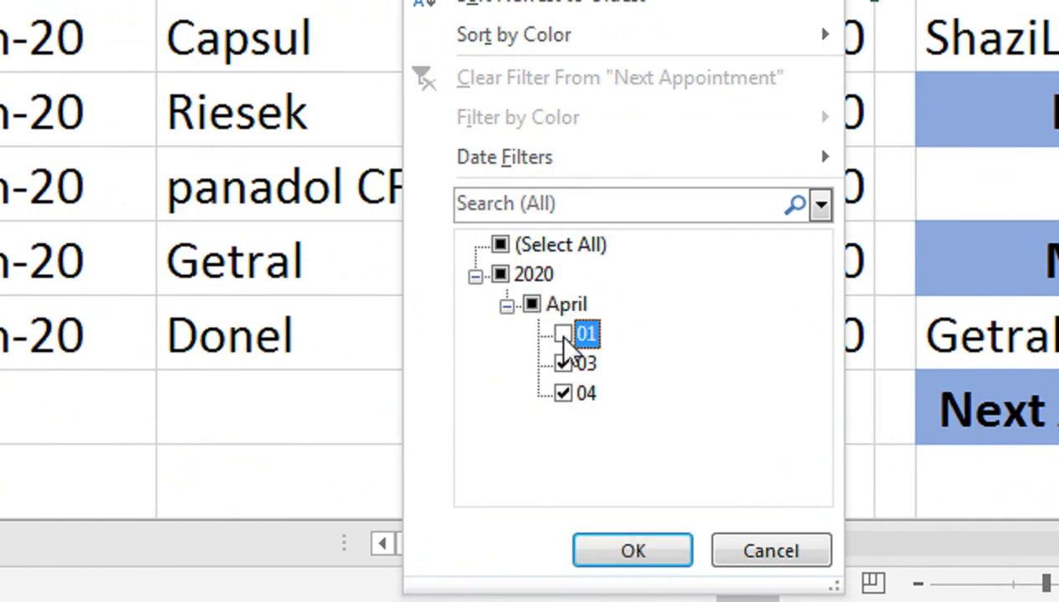
click(562, 363)
click(562, 393)
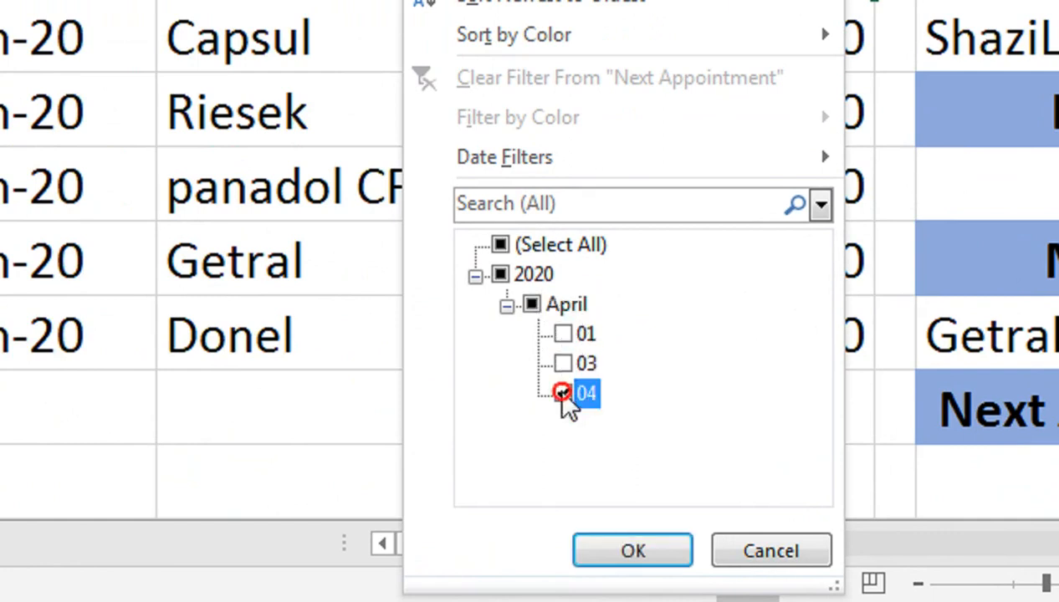
click(562, 334)
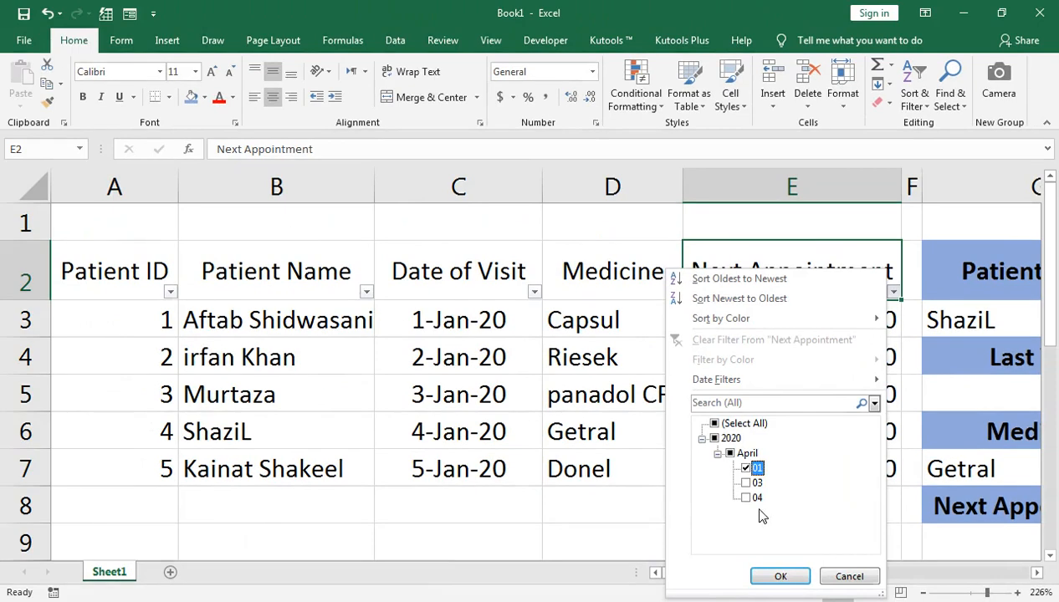
click(780, 575)
click(807, 322)
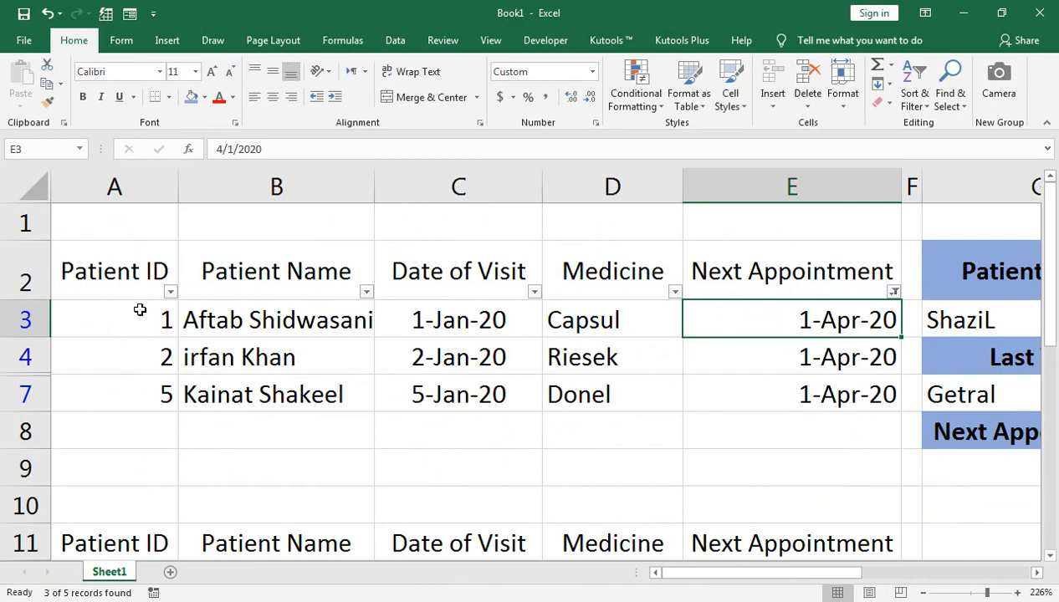
Step: Show all Next Appointment dates again and turn off filtering for the patient table
click(894, 292)
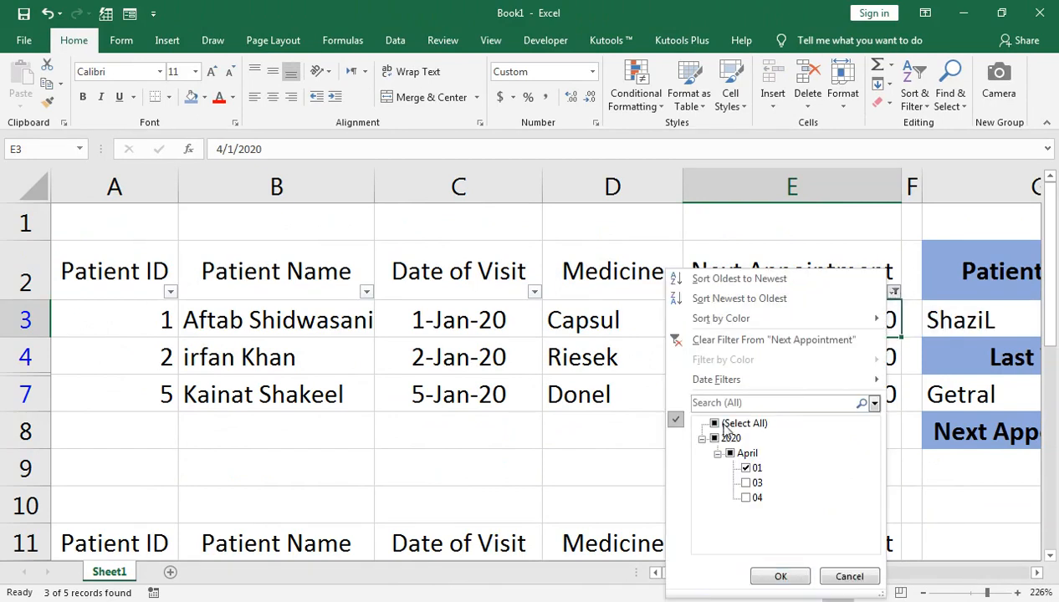
click(715, 423)
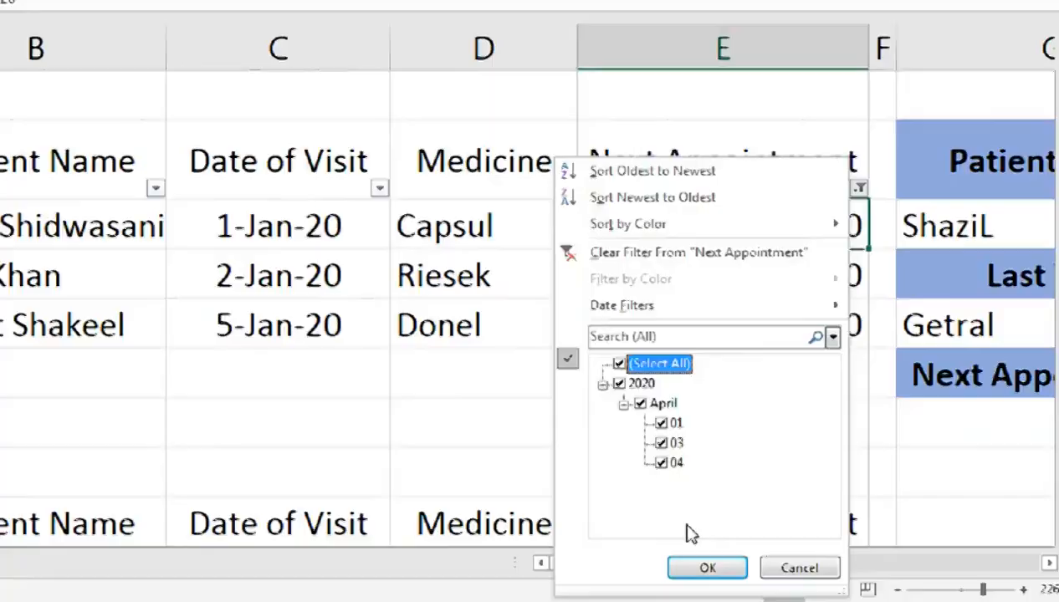
click(786, 573)
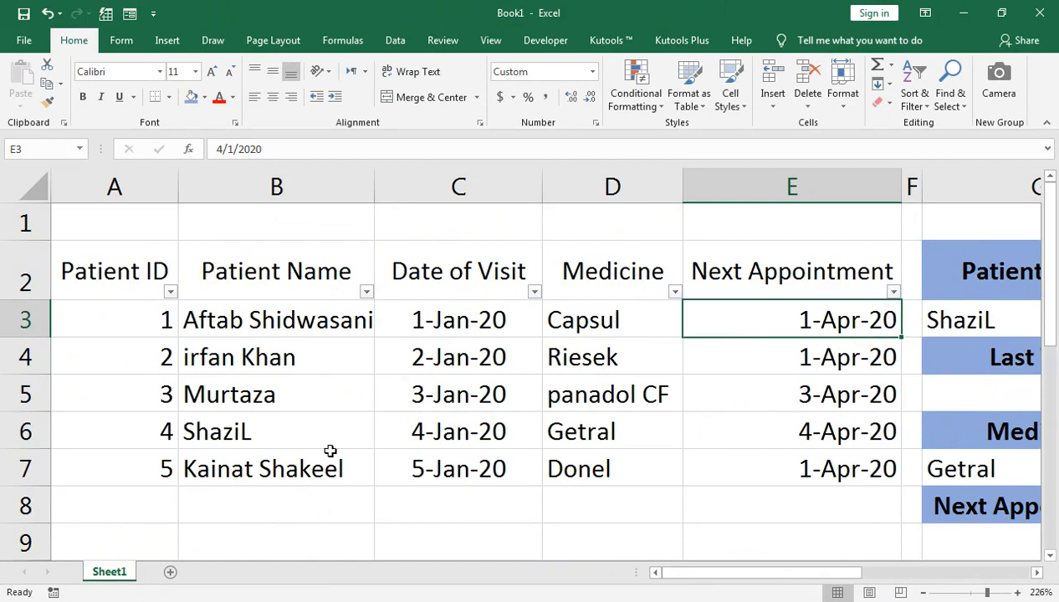
click(849, 246)
click(914, 88)
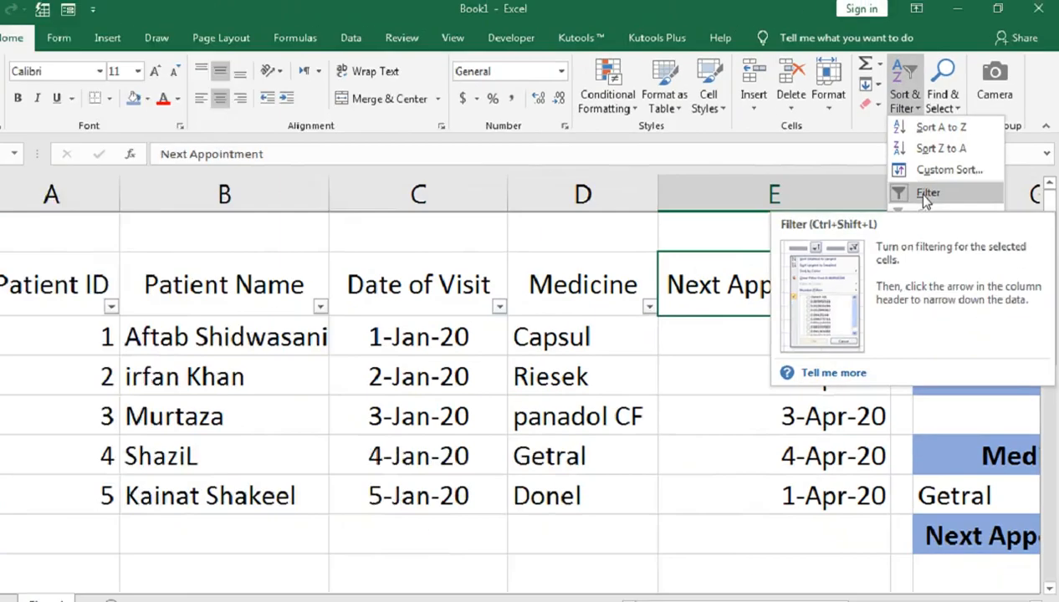
click(934, 186)
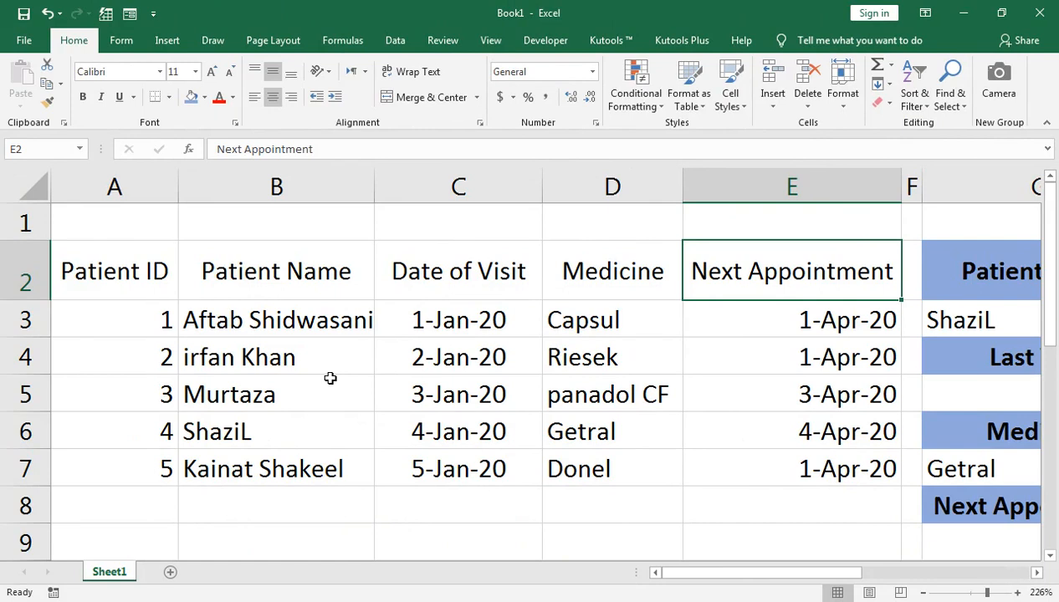
Step: Insert a new column C before Date of Visit and give it the header Phone No in C2
click(393, 180)
right_click(396, 182)
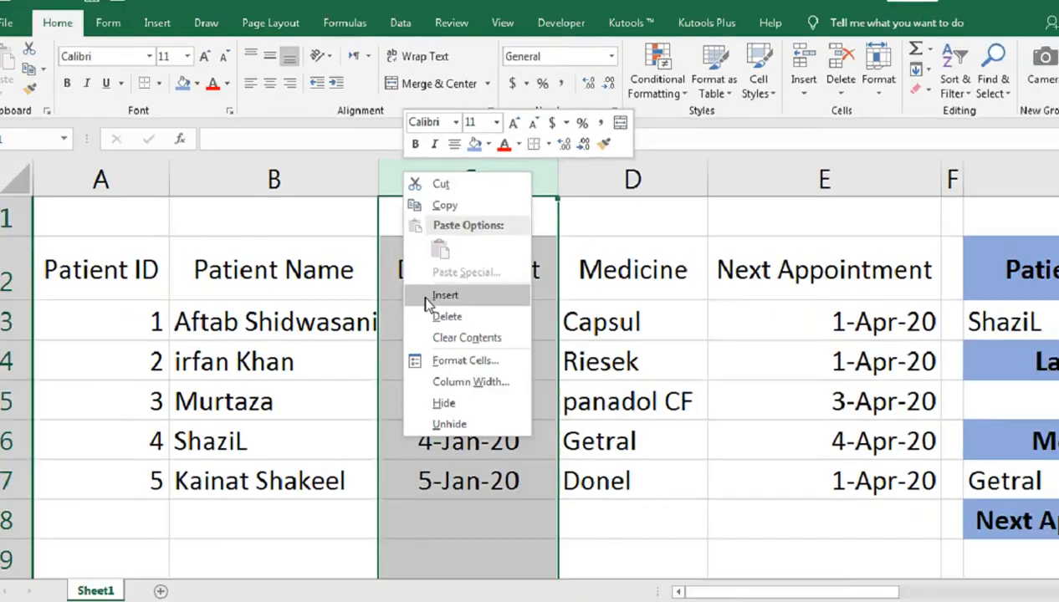
click(434, 296)
click(430, 275)
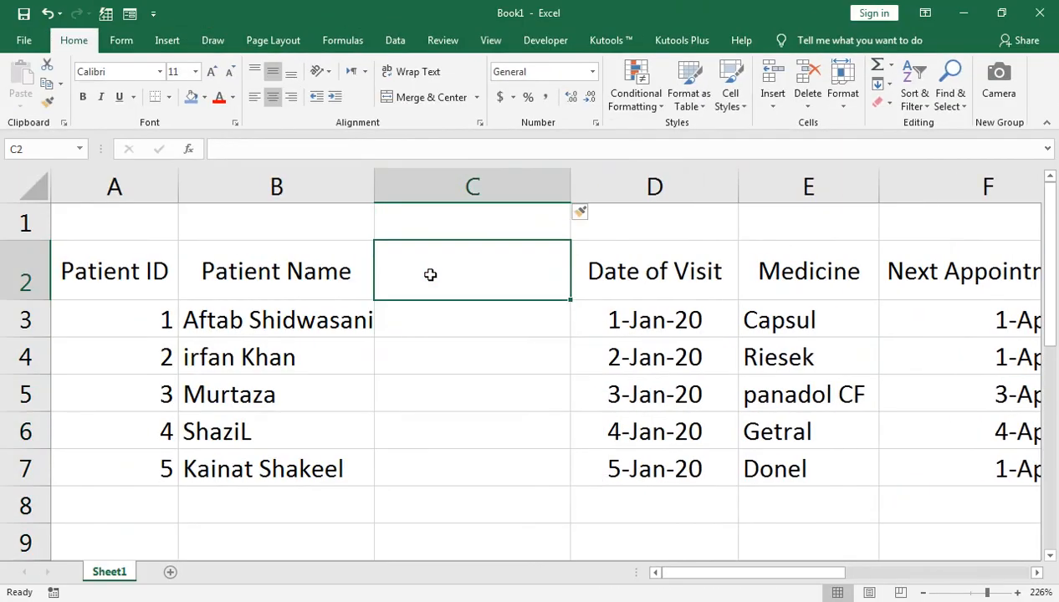
text(Phone)
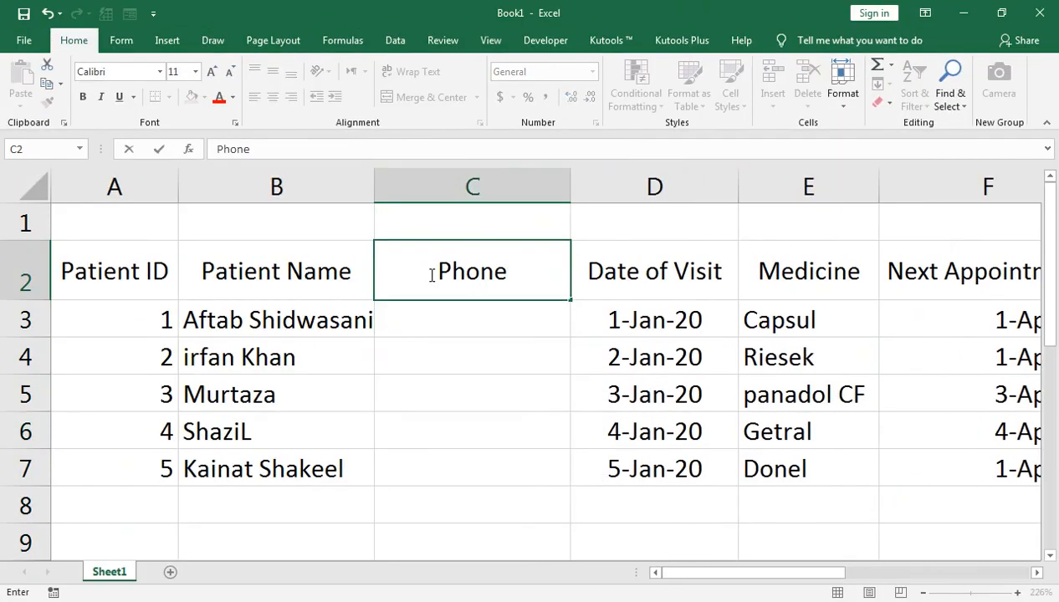
text( No)
key(Return)
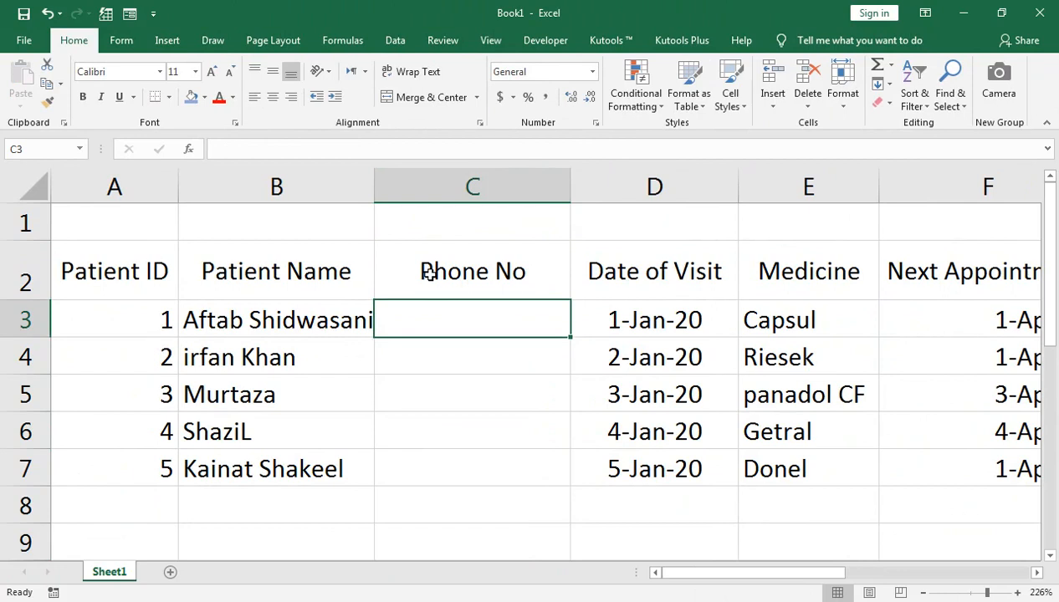
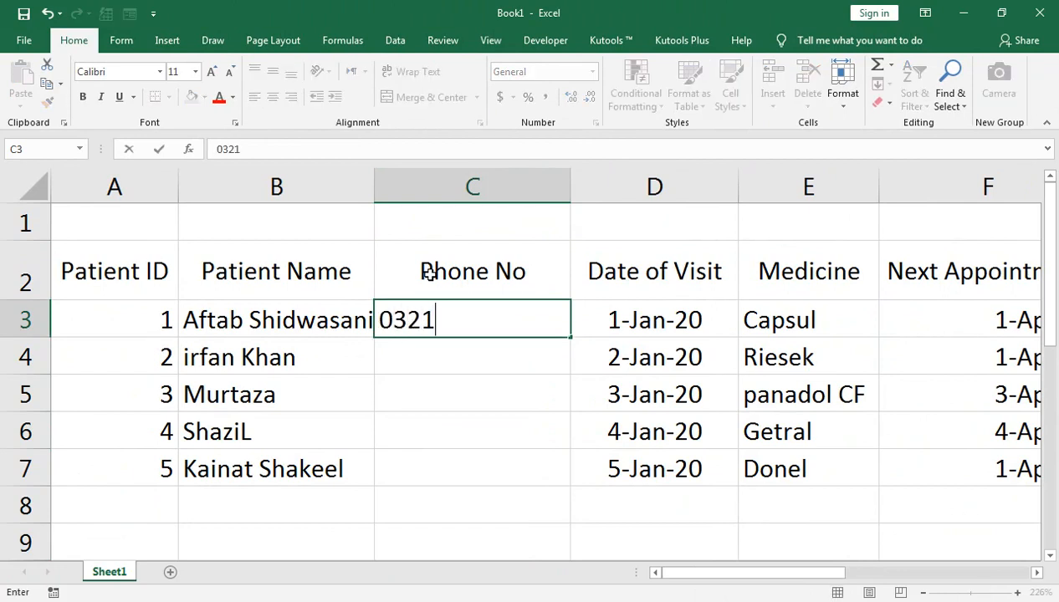
Step: Enter a sample phone number in C3 and fill it down through C7 for all patients
key(ctrl+Return)
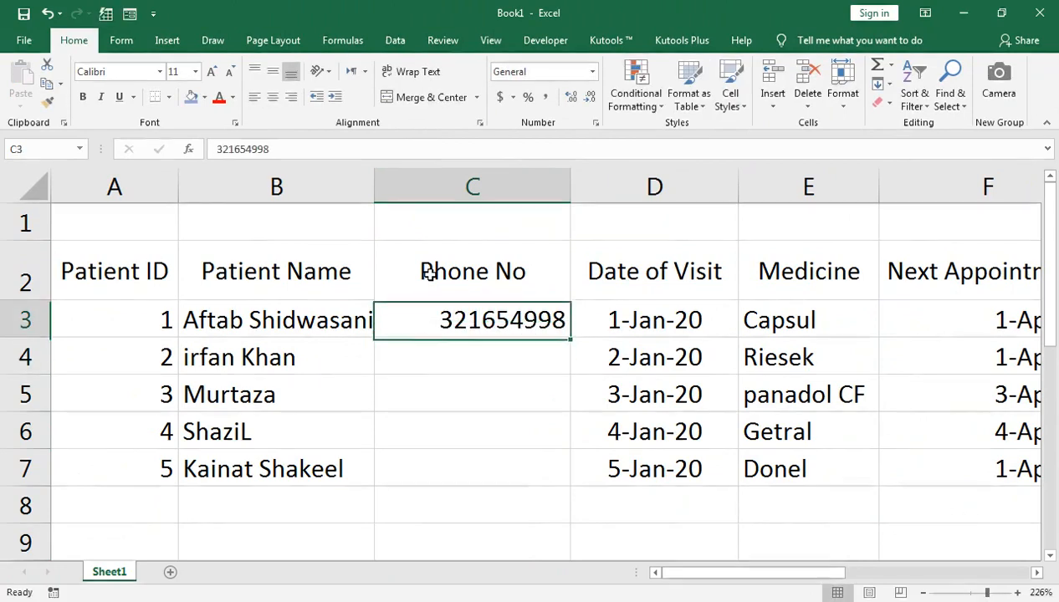
key(shift+Down)
key(shift+Down)
key(shift+Down)
key(shift+Down)
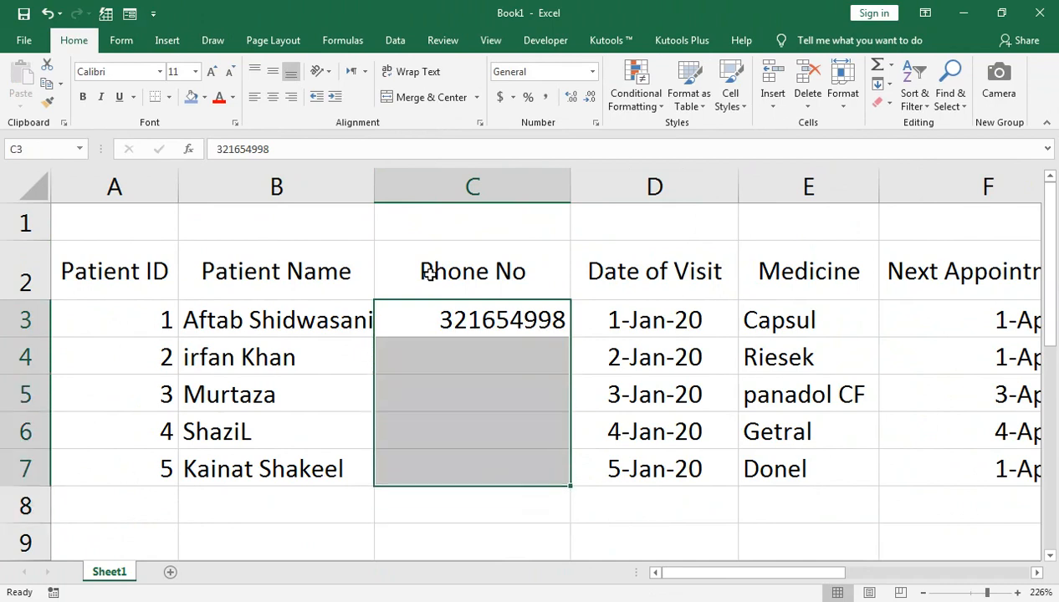
key(ctrl+d)
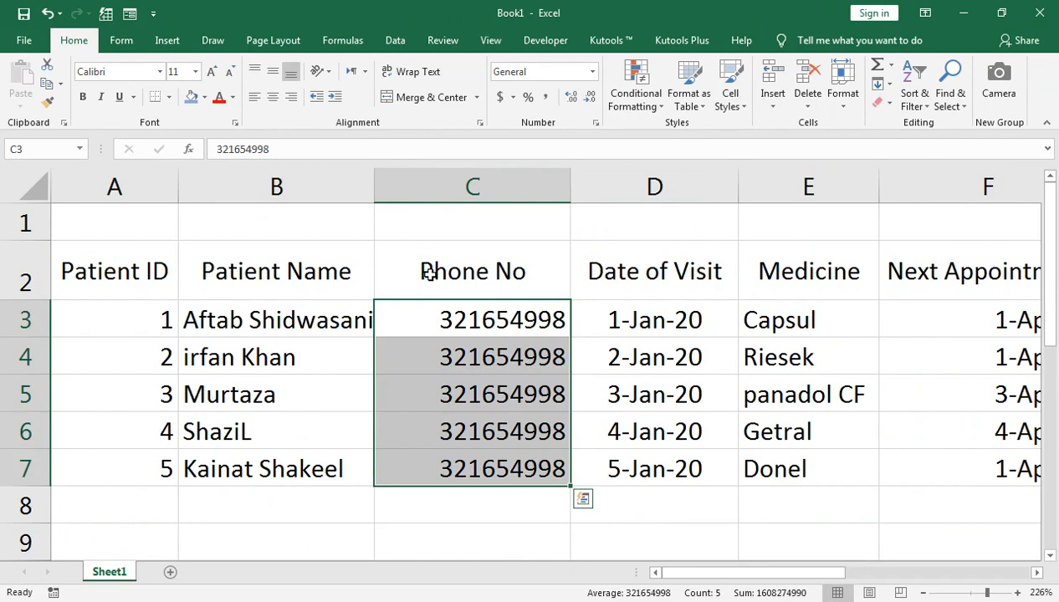
Step: Enter the label Doctor Name in A1 above the patient table and autofit column A to its text
key(Up)
key(Up)
key(Left)
key(Left)
text(Doct)
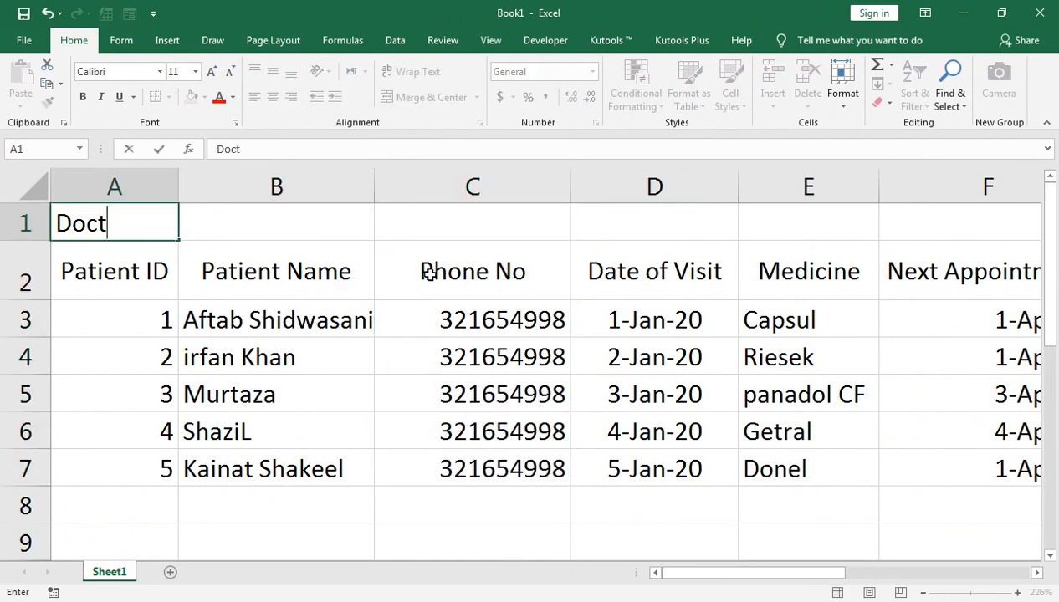
text(or Name)
key(Right)
key(Left)
key(alt+o)
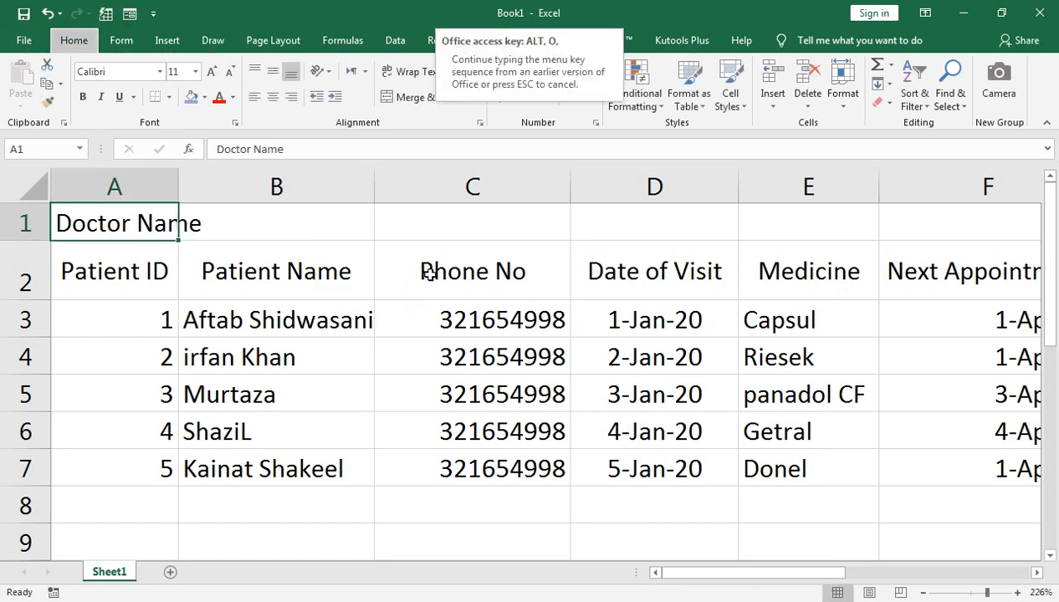
key(c)
key(a)
Step: Widen column H of the lookup block and the narrow spacer column G beside it
key(Right)
key(Right)
key(Right)
key(Down)
key(Down)
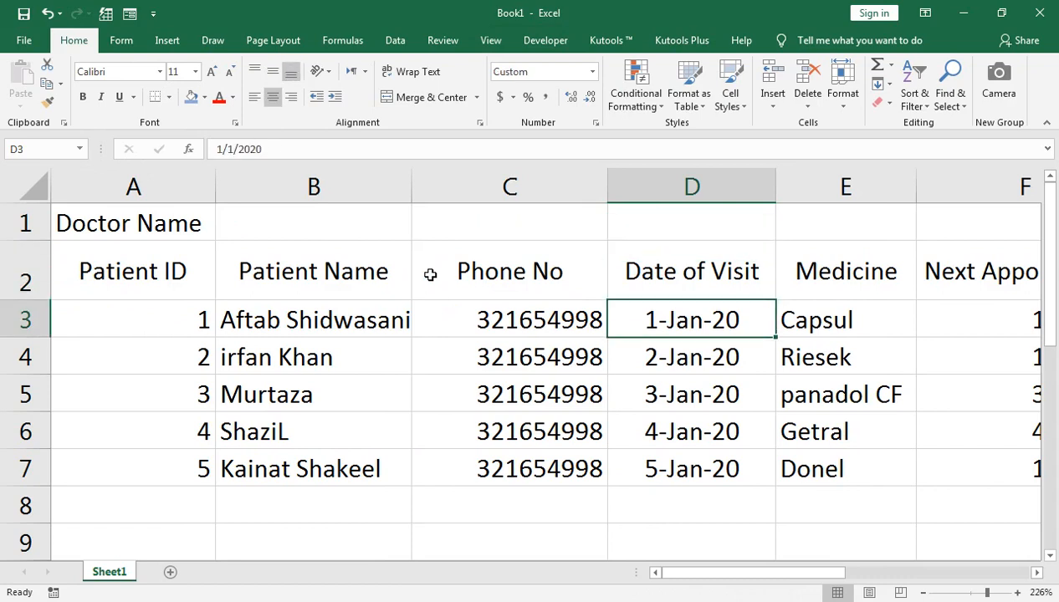
key(Right)
key(Right)
key(Right)
key(Up)
key(Up)
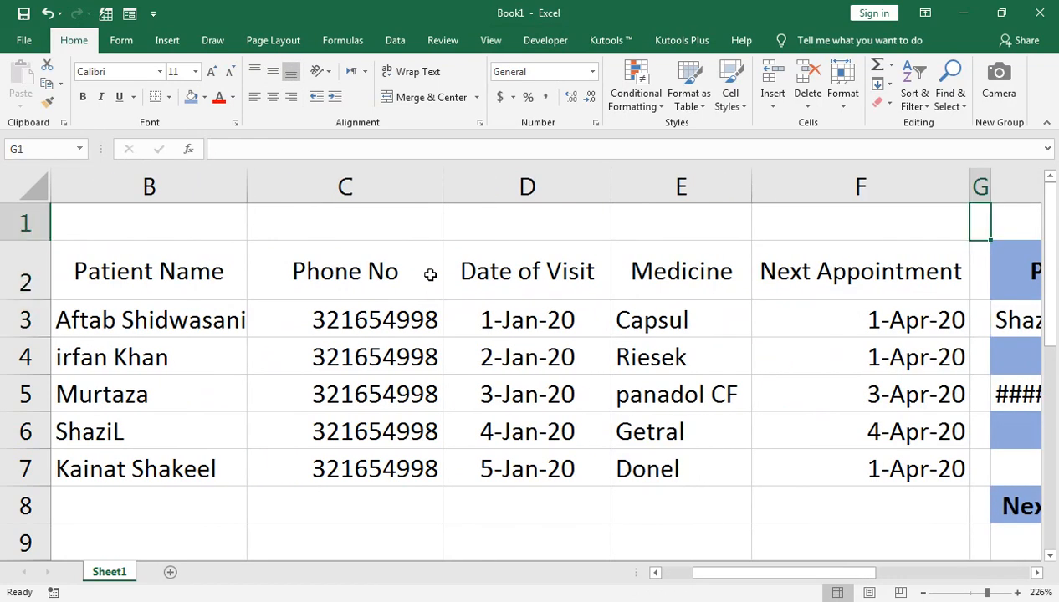
key(Right)
key(Right)
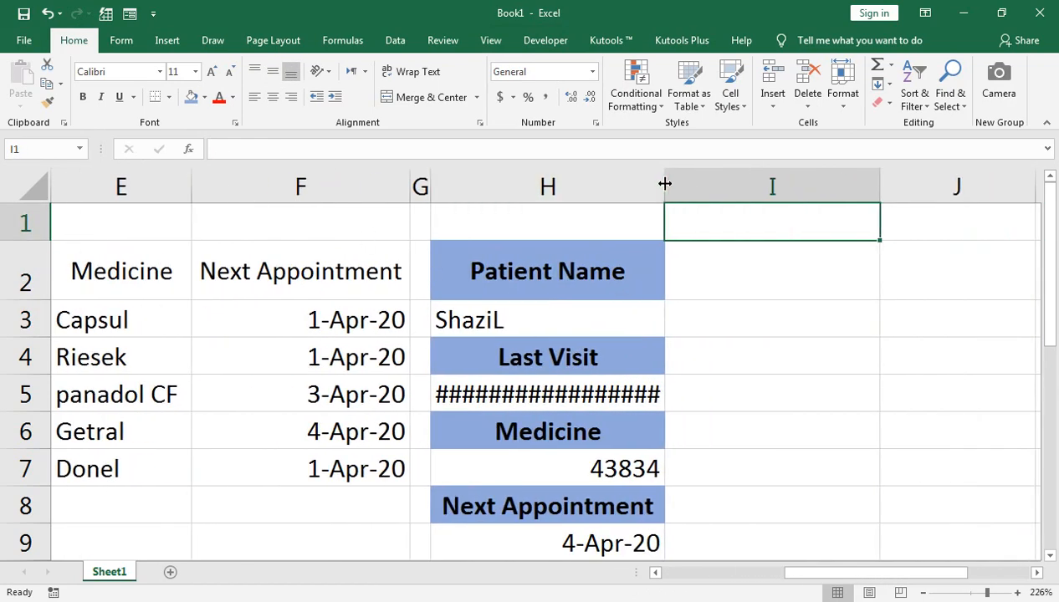
drag(665, 184, 677, 188)
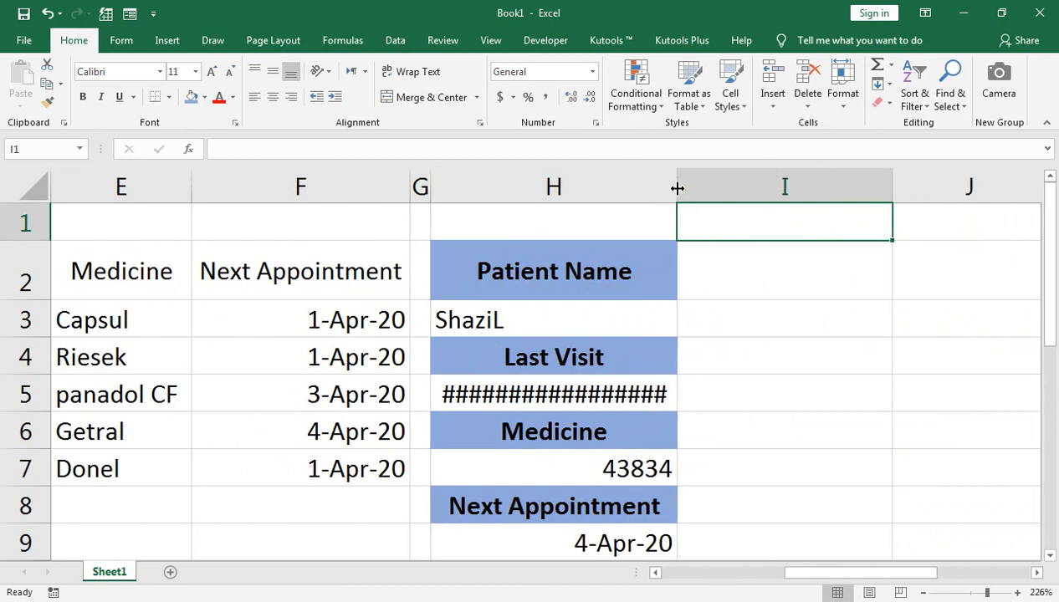
drag(428, 188, 475, 189)
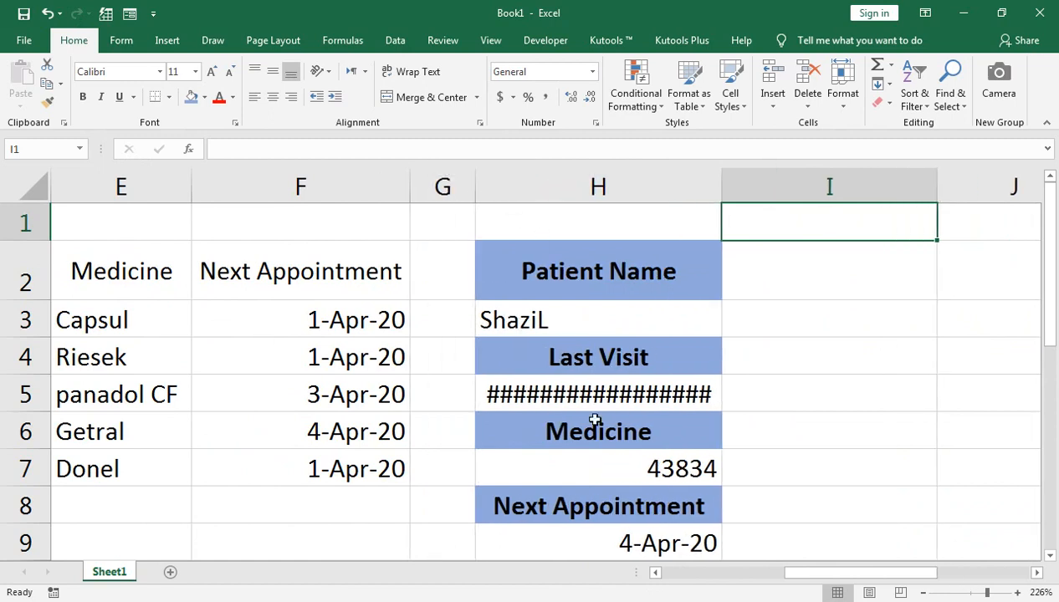
Step: Change the Last Visit formula in H5 to use column index 3, giving =VLOOKUP(H3,B2:D7,3,FALSE)
click(604, 390)
double_click(611, 393)
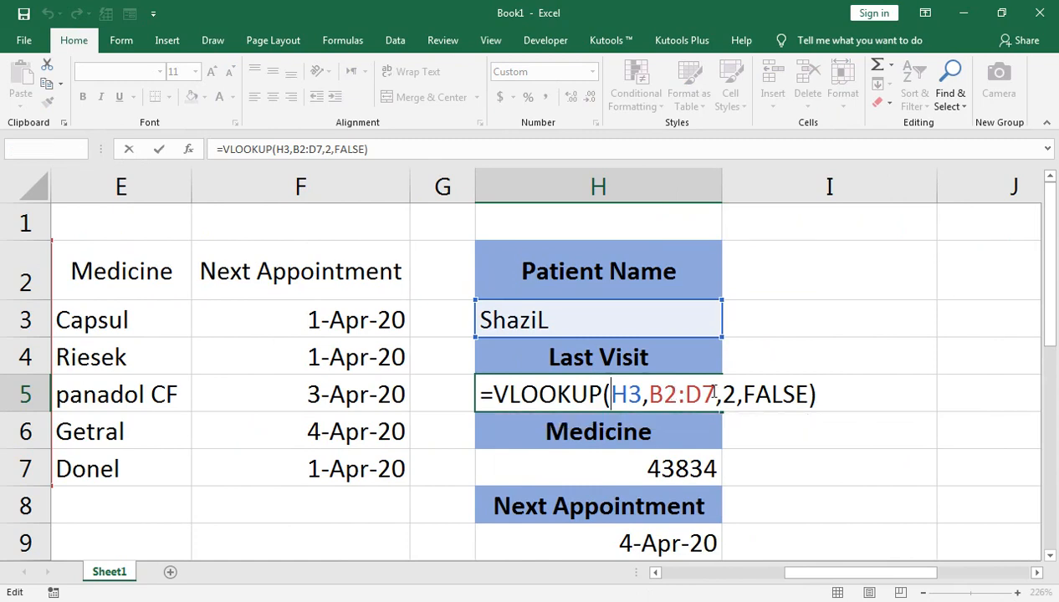
key(Return)
key(Left)
key(Left)
key(Left)
key(Left)
key(Left)
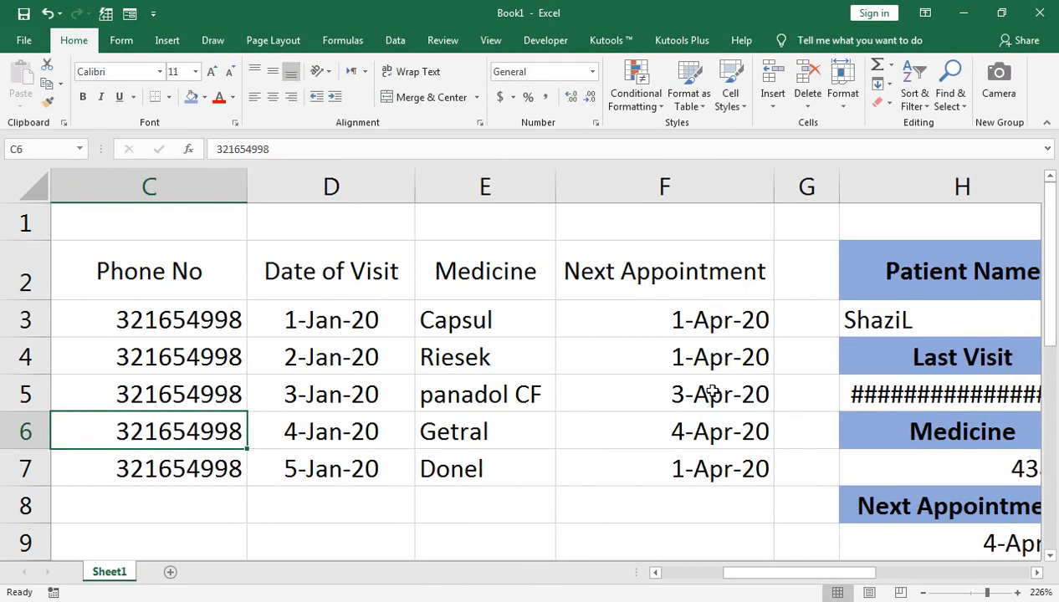
key(Right)
key(Right)
key(Right)
key(Right)
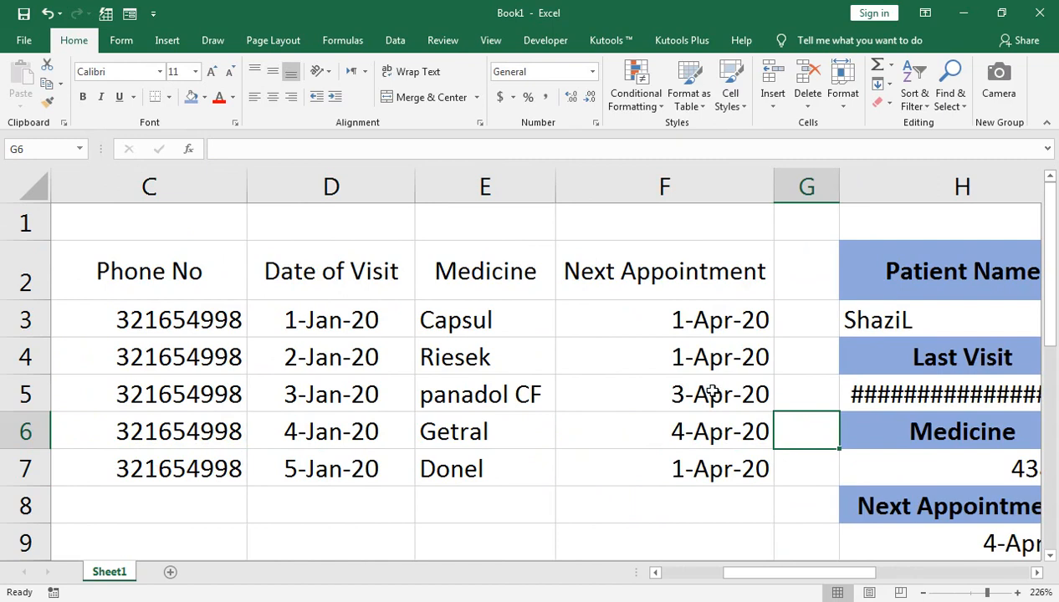
key(Right)
key(Up)
key(F2)
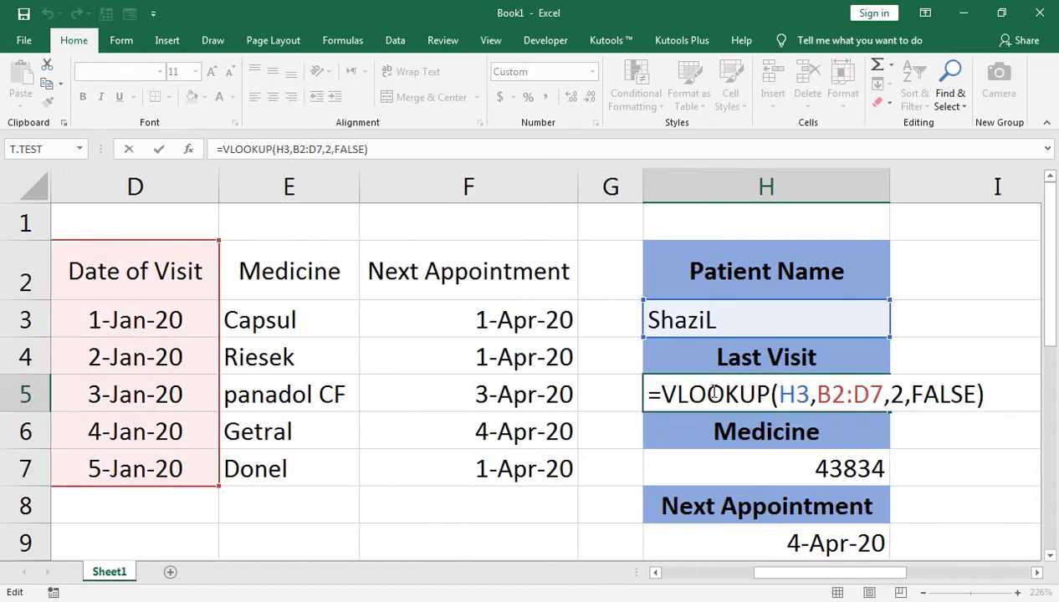
drag(820, 573, 846, 574)
double_click(730, 394)
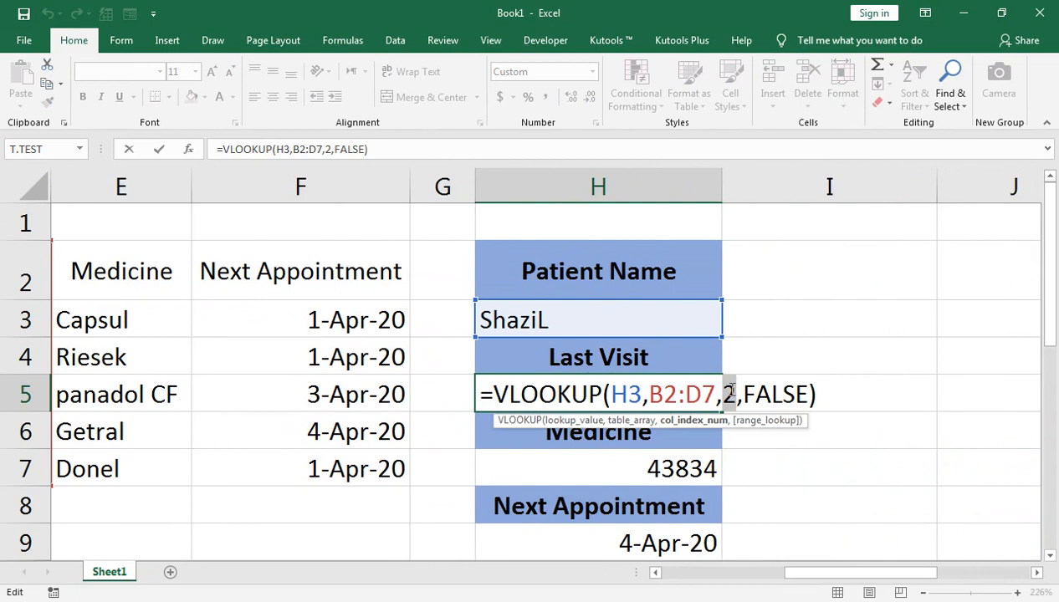
key(BackSpace)
text(3)
key(Return)
click(622, 378)
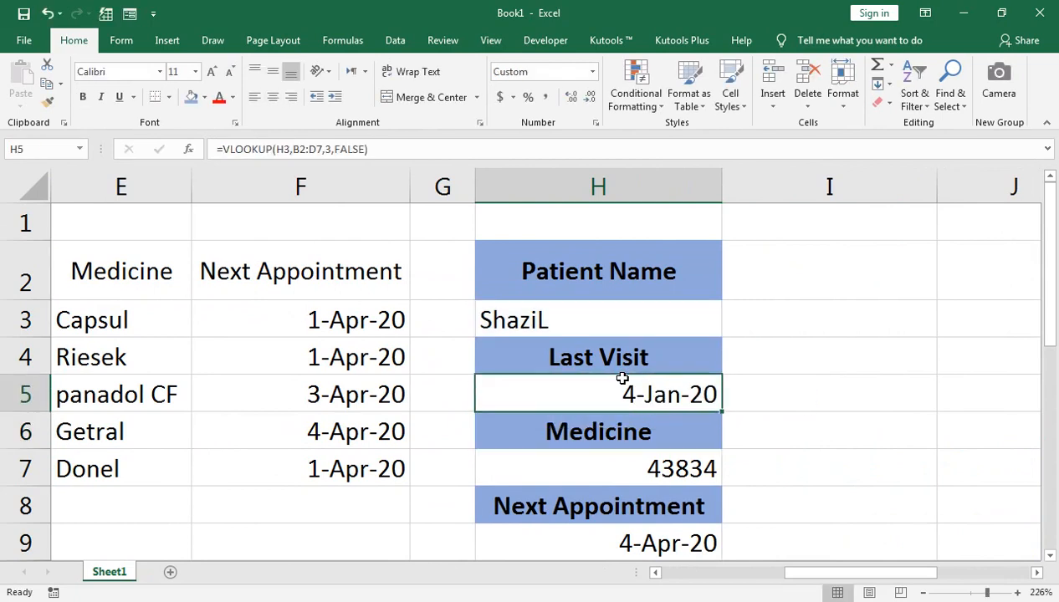
Step: Insert a wide new column G after Next Appointment and narrow column H to a thin spacer before the lookup block
key(Up)
key(Up)
key(Up)
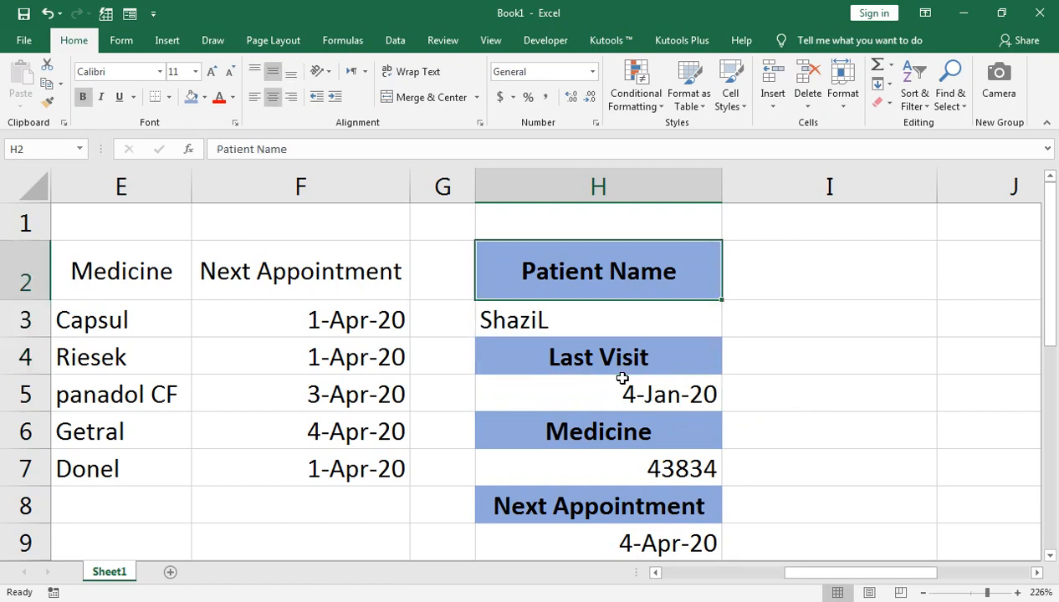
drag(474, 179, 633, 188)
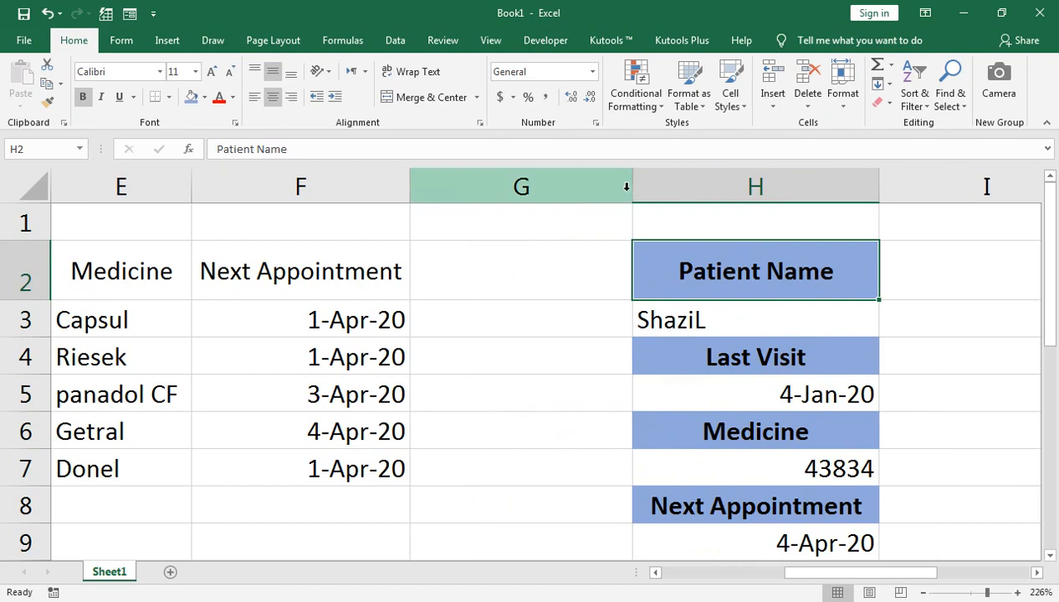
right_click(573, 178)
click(598, 295)
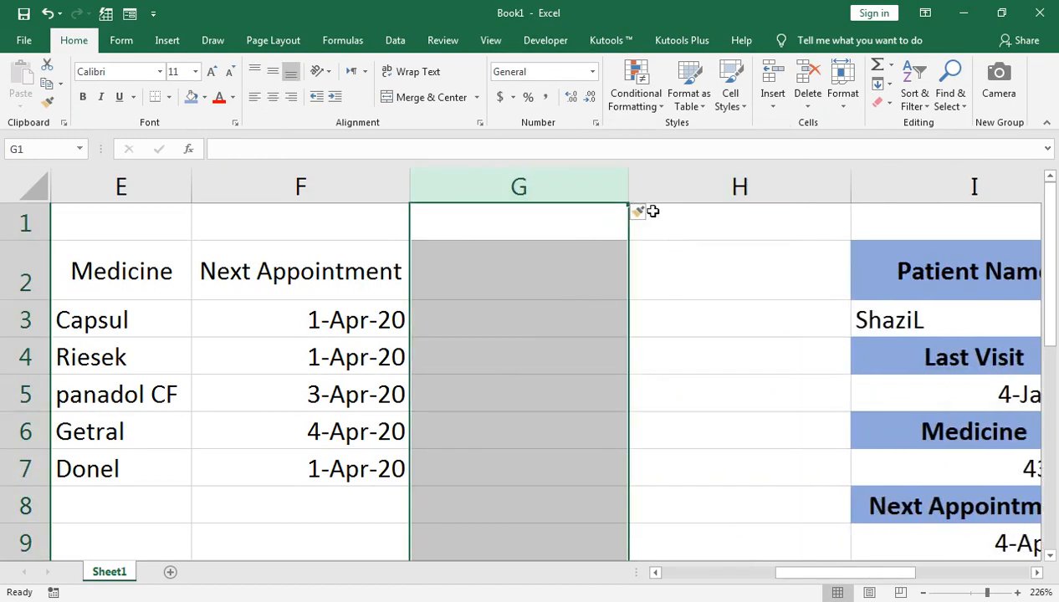
click(858, 184)
drag(849, 184, 682, 184)
click(691, 199)
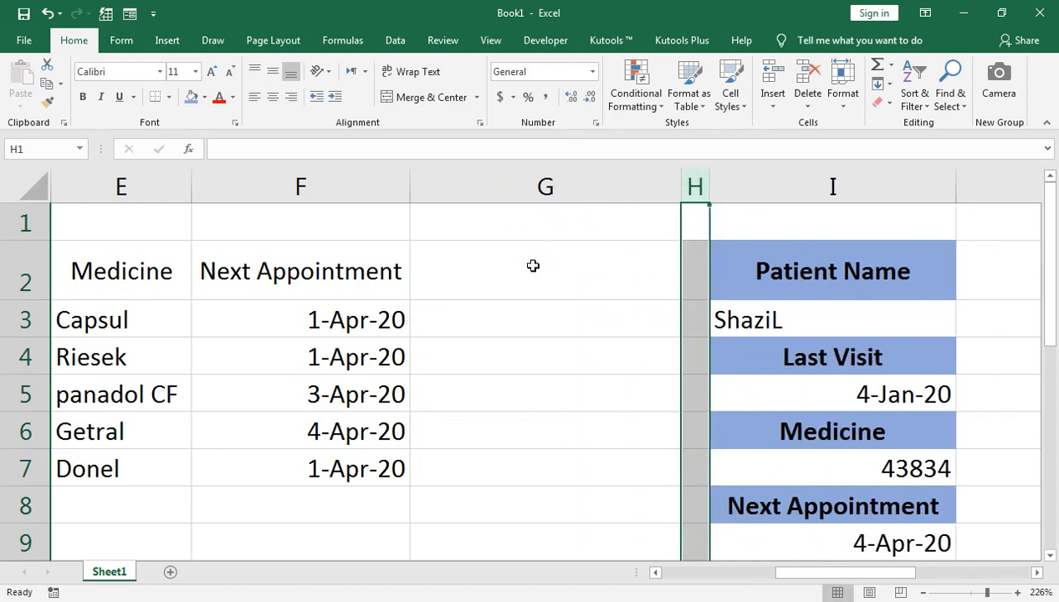
Step: Enter the header Note in G2 for the new column of the patient table
click(527, 267)
text(Note)
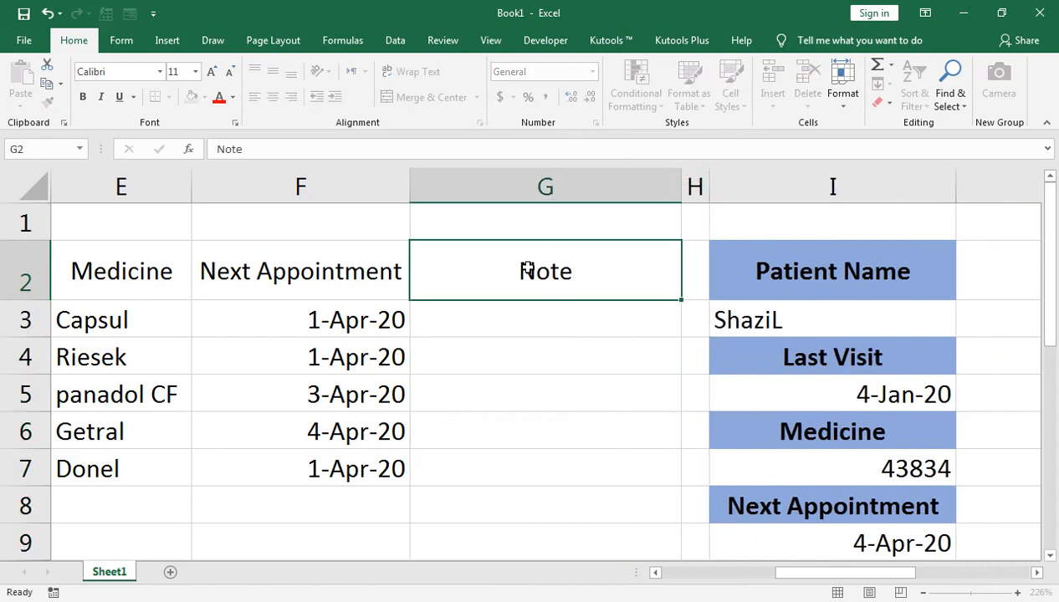
key(Return)
key(Up)
key(Down)
key(Down)
key(Up)
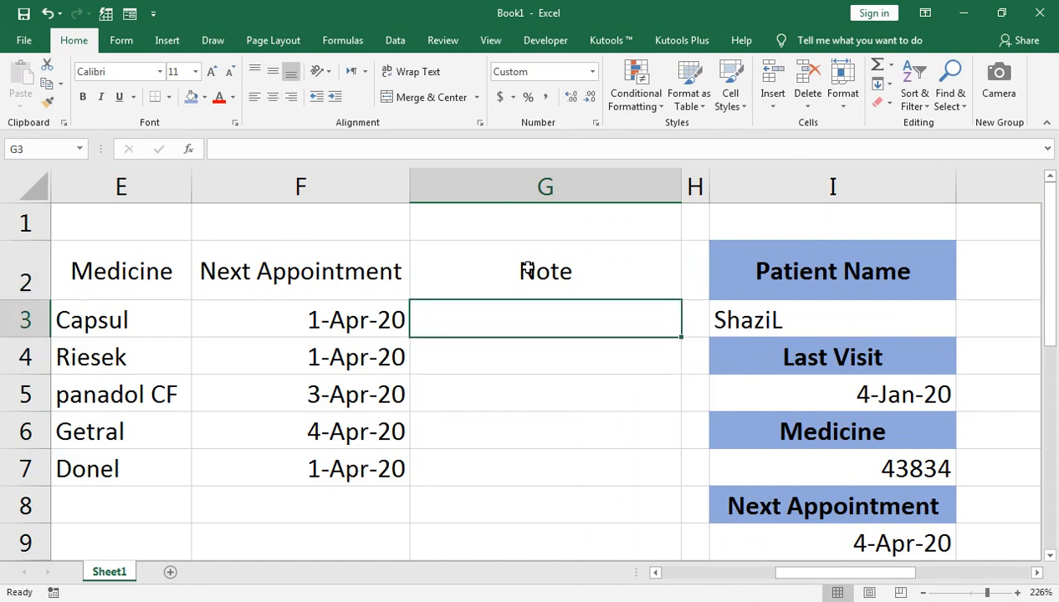
Step: Select the patient table A2:G7, narrow column A and zoom the sheet to fit the selection
key(Up)
key(shift+Down)
key(shift+Down)
key(shift+Down)
key(shift+Down)
key(shift+Down)
key(shift+Left)
key(shift+Left)
key(shift+Left)
key(shift+Left)
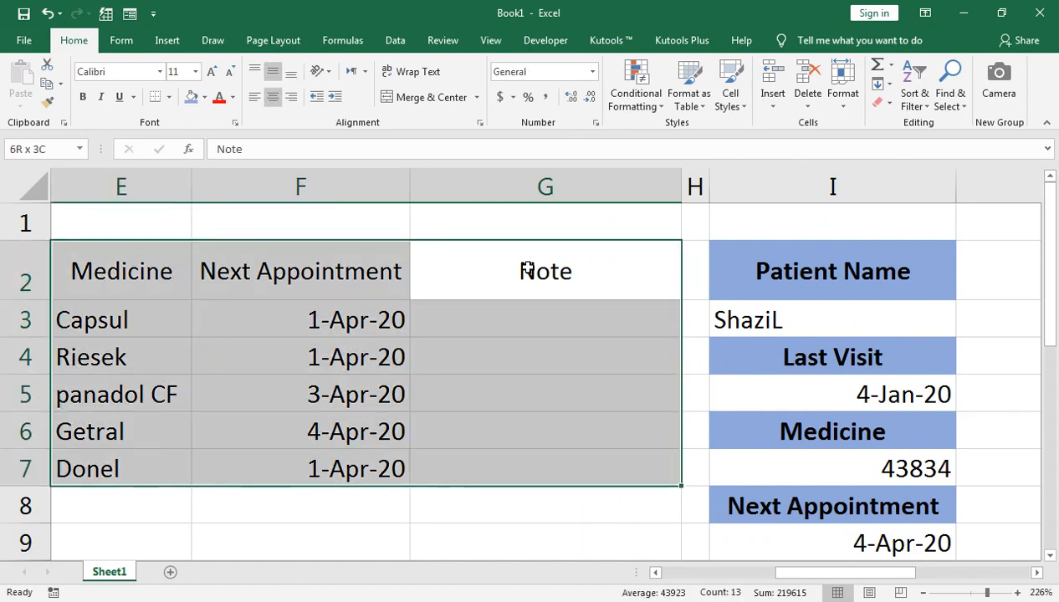
key(shift+Left)
key(shift+Left)
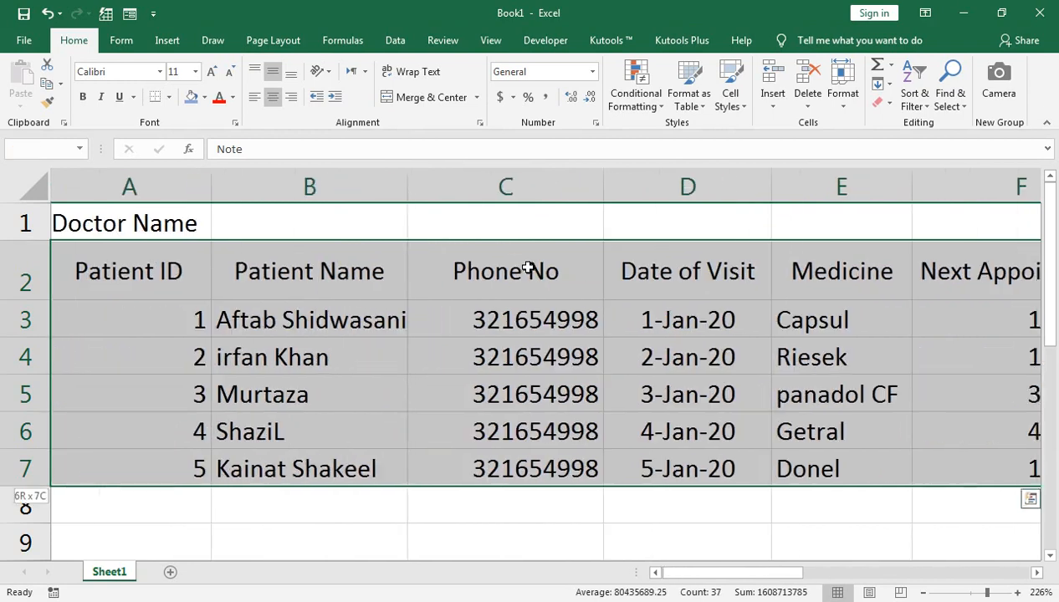
drag(215, 194, 157, 189)
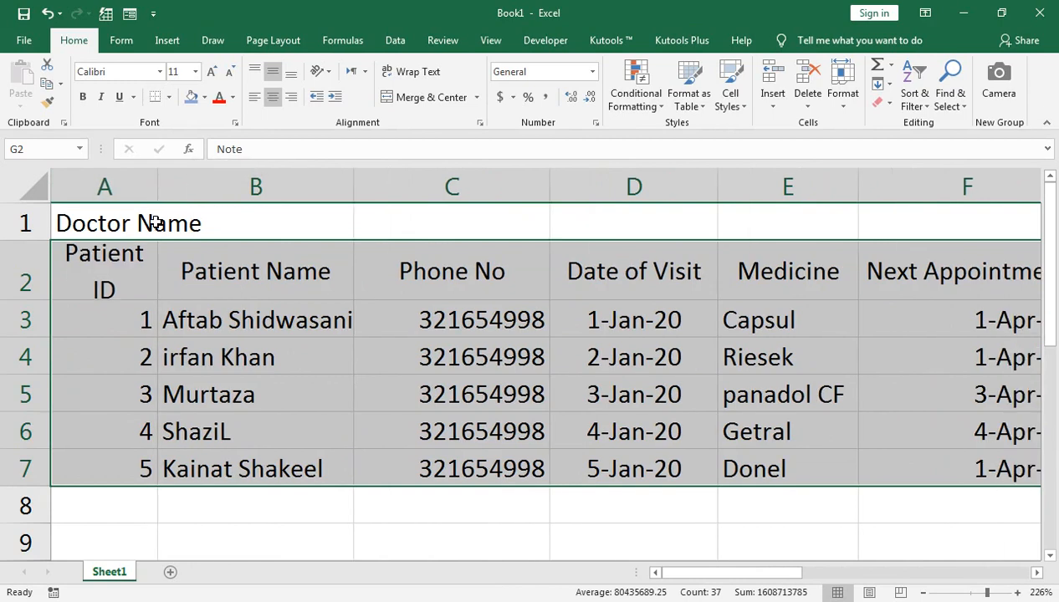
click(490, 42)
click(409, 98)
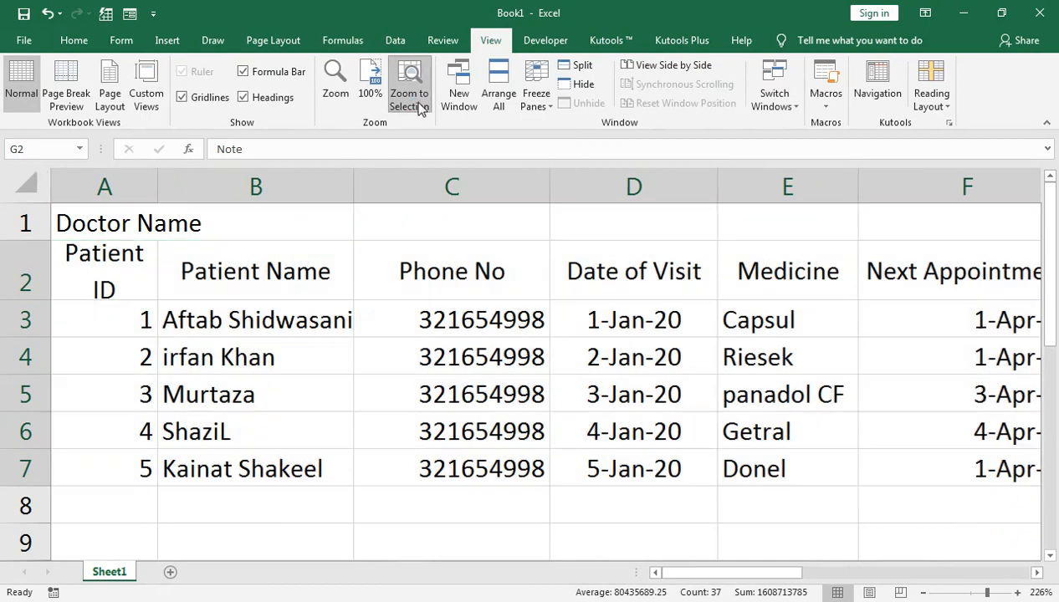
Step: Widen the Date of Visit column slightly and select the Patient Name lookup in B12
click(657, 371)
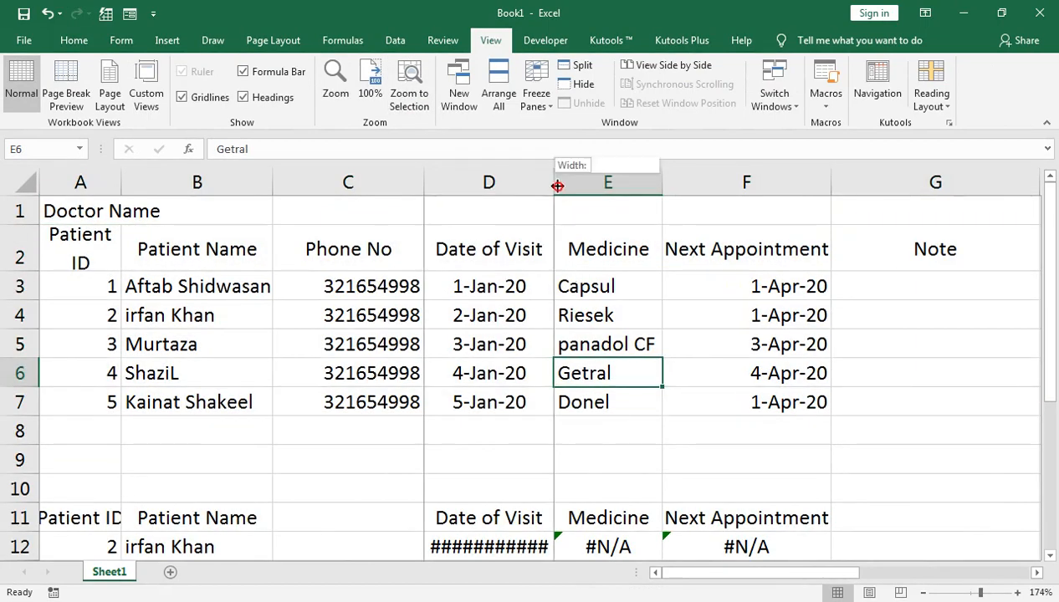
drag(552, 182, 566, 183)
click(246, 539)
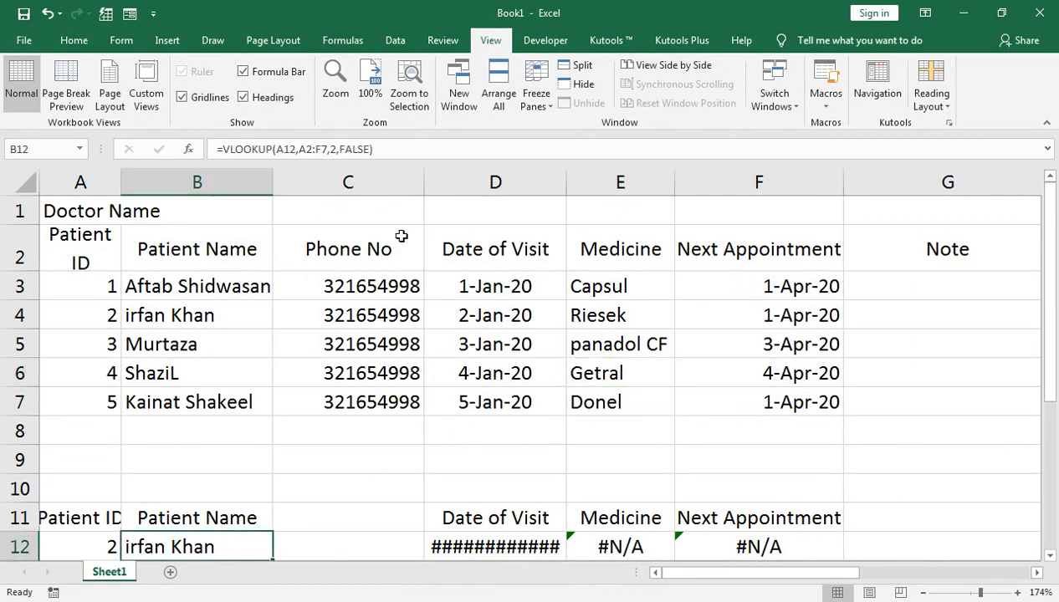
Step: Clear the patient ID and the lookup formulas from row 12, A12 through F12
click(106, 544)
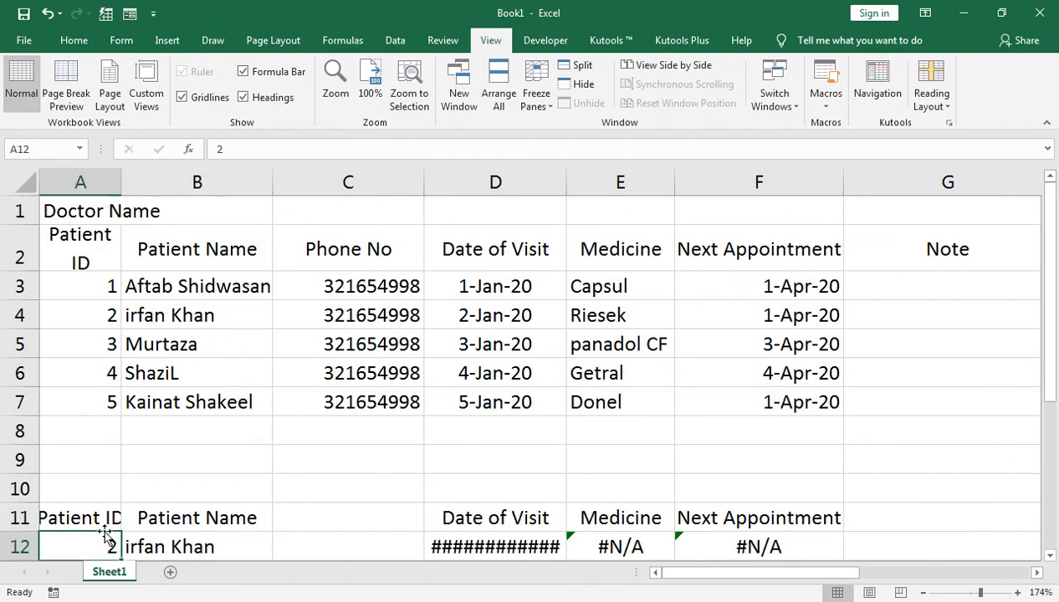
key(shift+Right)
key(shift+Right)
key(shift+Right)
key(shift+Right)
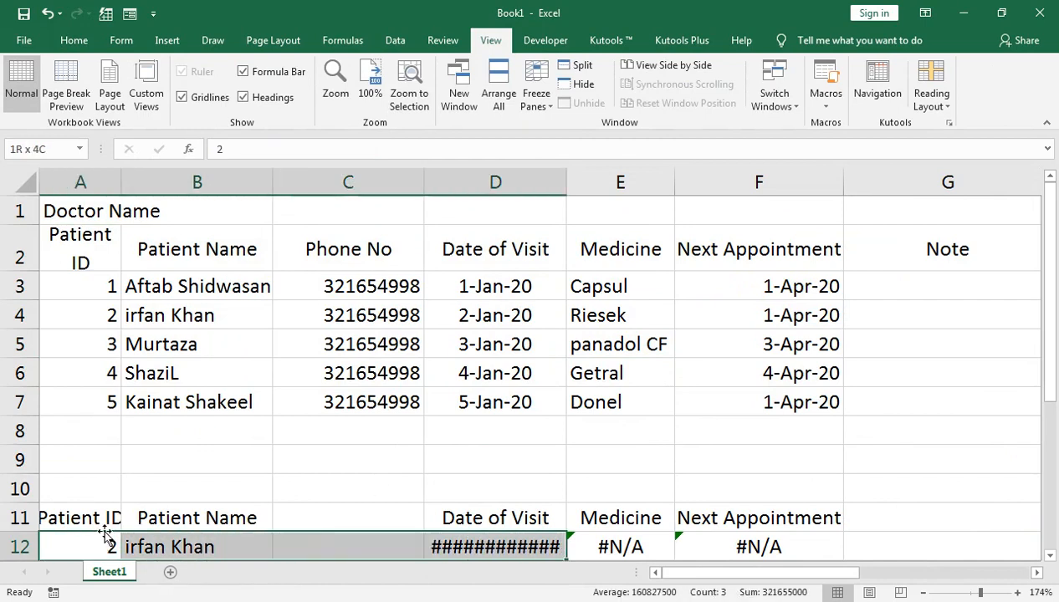
key(Right)
key(Right)
key(Right)
key(Right)
key(Right)
key(Right)
key(Right)
key(Left)
key(Left)
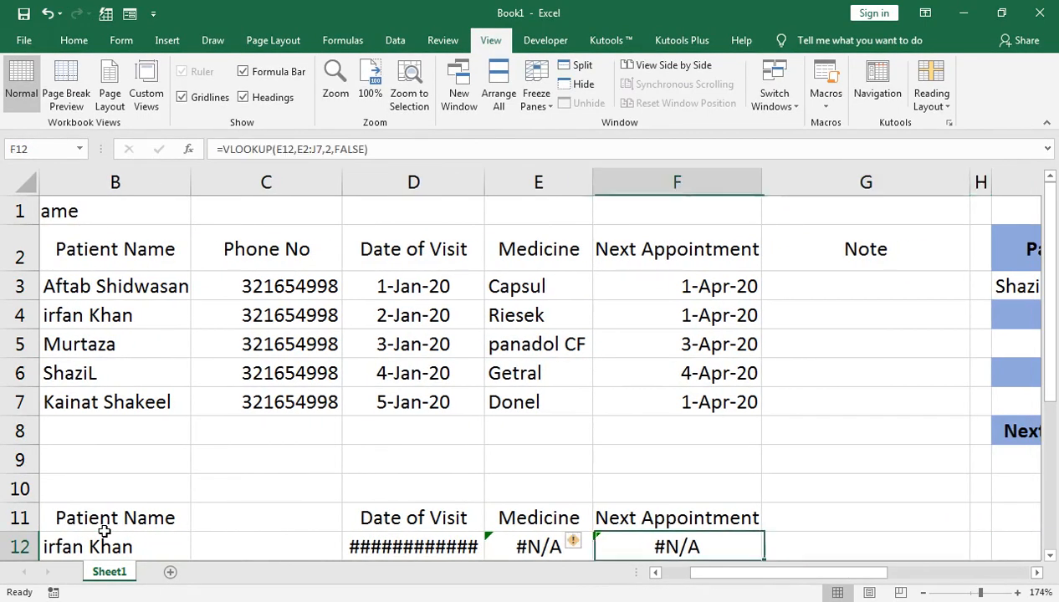
key(shift+Left)
key(shift+Left)
key(shift+Left)
key(shift+Left)
key(shift+Left)
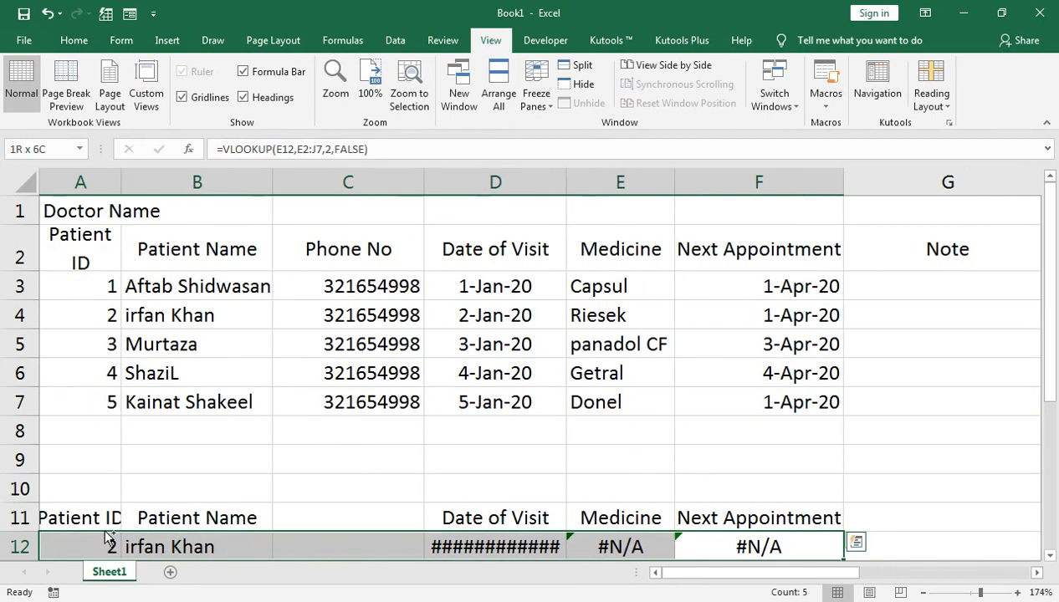
key(Delete)
key(Up)
key(Up)
key(Up)
key(Up)
key(Up)
key(Up)
key(Up)
key(Up)
key(Up)
key(Up)
key(Up)
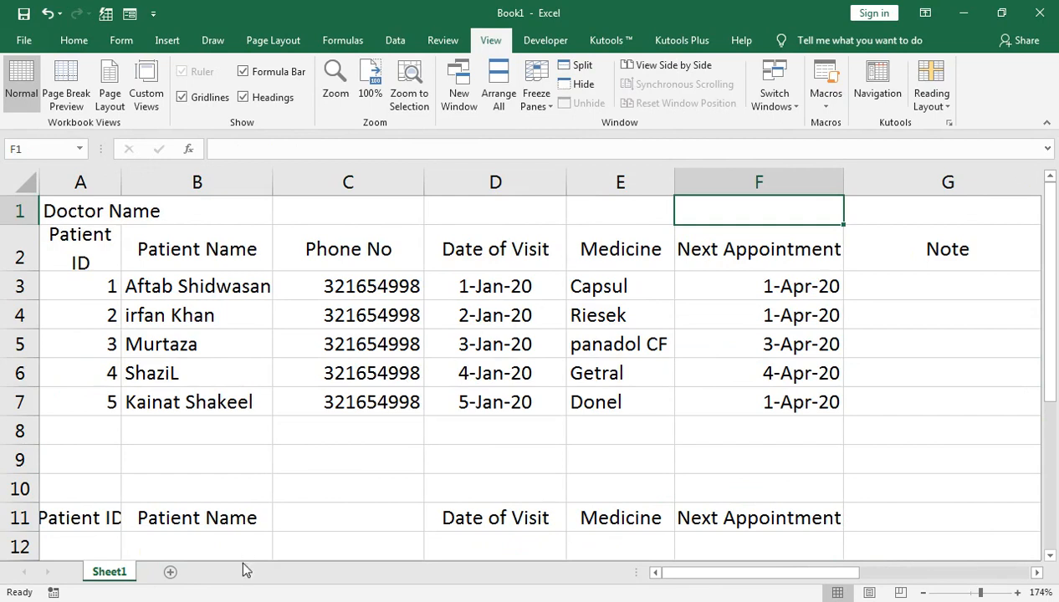
Step: Switch to the browser window showing the YouTube channel's videos page
click(303, 468)
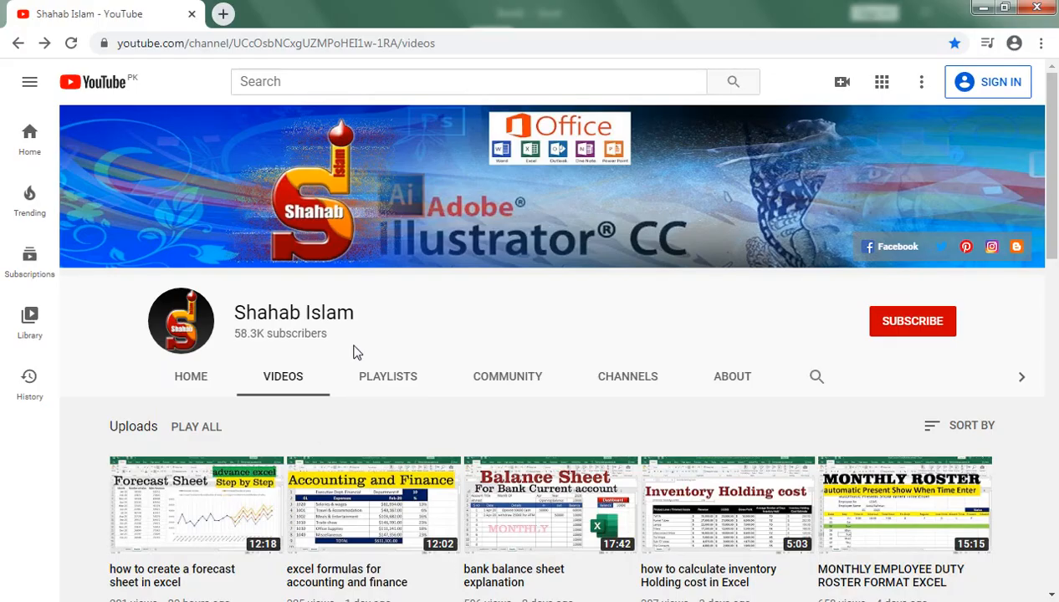